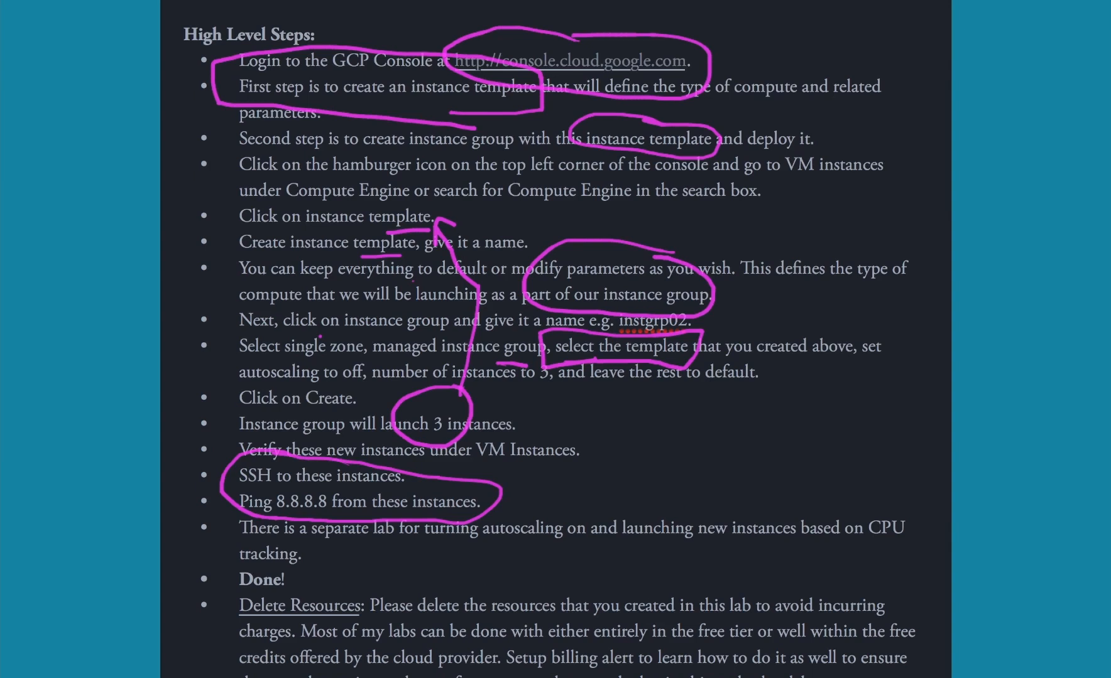
{"action": "mouse_move", "coordinate": [689, 435]}
{"action": "left_mouse_down"}
{"action": "mouse_move", "coordinate": [690, 469]}
{"action": "mouse_move", "coordinate": [721, 465]}
{"action": "mouse_move", "coordinate": [690, 469]}
{"action": "left_mouse_up"}
{"action": "mouse_move", "coordinate": [741, 438]}
{"action": "left_mouse_down"}
{"action": "mouse_move", "coordinate": [737, 466]}
{"action": "mouse_move", "coordinate": [755, 432]}
{"action": "mouse_move", "coordinate": [740, 467]}
{"action": "left_mouse_up"}
{"action": "mouse_move", "coordinate": [784, 429]}
{"action": "left_mouse_down"}
{"action": "mouse_move", "coordinate": [784, 468]}
{"action": "mouse_move", "coordinate": [800, 432]}
{"action": "mouse_move", "coordinate": [816, 470]}
{"action": "mouse_move", "coordinate": [782, 471]}
{"action": "left_mouse_up"}
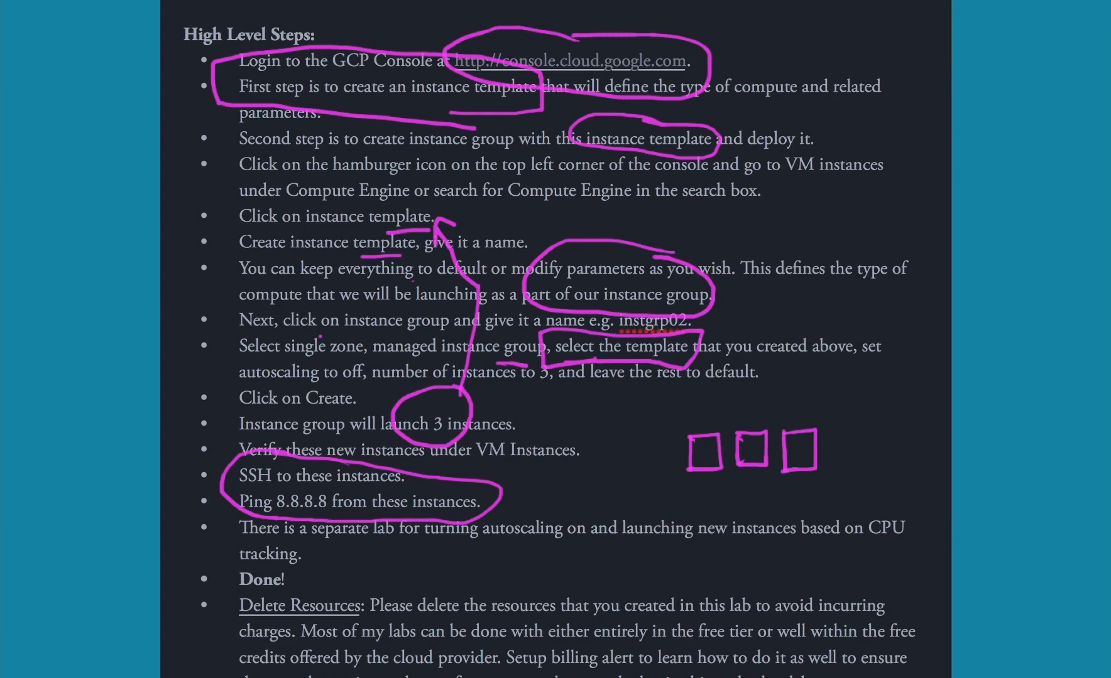
{"action": "left_click_drag", "start_coordinate": [659, 414], "coordinate": [825, 406]}
{"action": "mouse_move", "coordinate": [701, 413]}
{"action": "left_mouse_down"}
{"action": "mouse_move", "coordinate": [701, 435]}
{"action": "mouse_move", "coordinate": [892, 440]}
{"action": "mouse_move", "coordinate": [881, 450]}
{"action": "left_mouse_up"}
{"action": "mouse_move", "coordinate": [902, 426]}
{"action": "left_mouse_down"}
{"action": "mouse_move", "coordinate": [901, 443]}
{"action": "mouse_move", "coordinate": [913, 443]}
{"action": "left_mouse_up"}
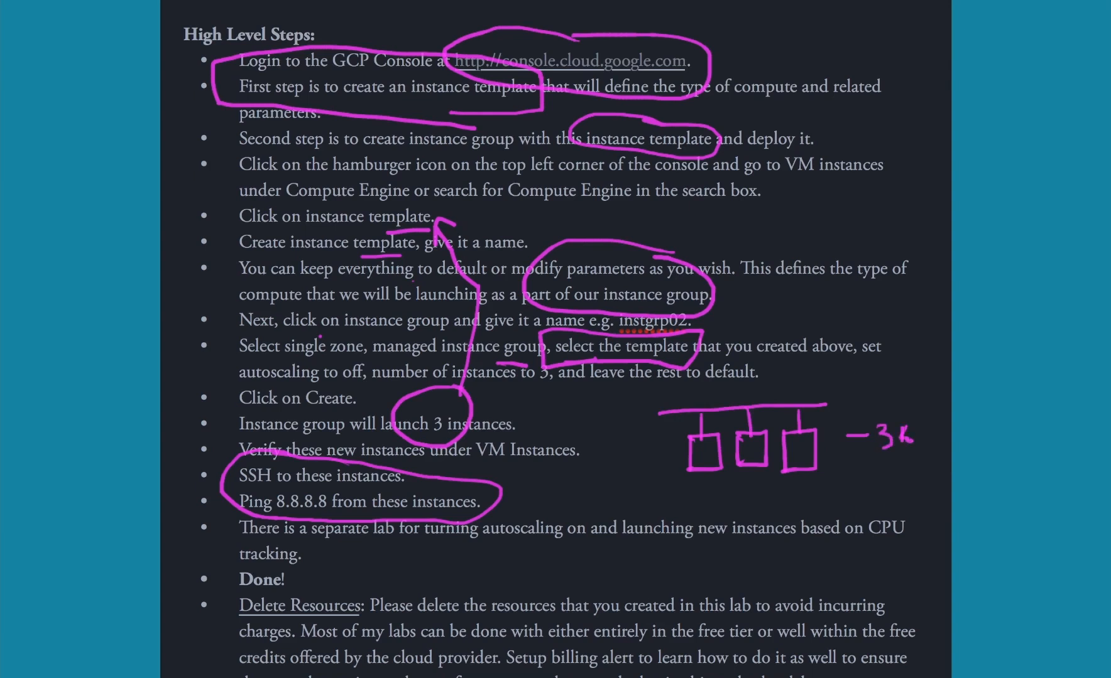
{"action": "left_click_drag", "start_coordinate": [821, 404], "coordinate": [883, 397]}
{"action": "key", "text": "Escape"}
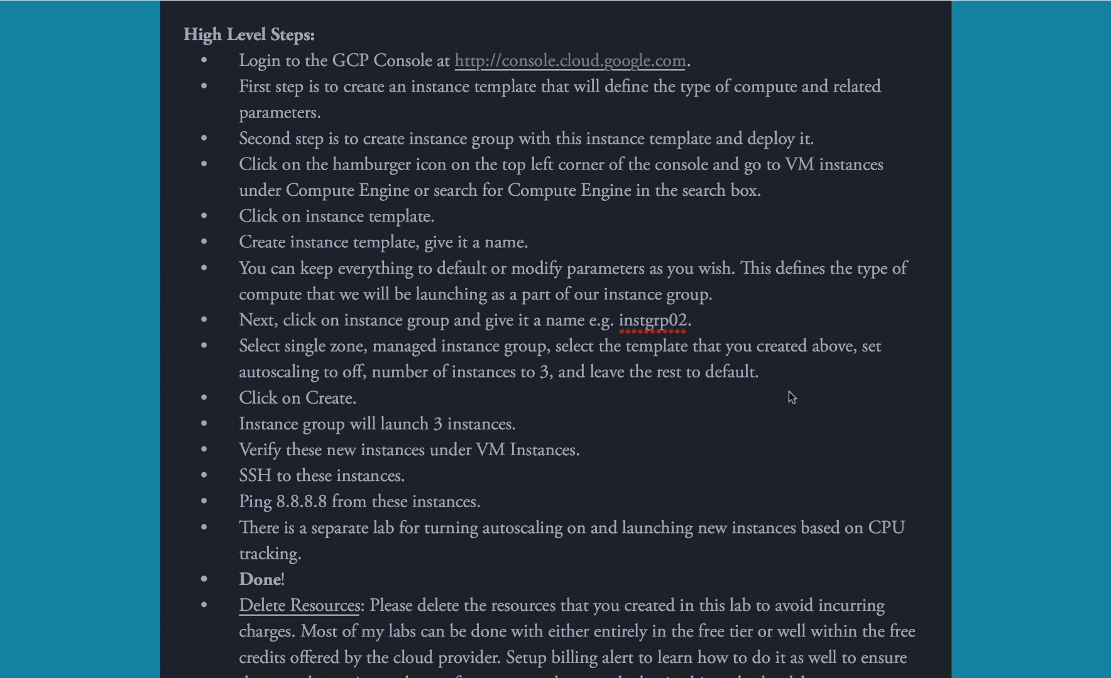
Switch to the browser, open the Google Cloud Platform console, and check the instance template instructions in the lab document
{"action": "key", "text": "ctrl+Right"}
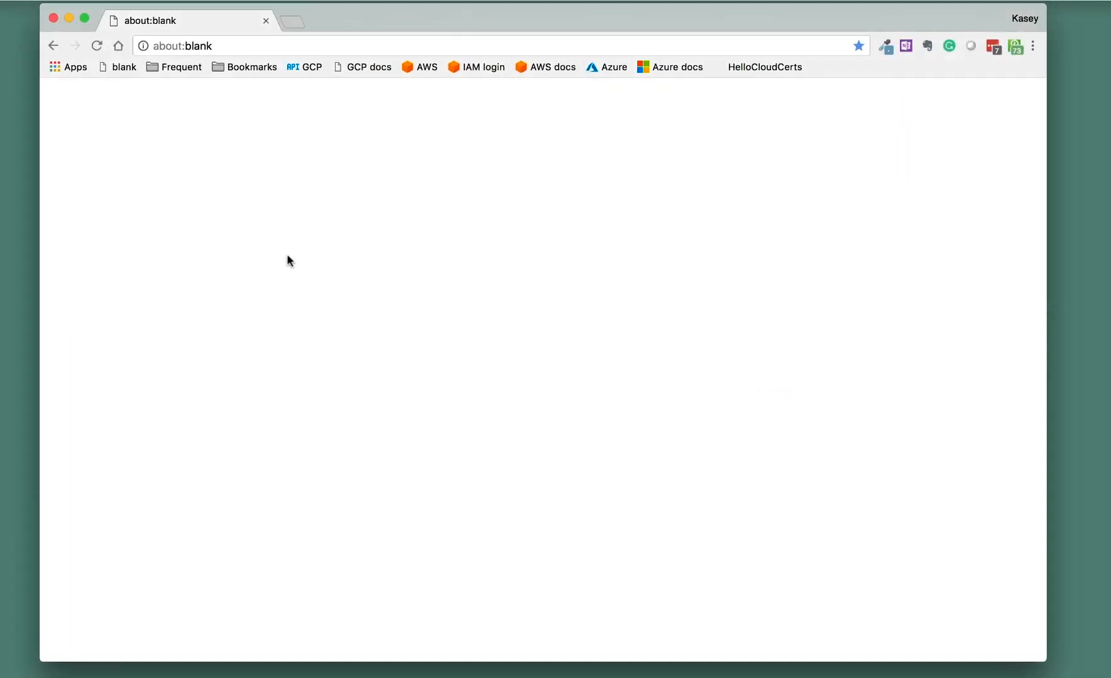
{"action": "left_click", "coordinate": [304, 67]}
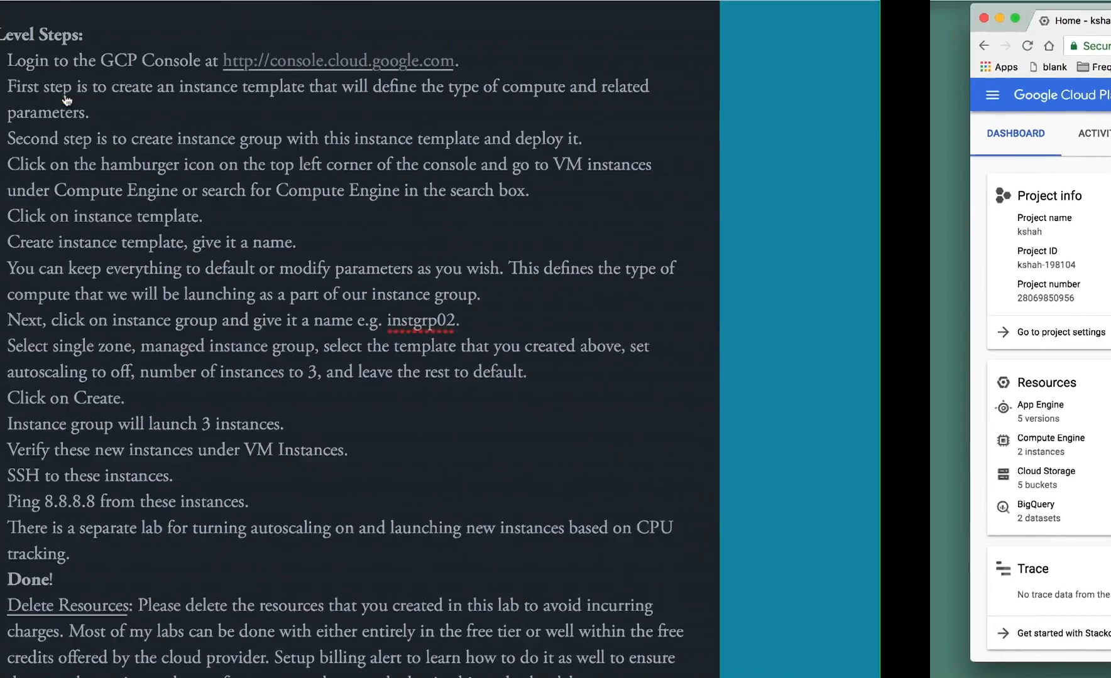
{"action": "scroll", "coordinate": [271, 212], "scroll_direction": "up", "scroll_amount": 1}
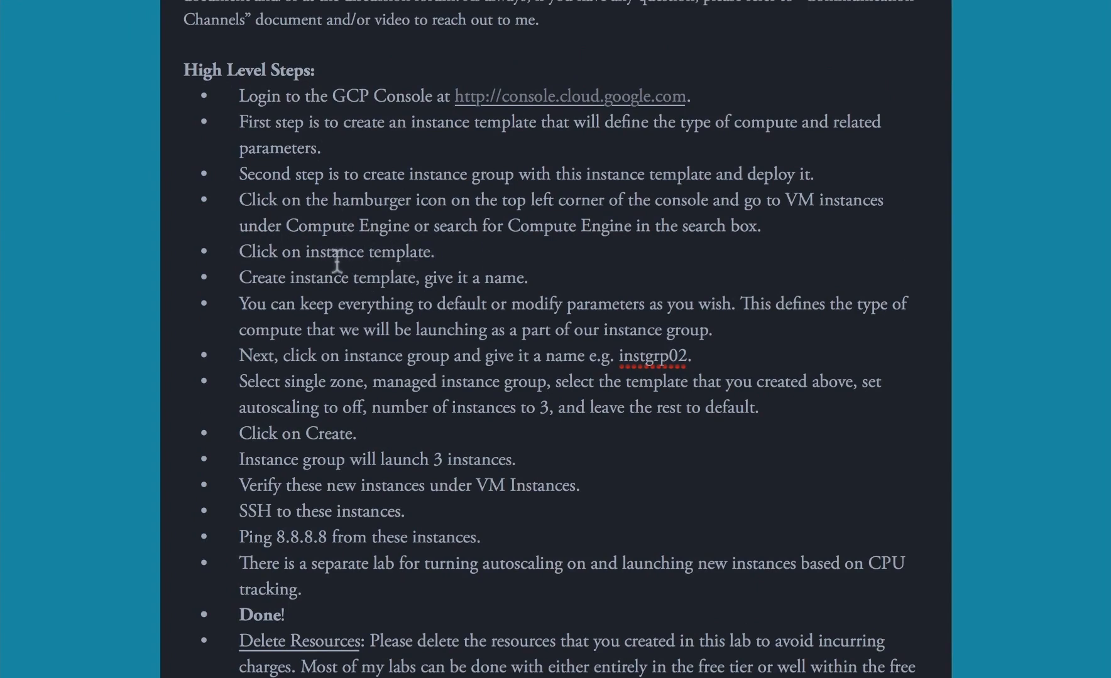
{"action": "left_click_drag", "start_coordinate": [282, 252], "coordinate": [400, 246]}
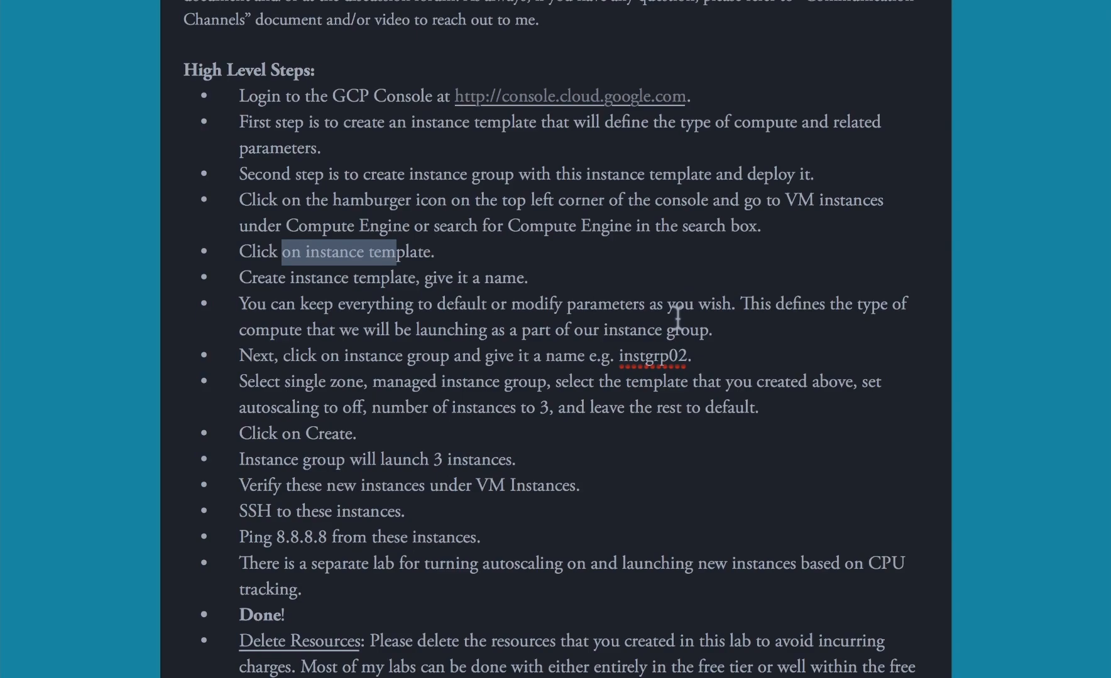
{"action": "key", "text": "ctrl+Right"}
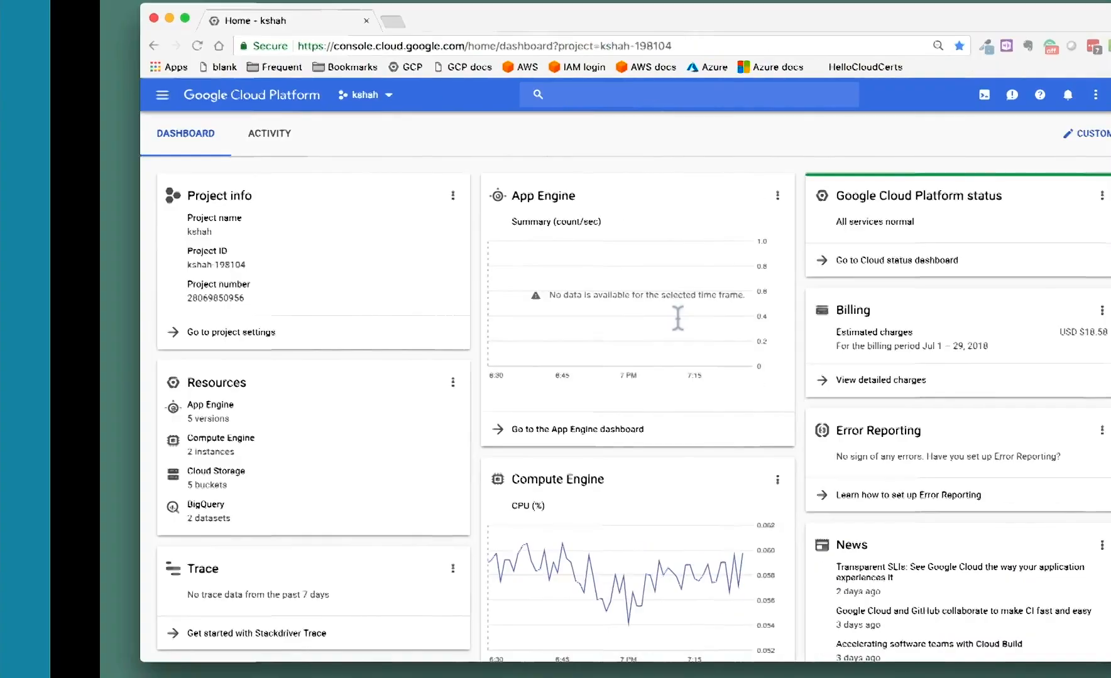
Go to the Instance templates page of Compute Engine in the Google Cloud console
{"action": "left_click", "coordinate": [62, 96]}
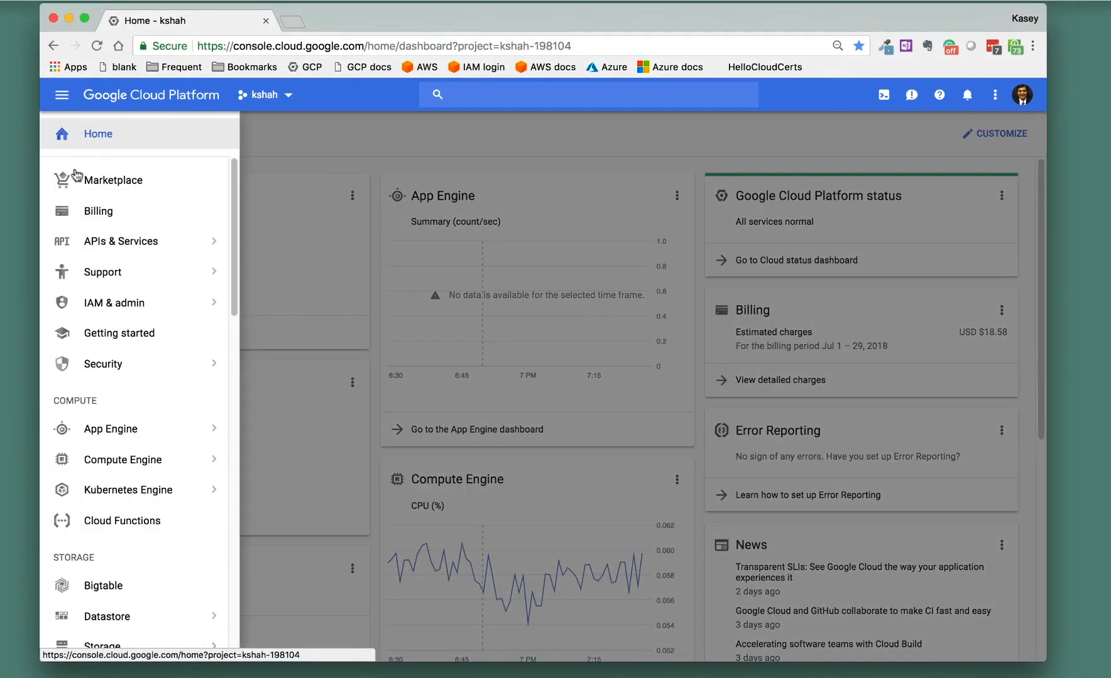
{"action": "scroll", "coordinate": [113, 305], "scroll_direction": "down", "scroll_amount": 5}
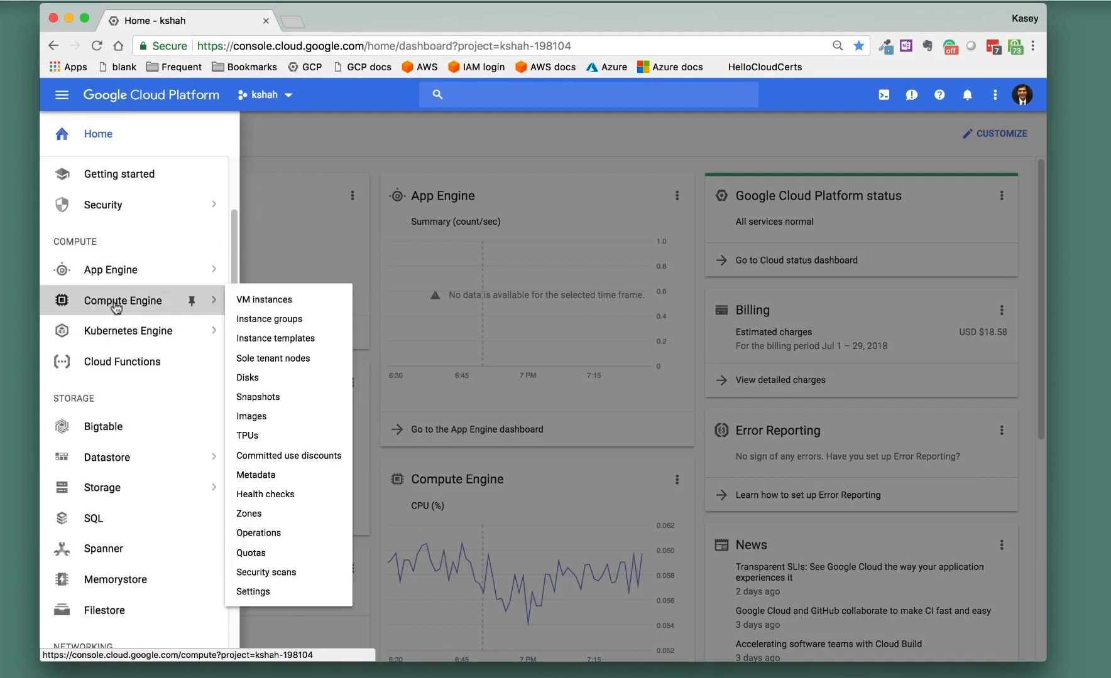
{"action": "left_click", "coordinate": [110, 302]}
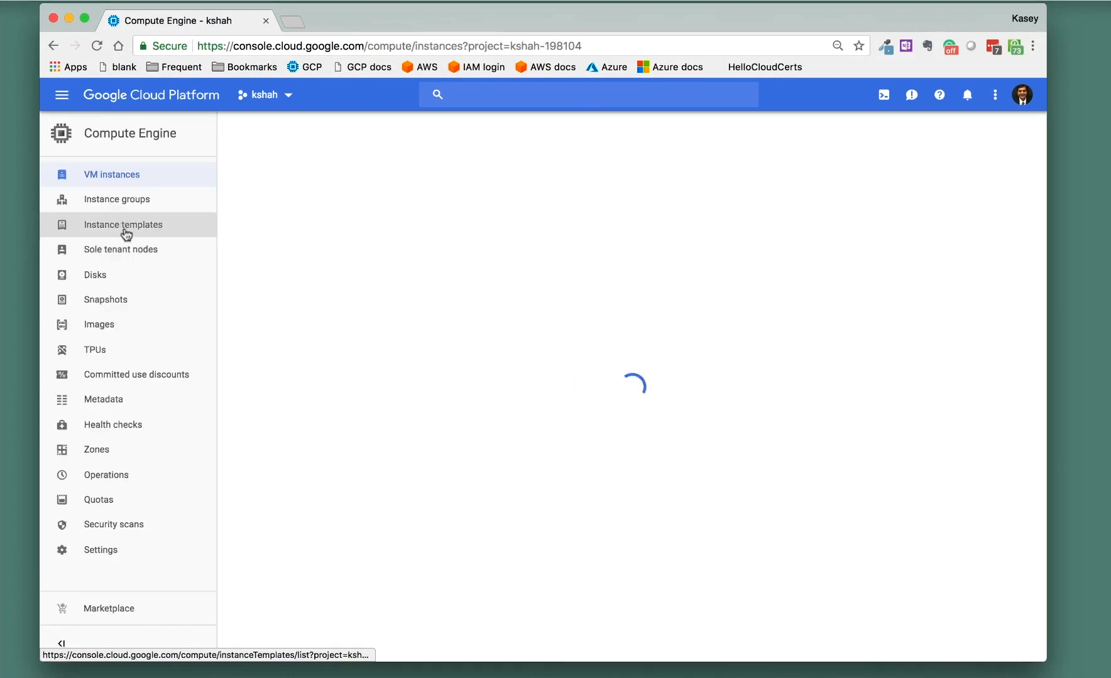
{"action": "left_click", "coordinate": [122, 229]}
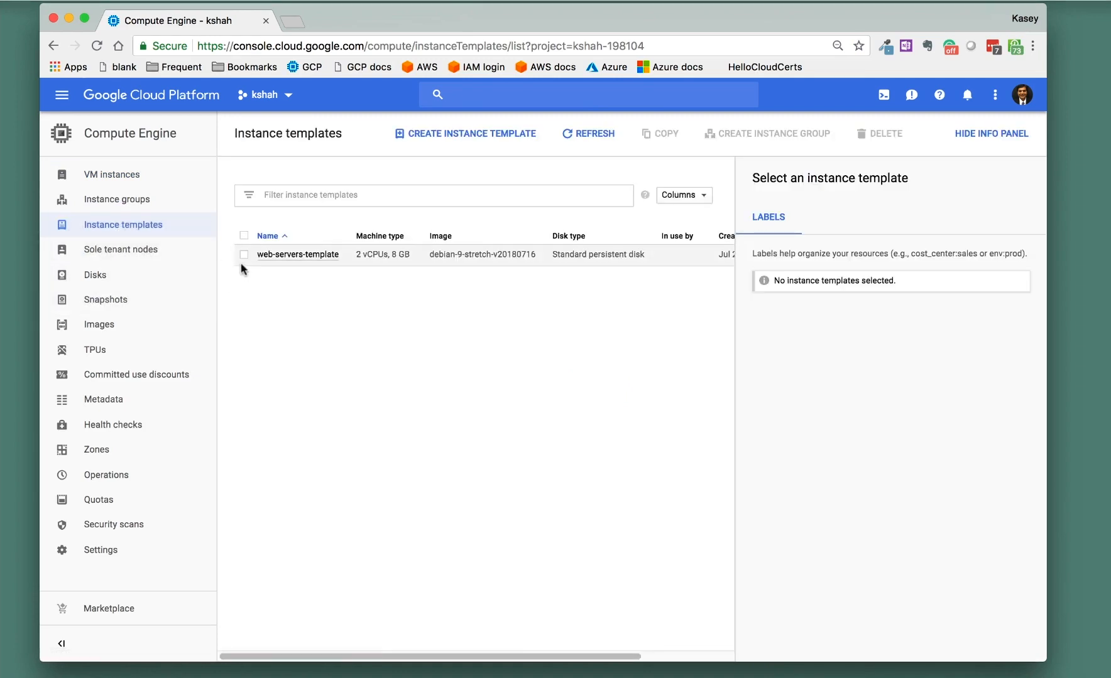
Start a new instance template and name it insttemp02
{"action": "left_click", "coordinate": [431, 134]}
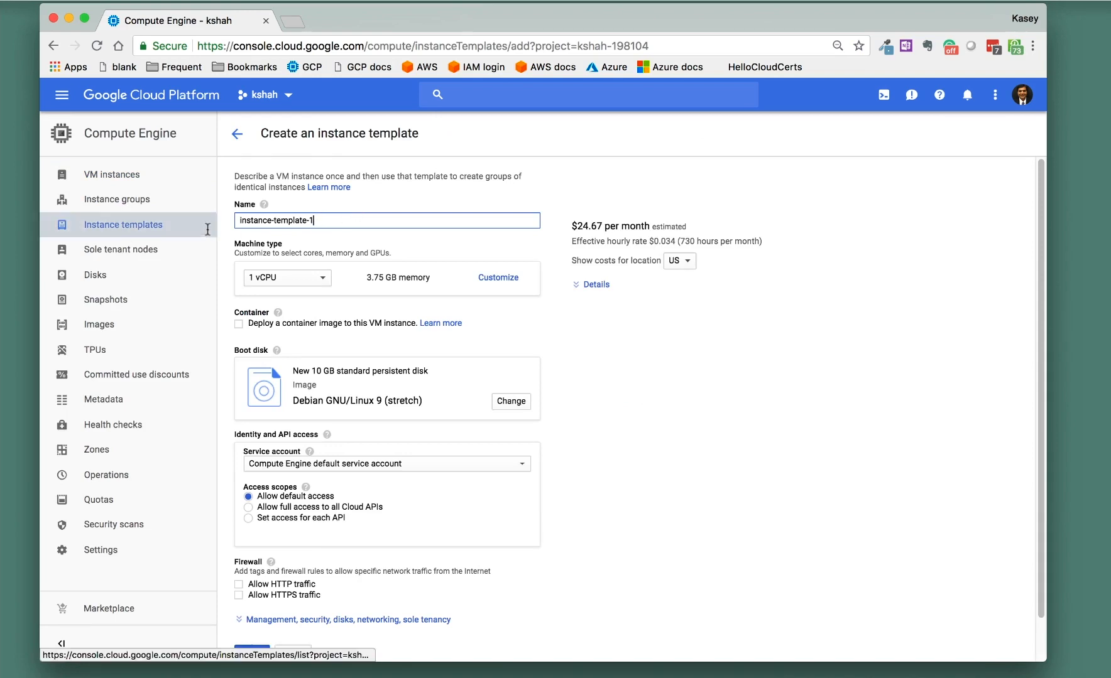
{"action": "triple_click", "coordinate": [236, 222]}
{"action": "type", "text": "i"}
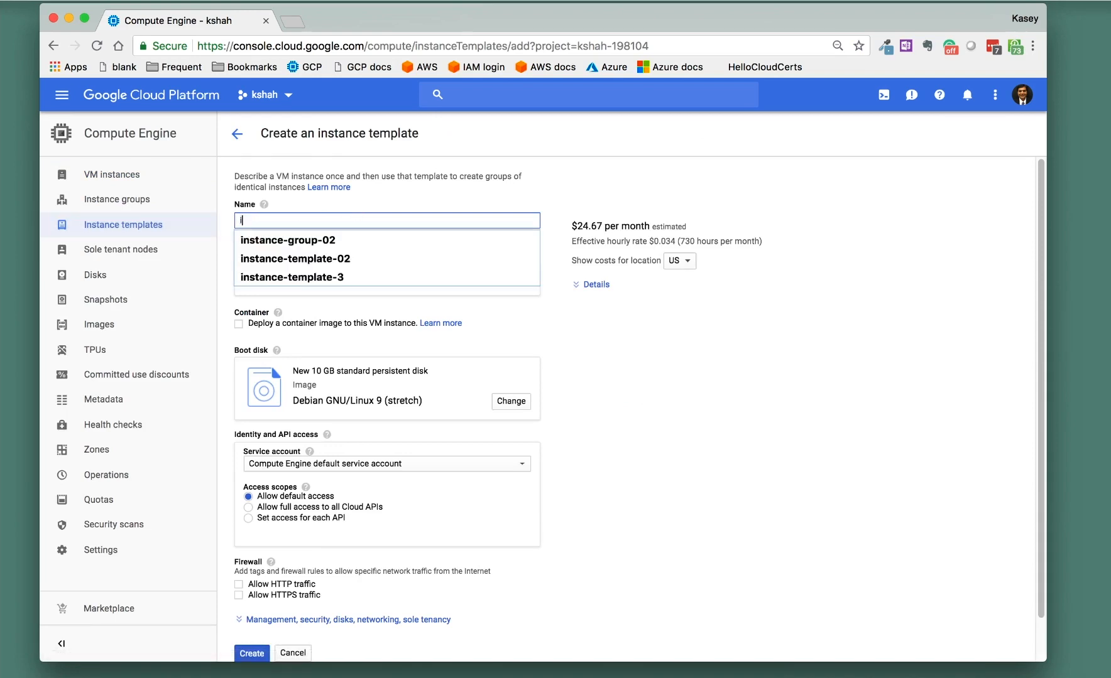
{"action": "type", "text": "nsttemp02"}
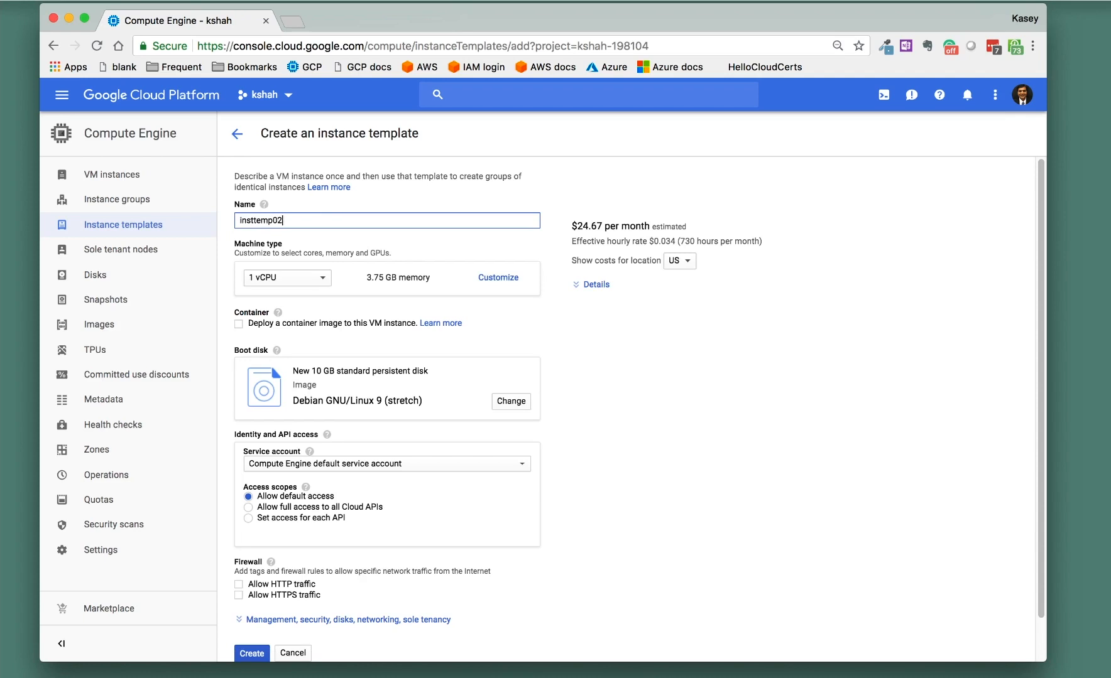
Customize the template's machine type to 2 vCPUs with 8 GB of memory and return to the basic view
{"action": "scroll", "coordinate": [302, 278], "scroll_direction": "down", "scroll_amount": 2}
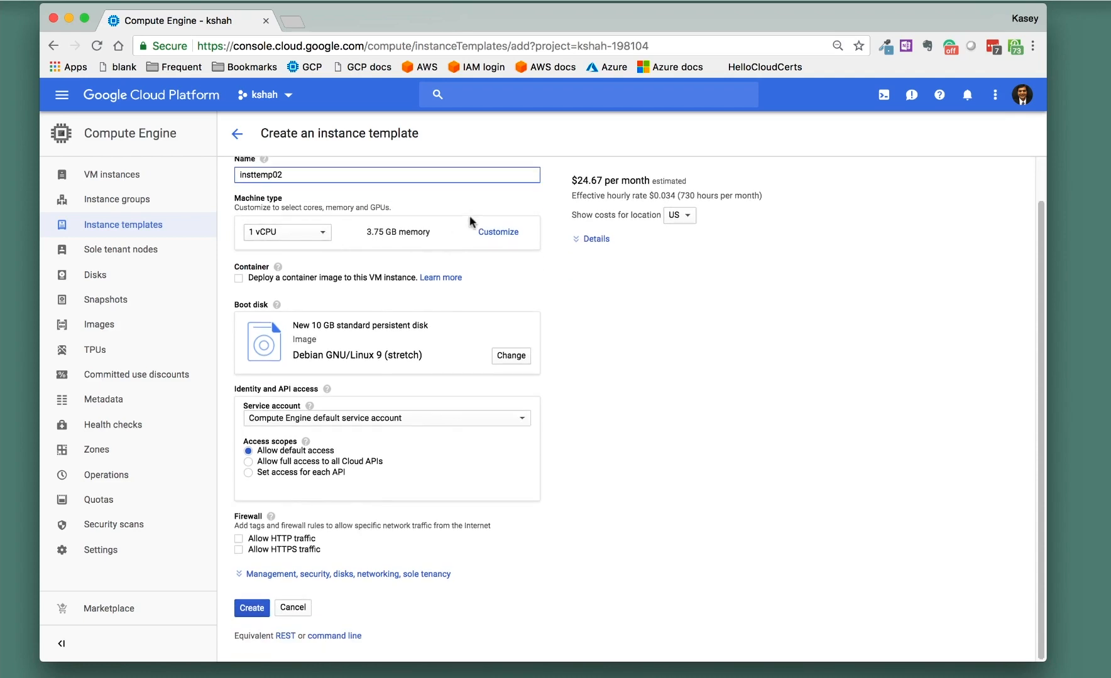
{"action": "left_click", "coordinate": [485, 235]}
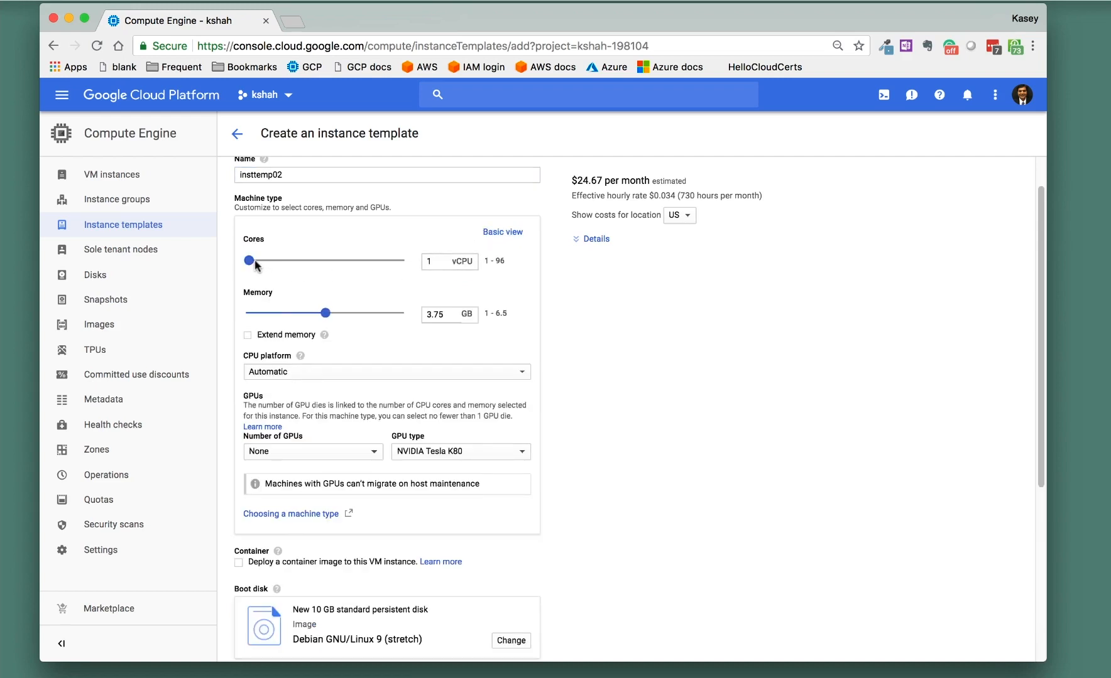
{"action": "left_click_drag", "start_coordinate": [249, 259], "coordinate": [253, 259]}
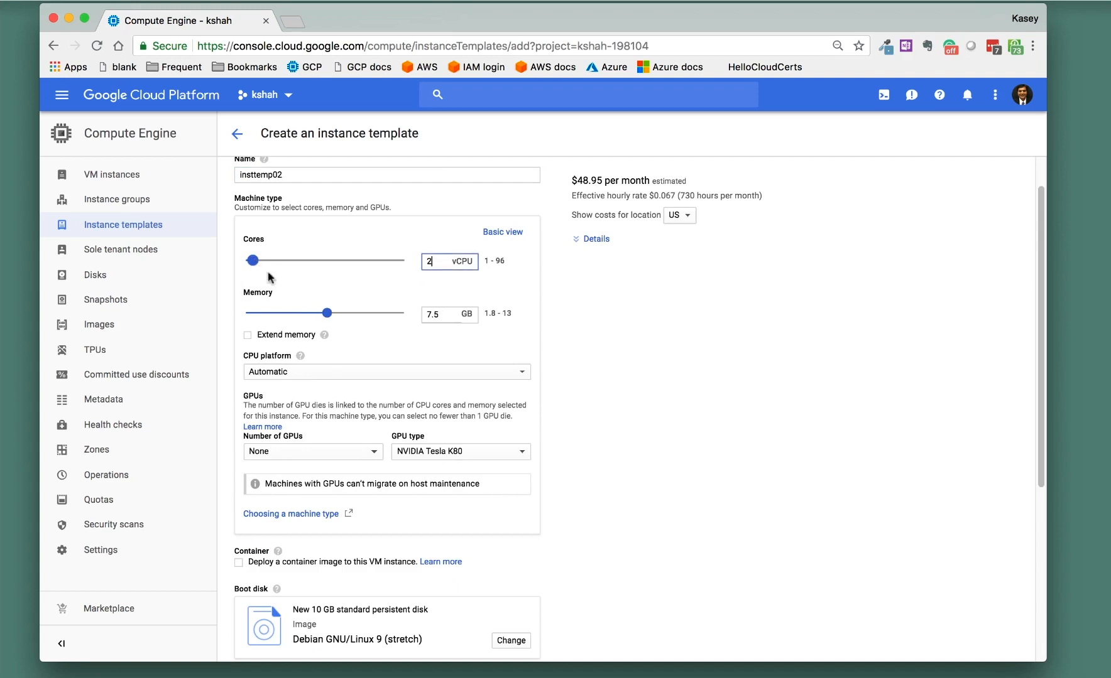
{"action": "left_click_drag", "start_coordinate": [325, 313], "coordinate": [334, 317]}
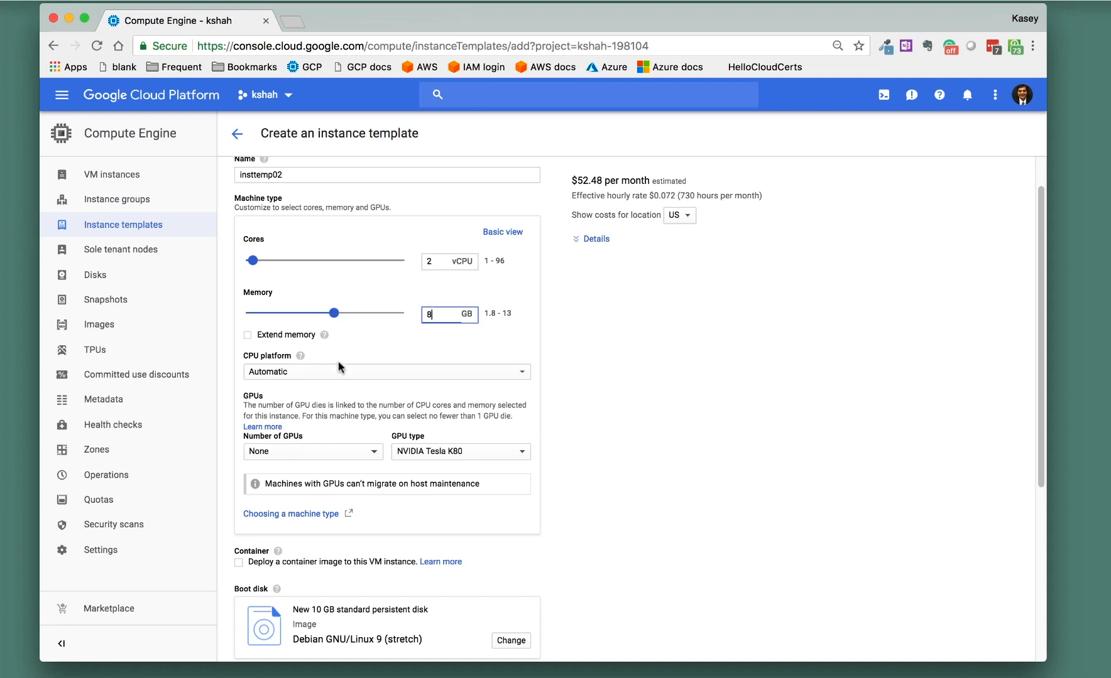
{"action": "scroll", "coordinate": [337, 367], "scroll_direction": "down", "scroll_amount": 2}
{"action": "scroll", "coordinate": [338, 366], "scroll_direction": "down", "scroll_amount": 1}
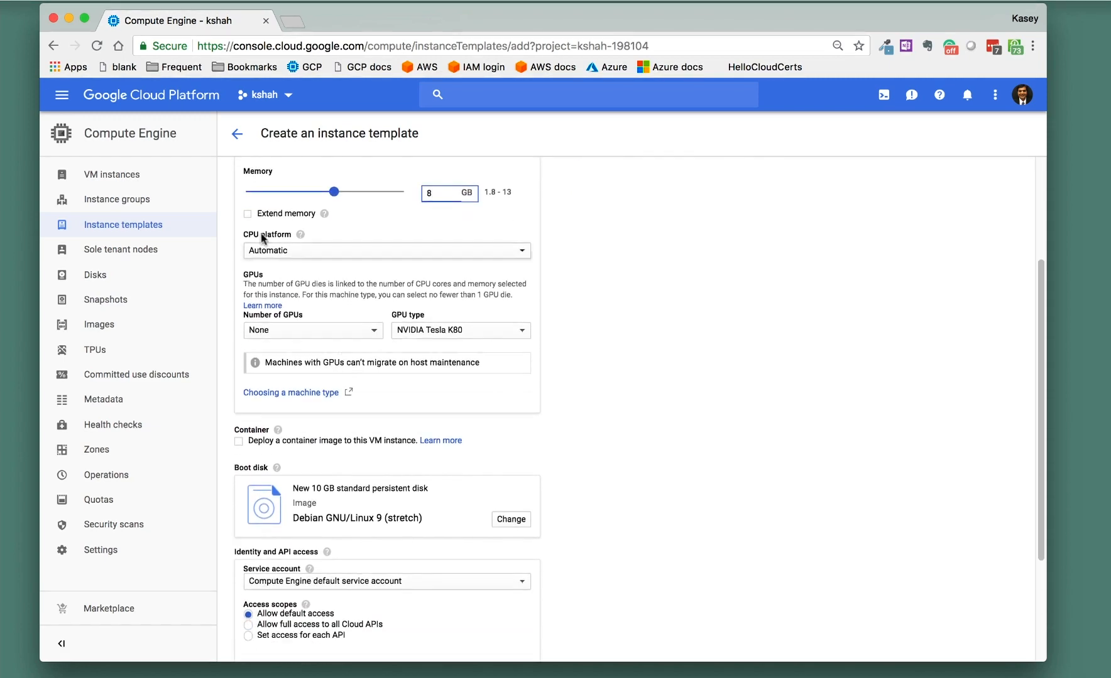
{"action": "scroll", "coordinate": [309, 316], "scroll_direction": "down", "scroll_amount": 2}
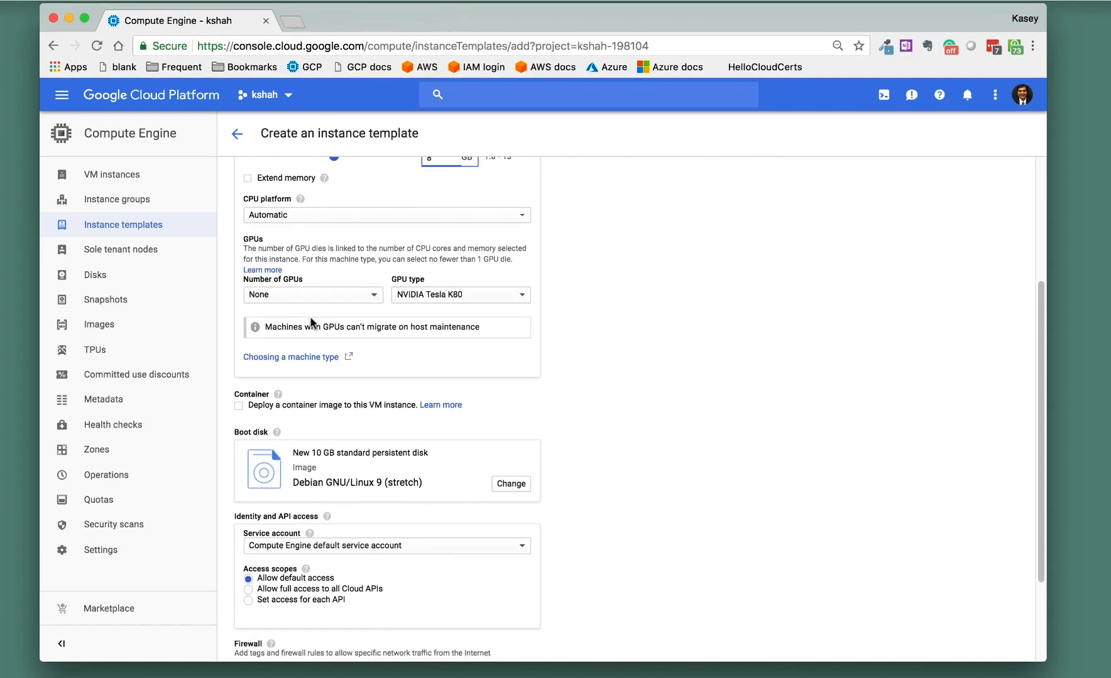
{"action": "scroll", "coordinate": [312, 324], "scroll_direction": "up", "scroll_amount": 6}
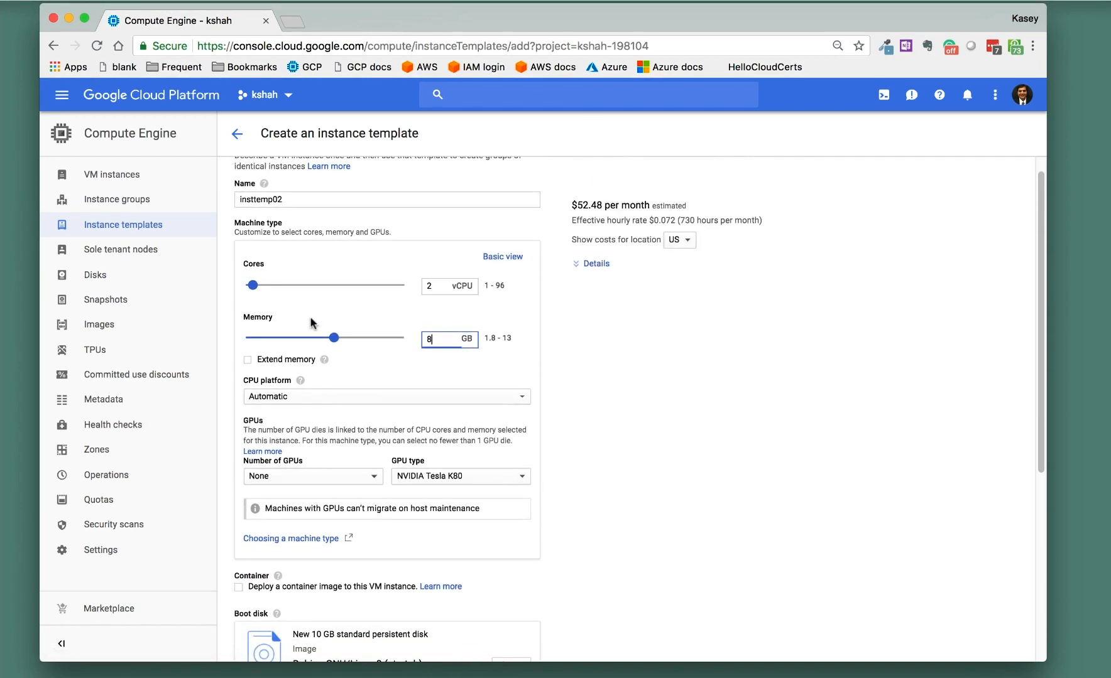
{"action": "left_click", "coordinate": [502, 256]}
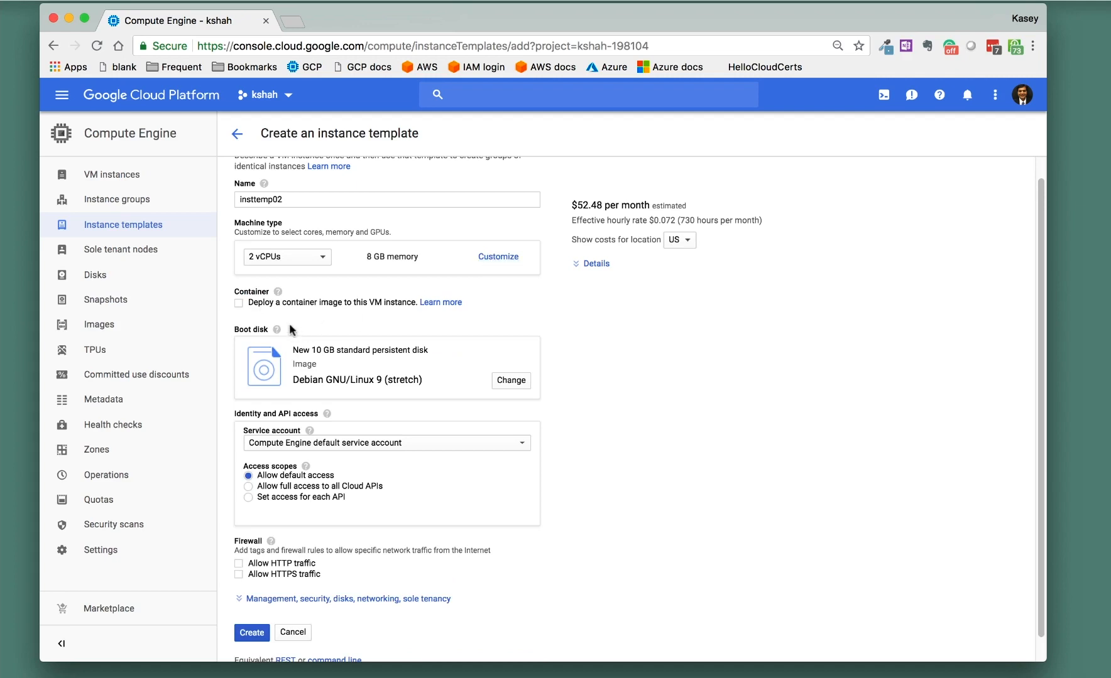
Examine the predefined machine types and the template's container, boot disk and access settings without changing them
{"action": "left_click", "coordinate": [313, 258]}
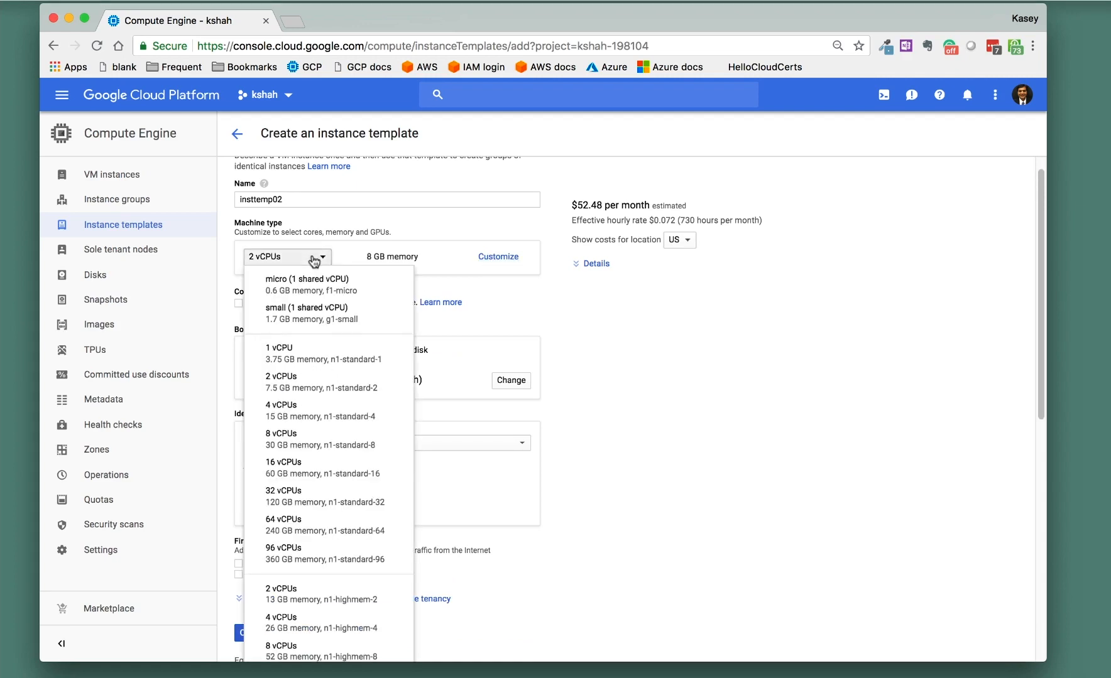
{"action": "left_click", "coordinate": [556, 304]}
{"action": "scroll", "coordinate": [555, 304], "scroll_direction": "down", "scroll_amount": 1}
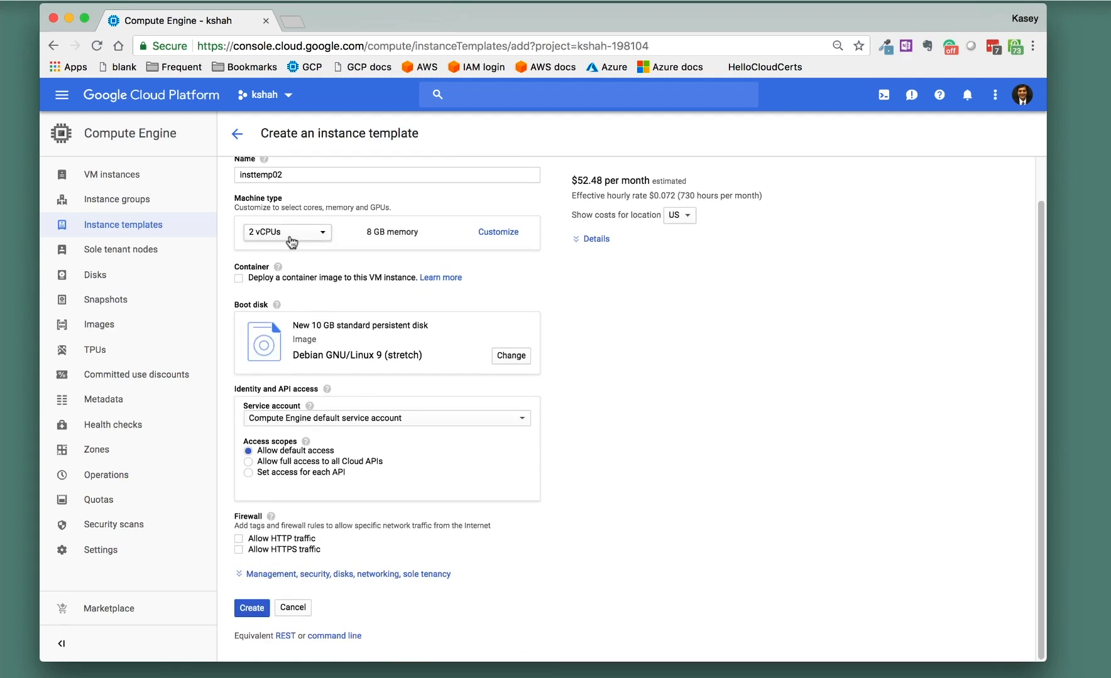
{"action": "left_click", "coordinate": [293, 238]}
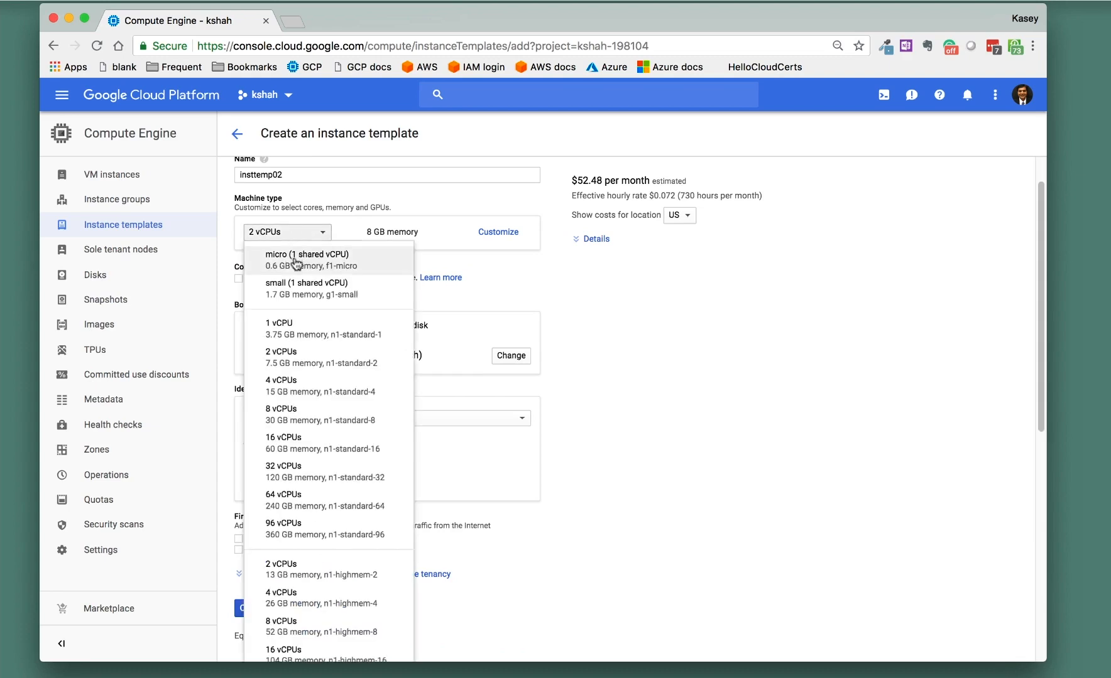
{"action": "left_click", "coordinate": [581, 312]}
{"action": "scroll", "coordinate": [581, 312], "scroll_direction": "up", "scroll_amount": 2}
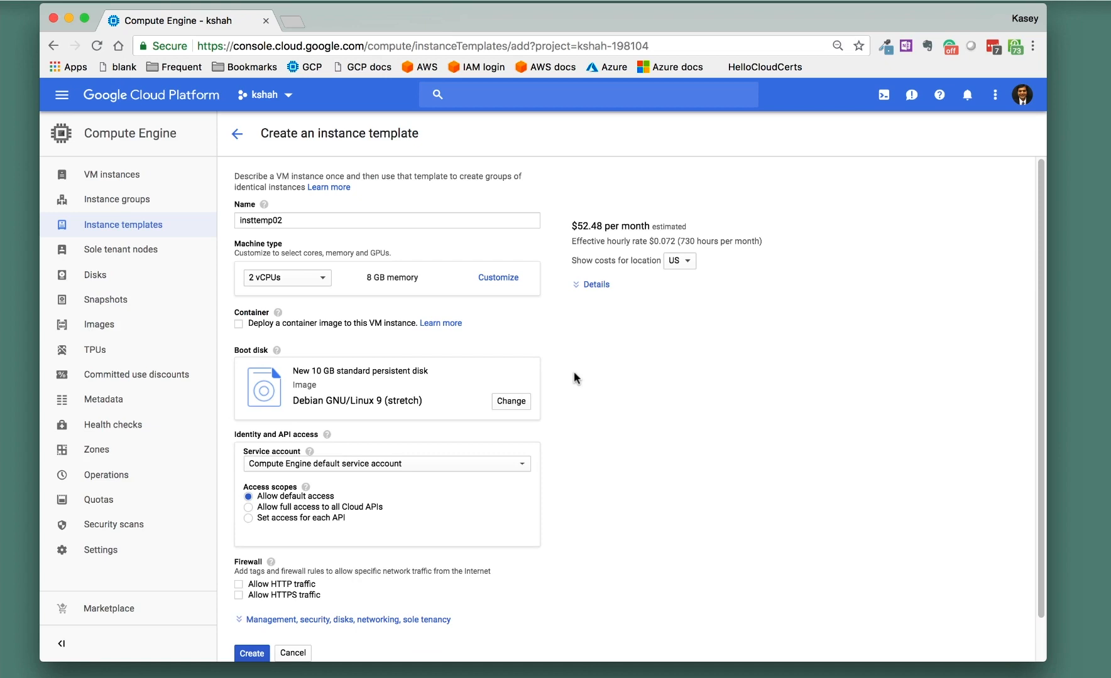
{"action": "scroll", "coordinate": [575, 378], "scroll_direction": "down", "scroll_amount": 1}
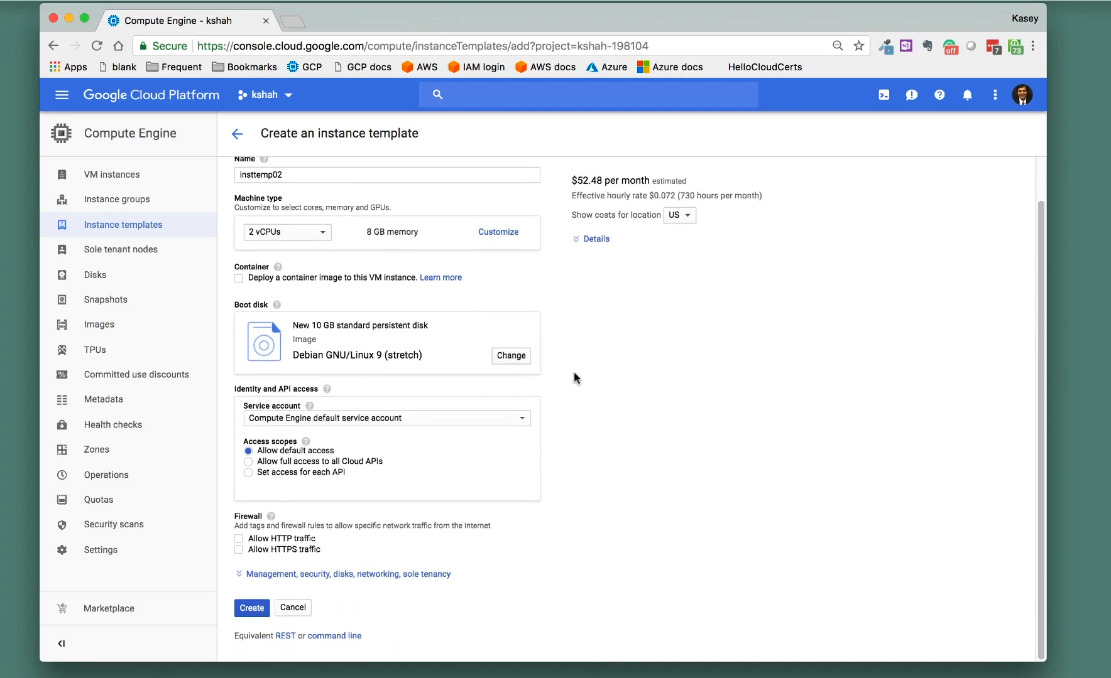
{"action": "scroll", "coordinate": [575, 377], "scroll_direction": "up", "scroll_amount": 1}
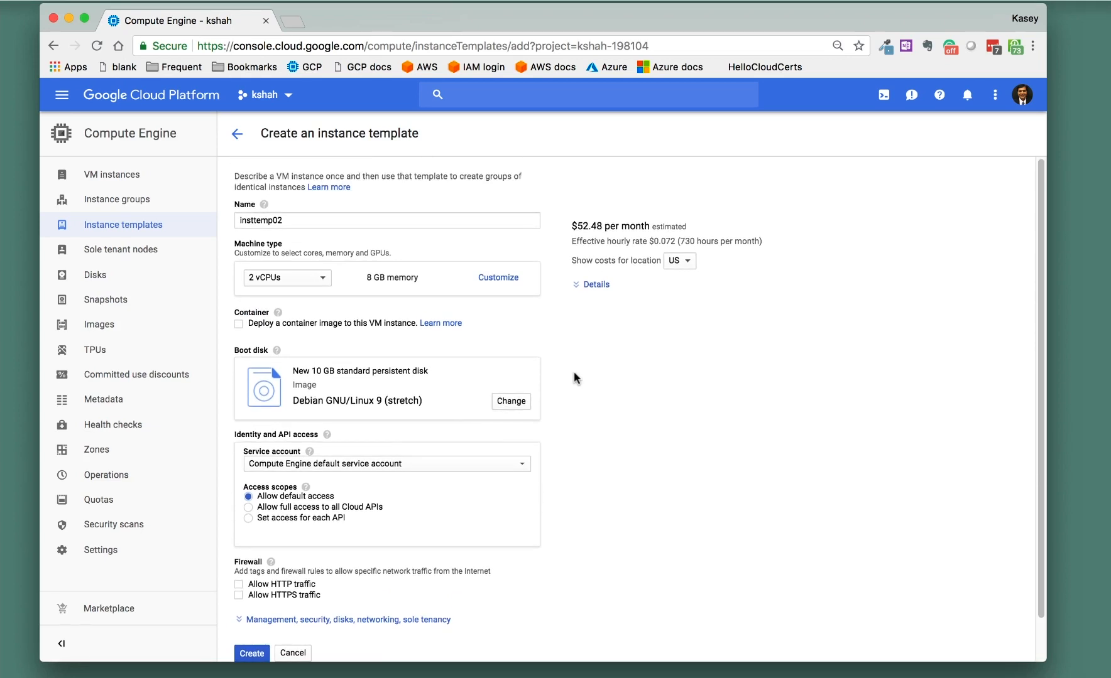
Allow HTTP traffic through the template's firewall and expand its management, security, disks, networking and sole tenancy options
{"action": "scroll", "coordinate": [575, 378], "scroll_direction": "down", "scroll_amount": 1}
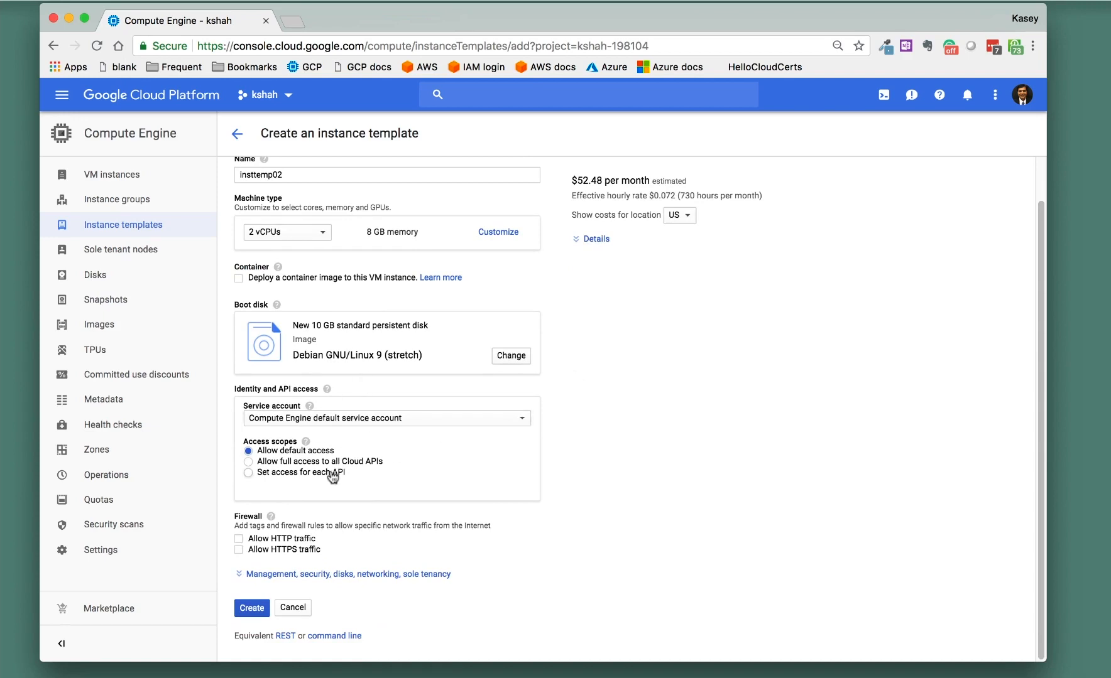
{"action": "left_click", "coordinate": [239, 540]}
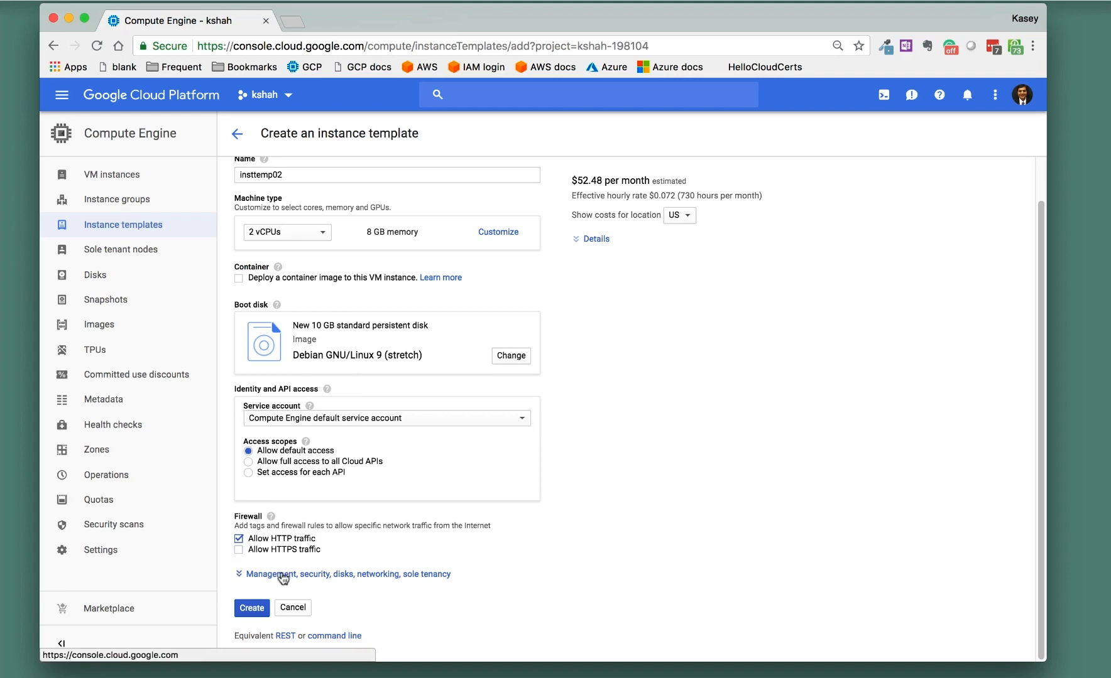
{"action": "left_click", "coordinate": [283, 575]}
Examine the template's management options, including description, labels, startup script, metadata and availability policy, without changing them
{"action": "scroll", "coordinate": [355, 578], "scroll_direction": "down", "scroll_amount": 3}
{"action": "scroll", "coordinate": [355, 577], "scroll_direction": "down", "scroll_amount": 3}
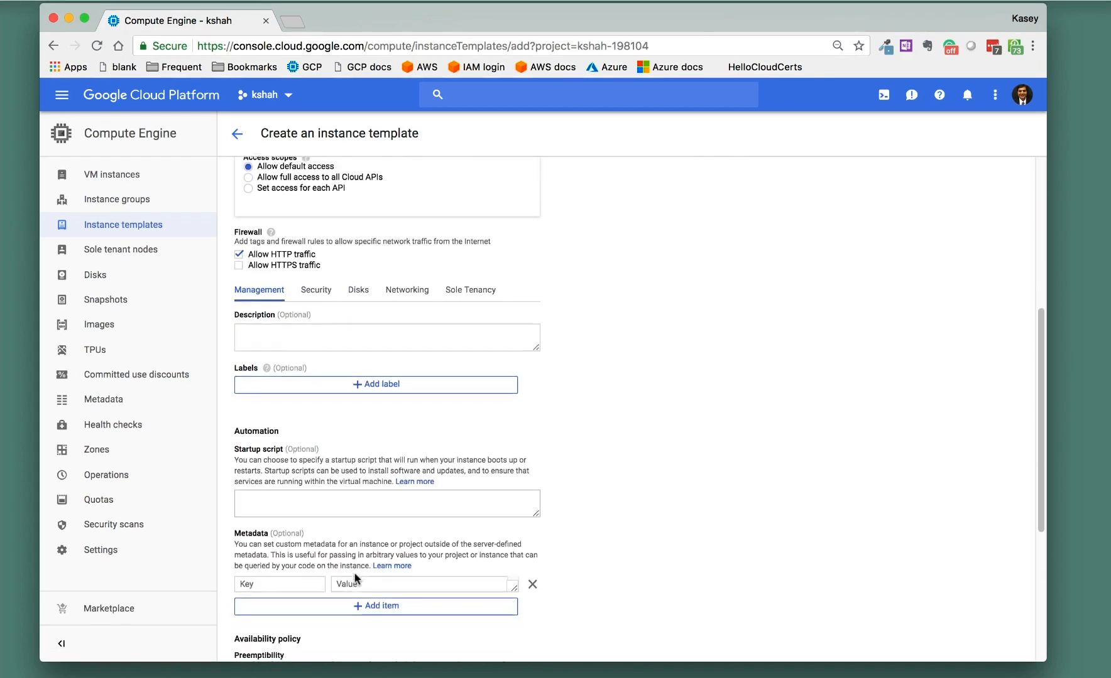
{"action": "left_click", "coordinate": [288, 333]}
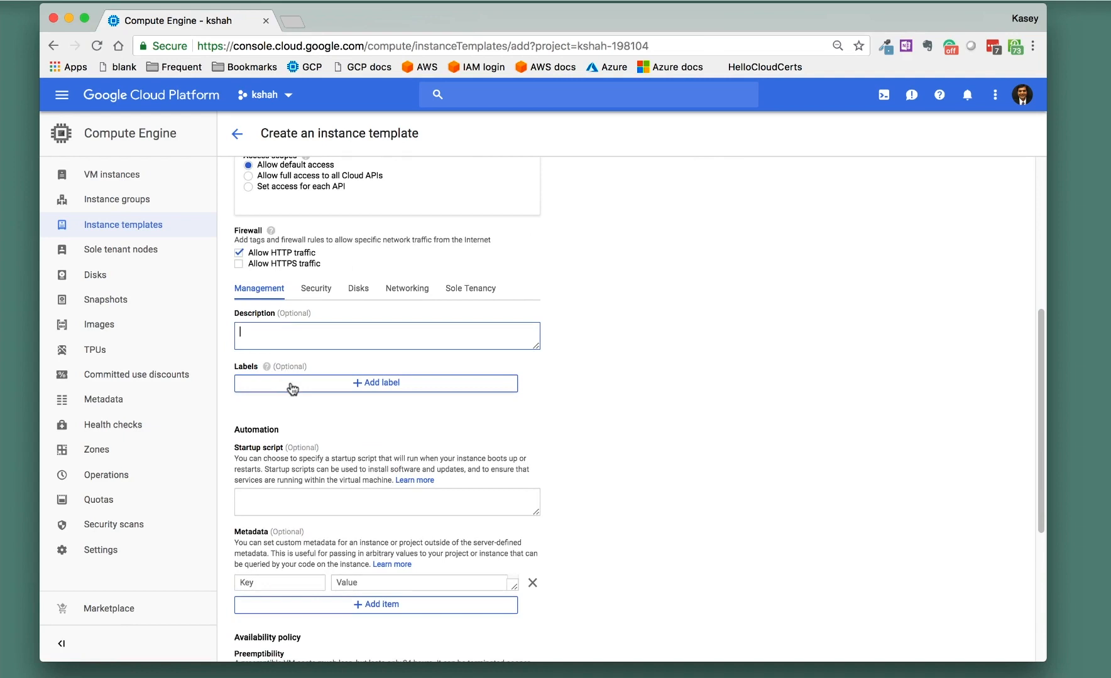
{"action": "scroll", "coordinate": [277, 447], "scroll_direction": "down", "scroll_amount": 2}
{"action": "left_click", "coordinate": [277, 446]}
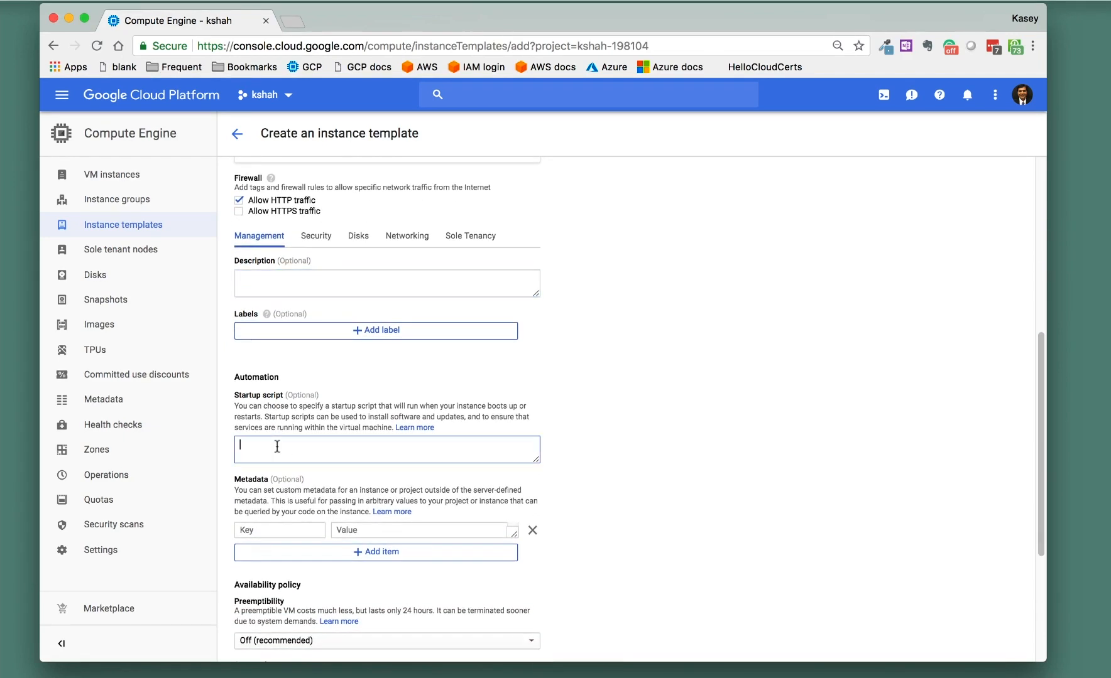
{"action": "scroll", "coordinate": [277, 447], "scroll_direction": "down", "scroll_amount": 2}
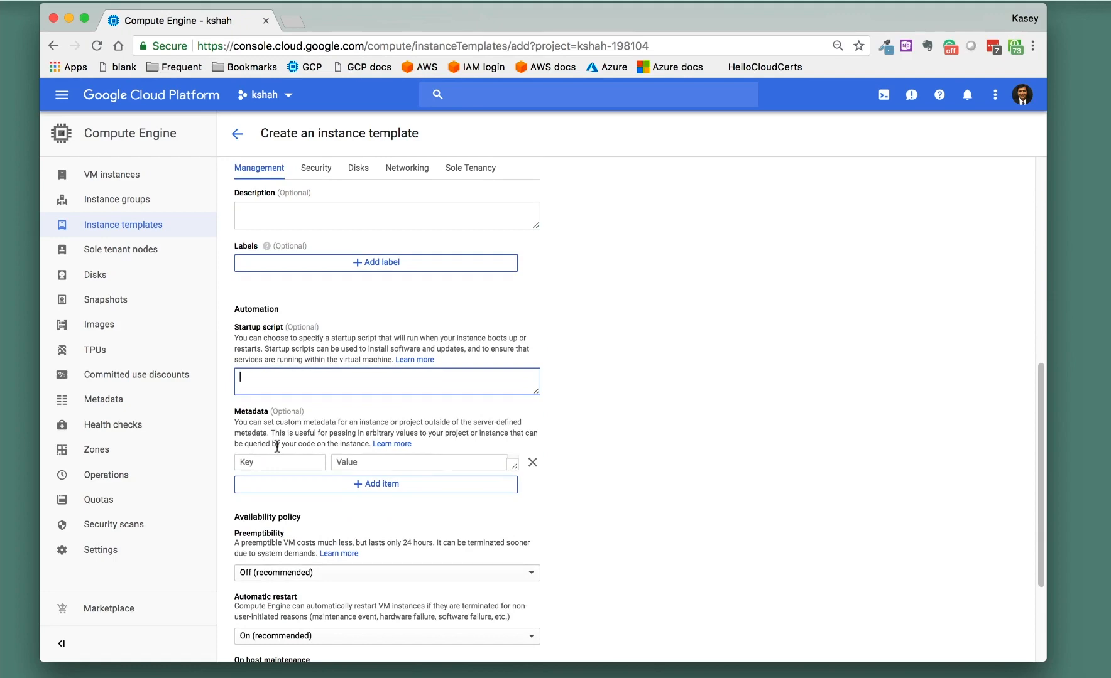
{"action": "scroll", "coordinate": [267, 413], "scroll_direction": "down", "scroll_amount": 3}
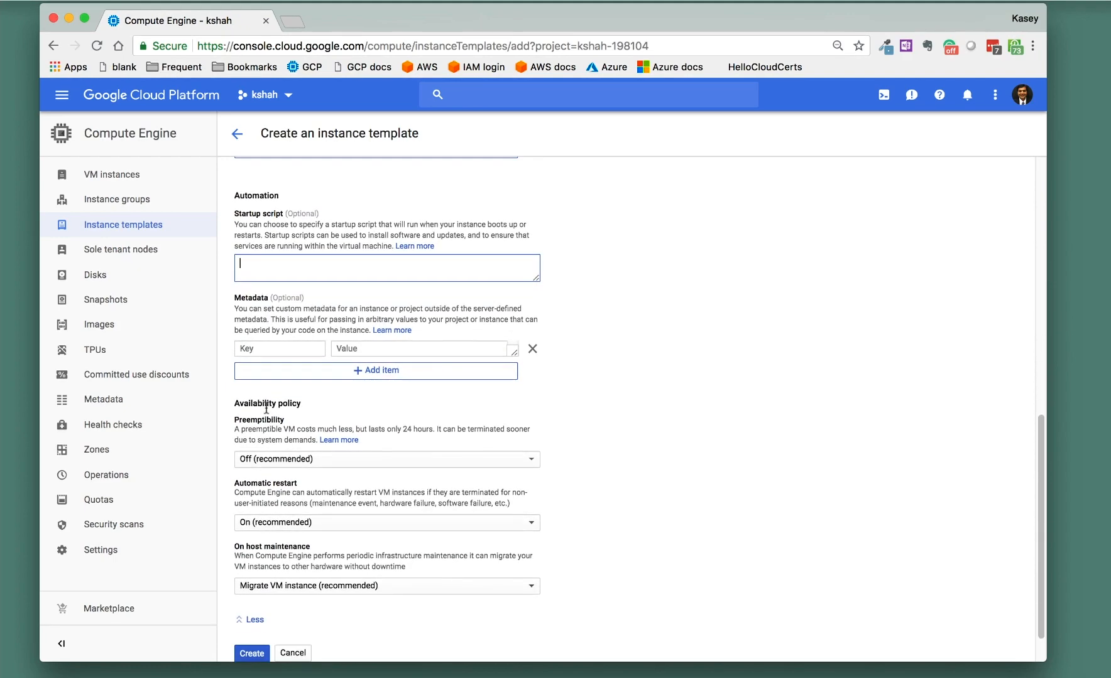
{"action": "scroll", "coordinate": [266, 408], "scroll_direction": "up", "scroll_amount": 6}
{"action": "scroll", "coordinate": [267, 408], "scroll_direction": "up", "scroll_amount": 7}
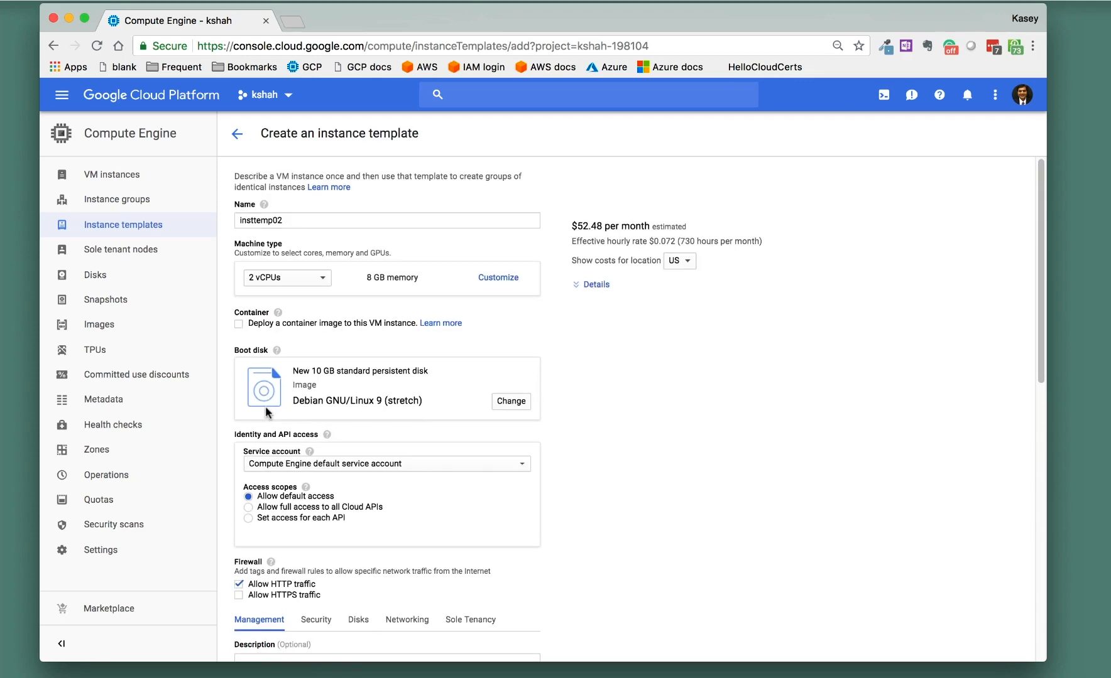
Review the remaining template settings and create the insttemp02 instance template
{"action": "scroll", "coordinate": [266, 413], "scroll_direction": "down", "scroll_amount": 10}
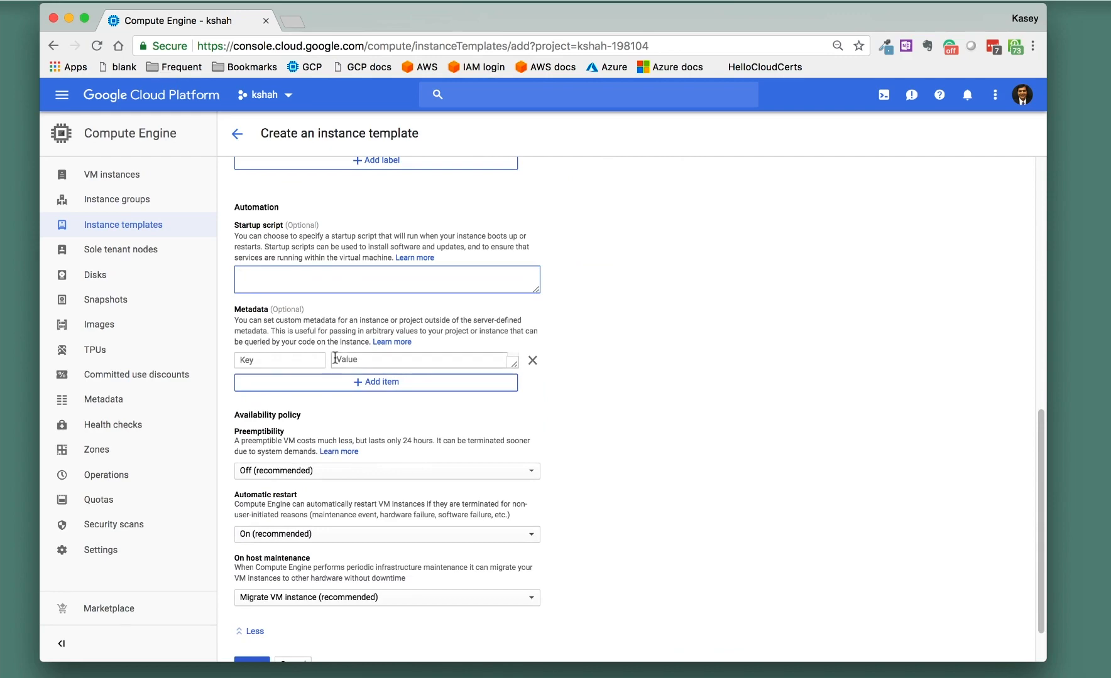
{"action": "scroll", "coordinate": [334, 359], "scroll_direction": "up", "scroll_amount": 10}
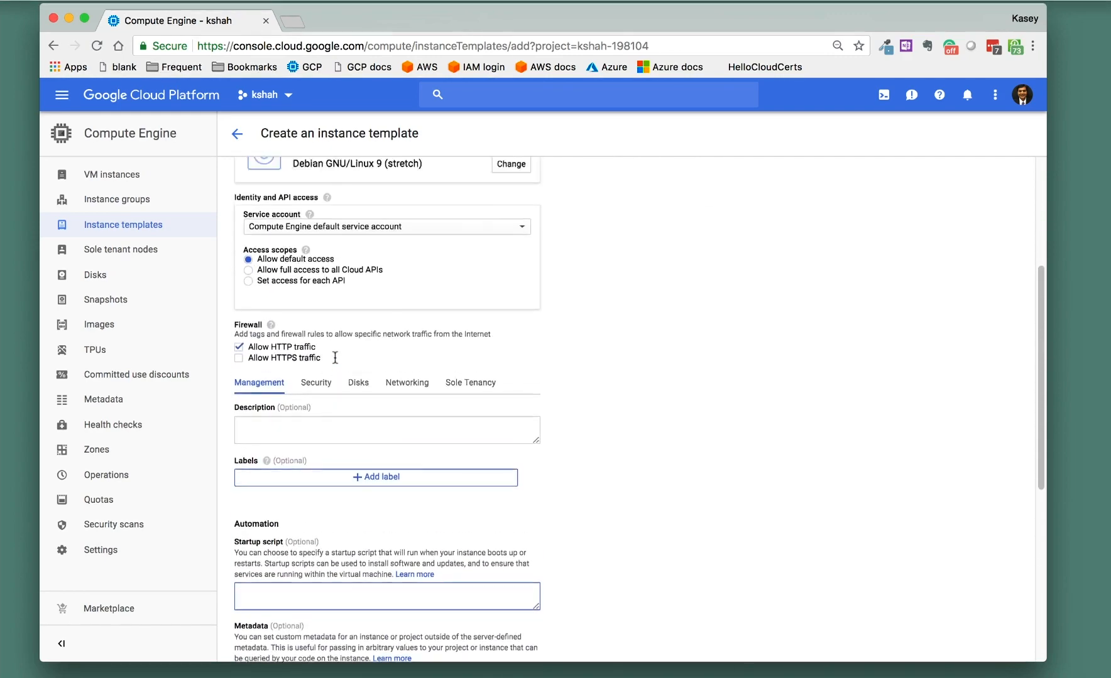
{"action": "scroll", "coordinate": [335, 362], "scroll_direction": "down", "scroll_amount": 5}
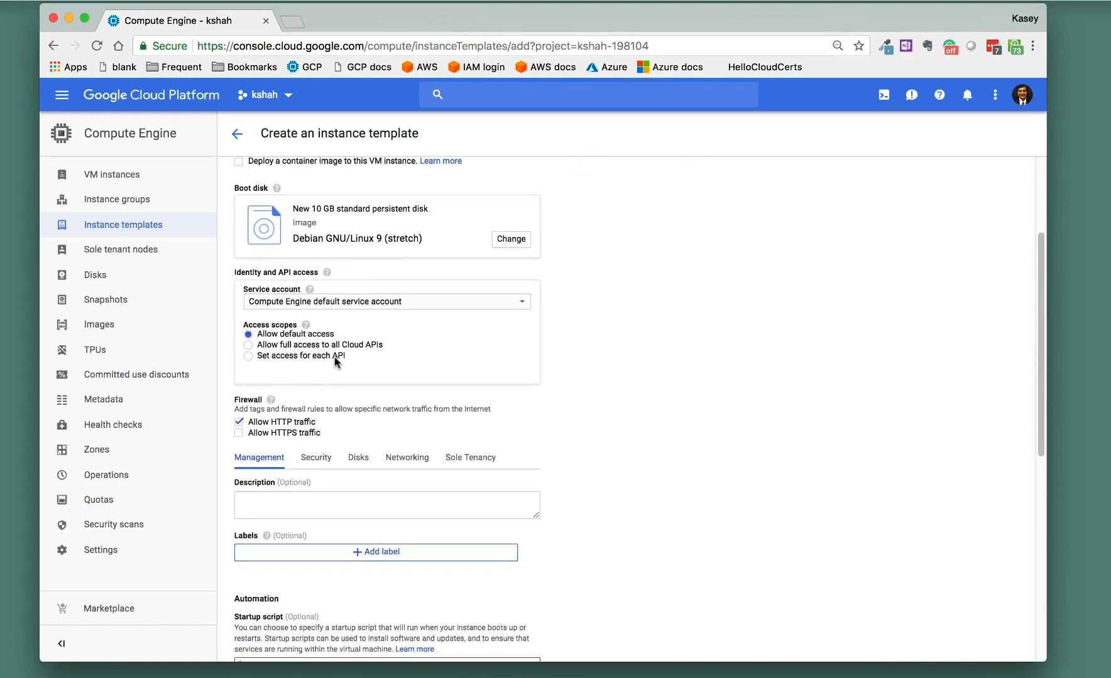
{"action": "scroll", "coordinate": [336, 365], "scroll_direction": "down", "scroll_amount": 5}
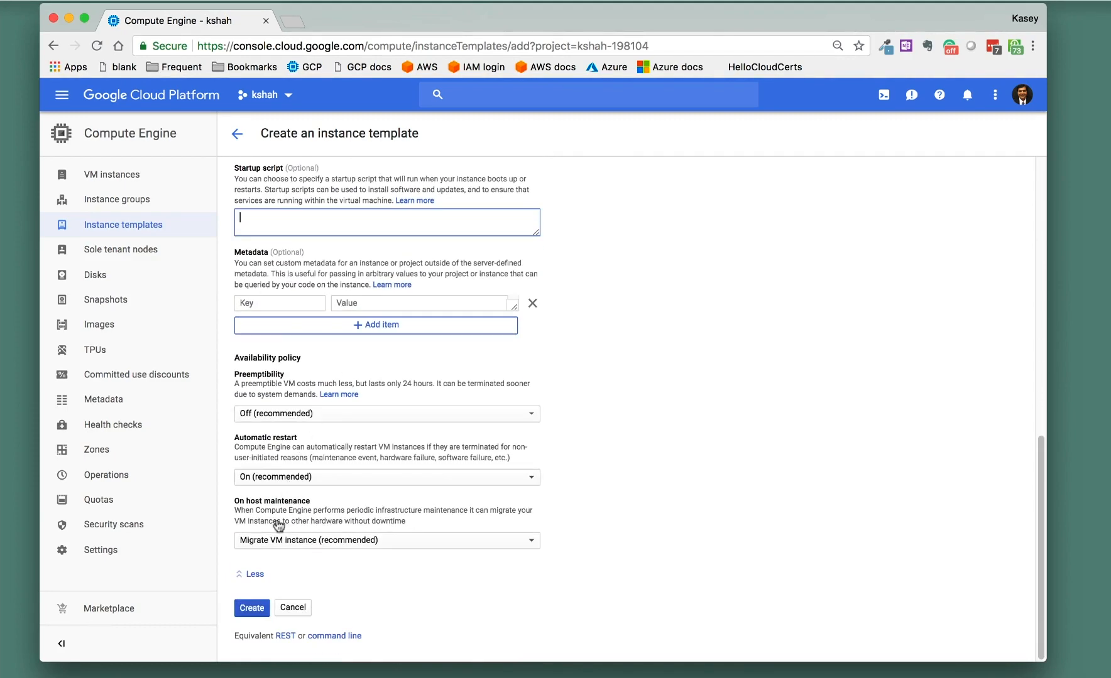
{"action": "left_click", "coordinate": [251, 608]}
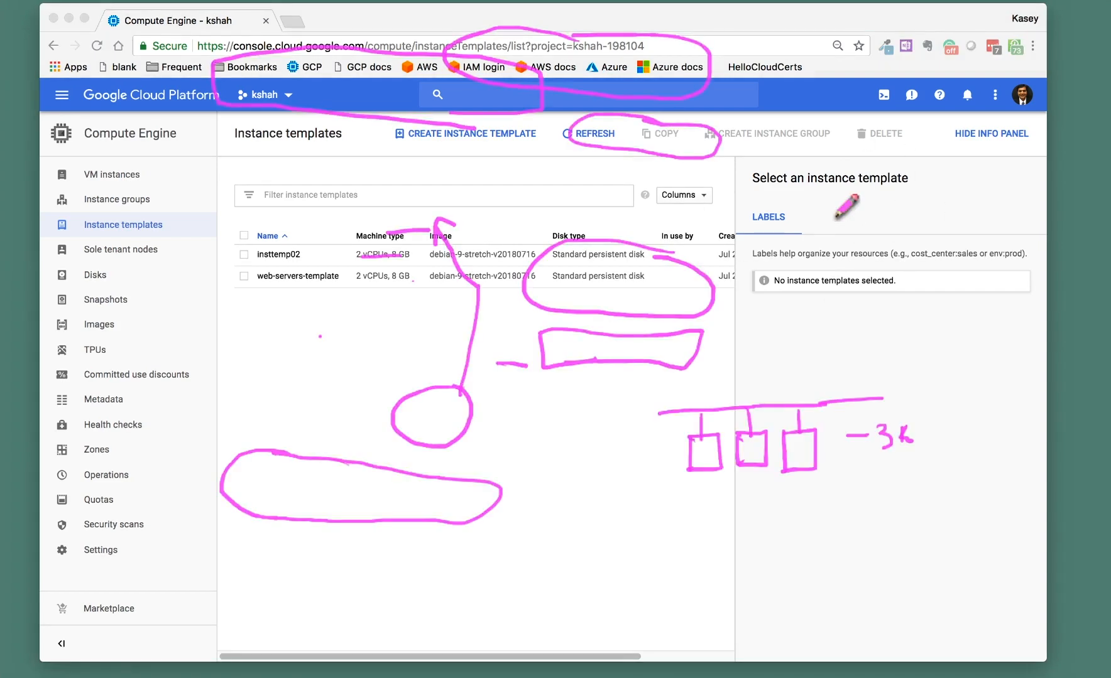
{"action": "key", "text": "Delete"}
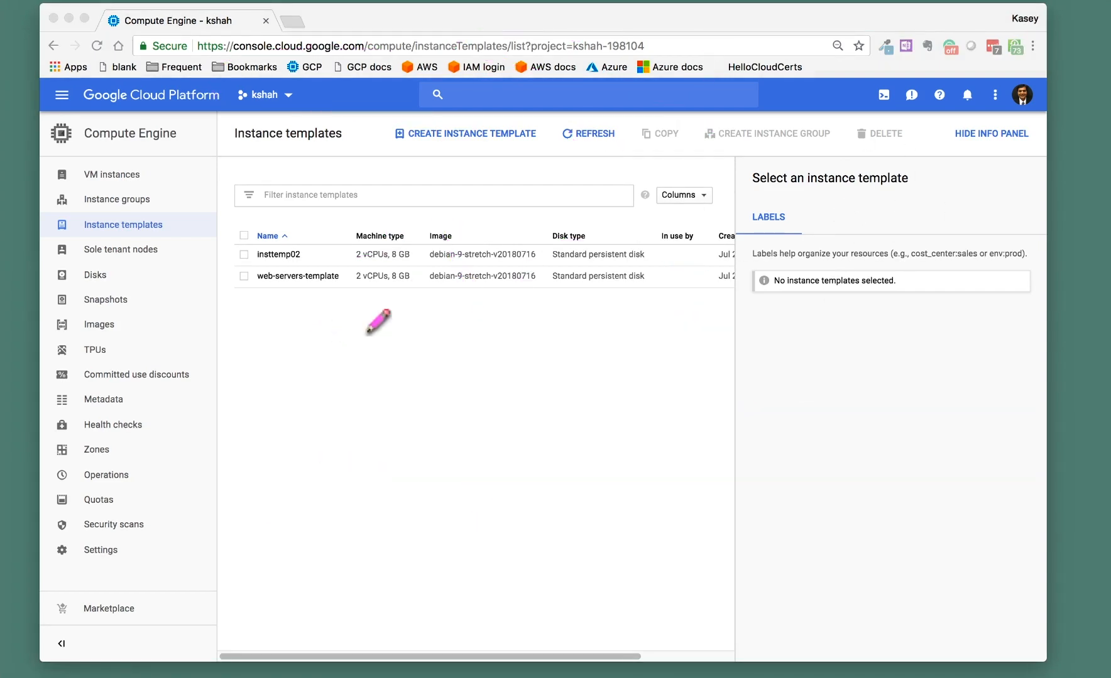
{"action": "mouse_move", "coordinate": [978, 147]}
{"action": "left_mouse_down"}
{"action": "mouse_move", "coordinate": [935, 212]}
{"action": "mouse_move", "coordinate": [966, 207]}
{"action": "left_mouse_up"}
{"action": "left_click_drag", "start_coordinate": [686, 289], "coordinate": [738, 302]}
{"action": "left_click_drag", "start_coordinate": [738, 303], "coordinate": [713, 320]}
{"action": "left_click_drag", "start_coordinate": [896, 156], "coordinate": [960, 143]}
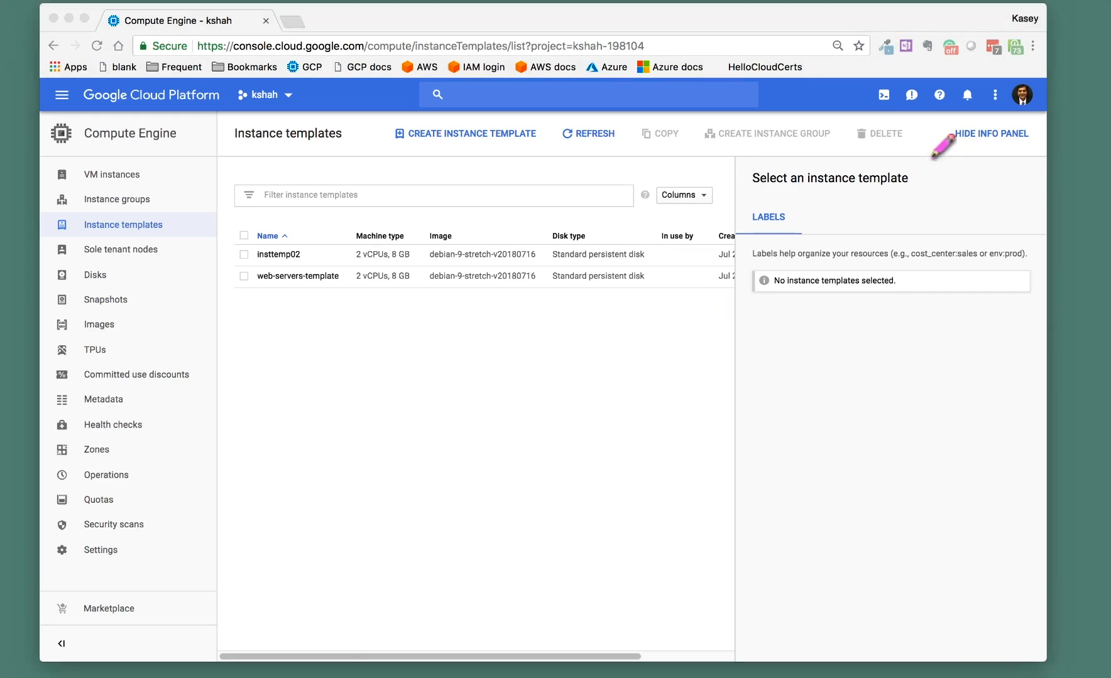
Hide the info panel beside the template list and open the details of the insttemp02 template
{"action": "left_click", "coordinate": [979, 134]}
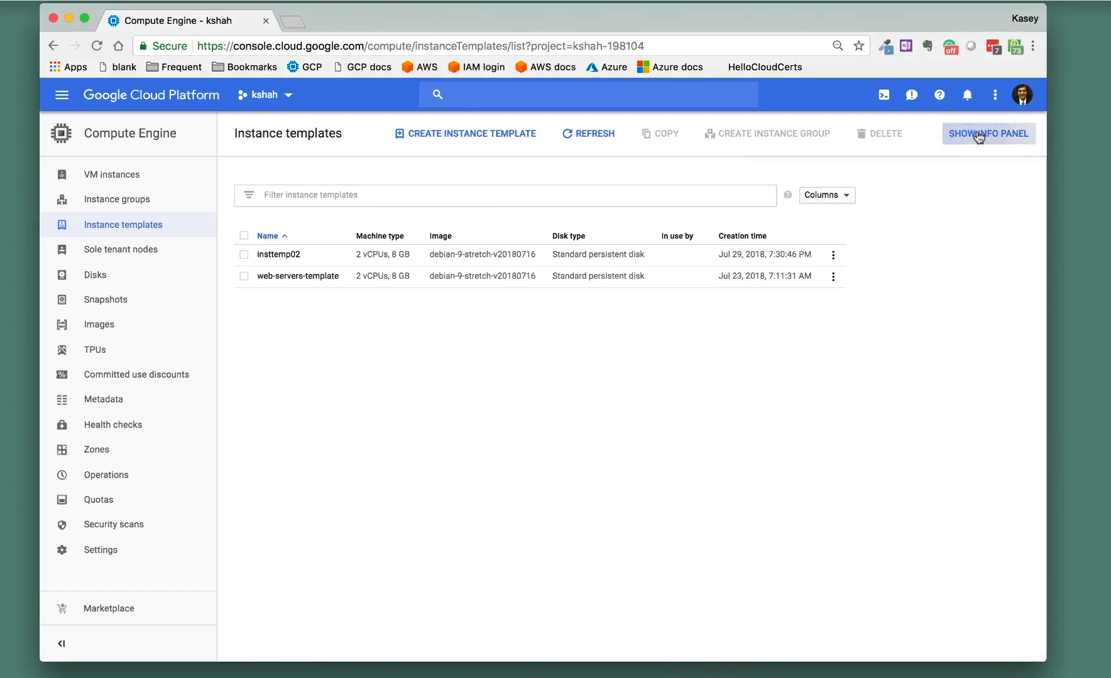
{"action": "left_click", "coordinate": [832, 277]}
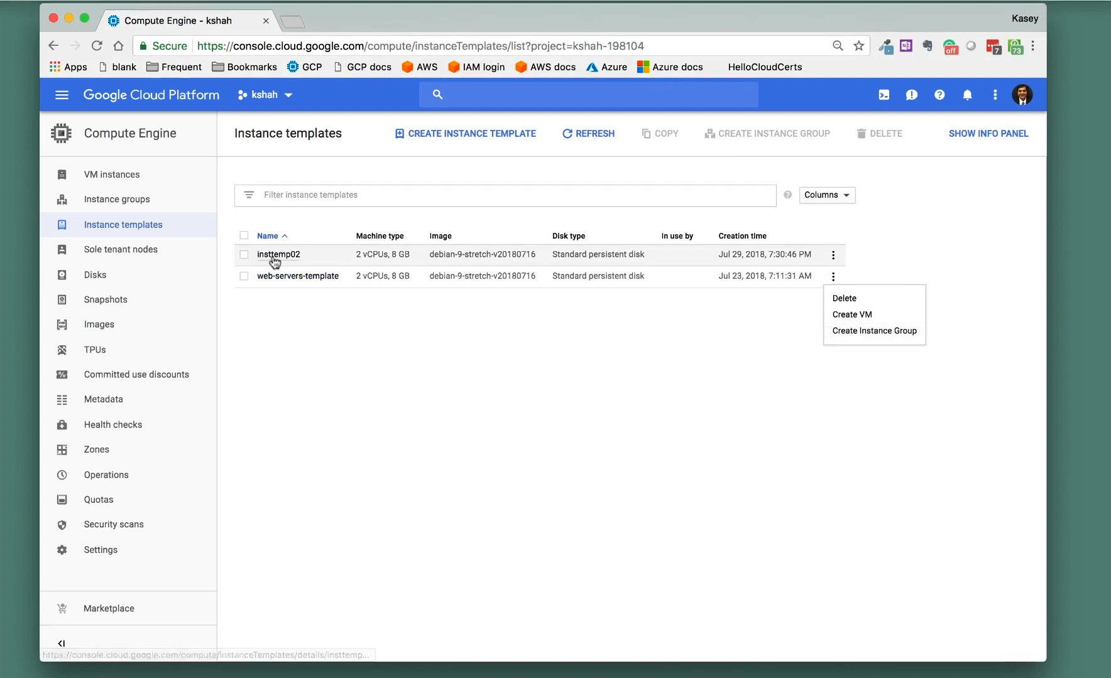
{"action": "left_click", "coordinate": [244, 255]}
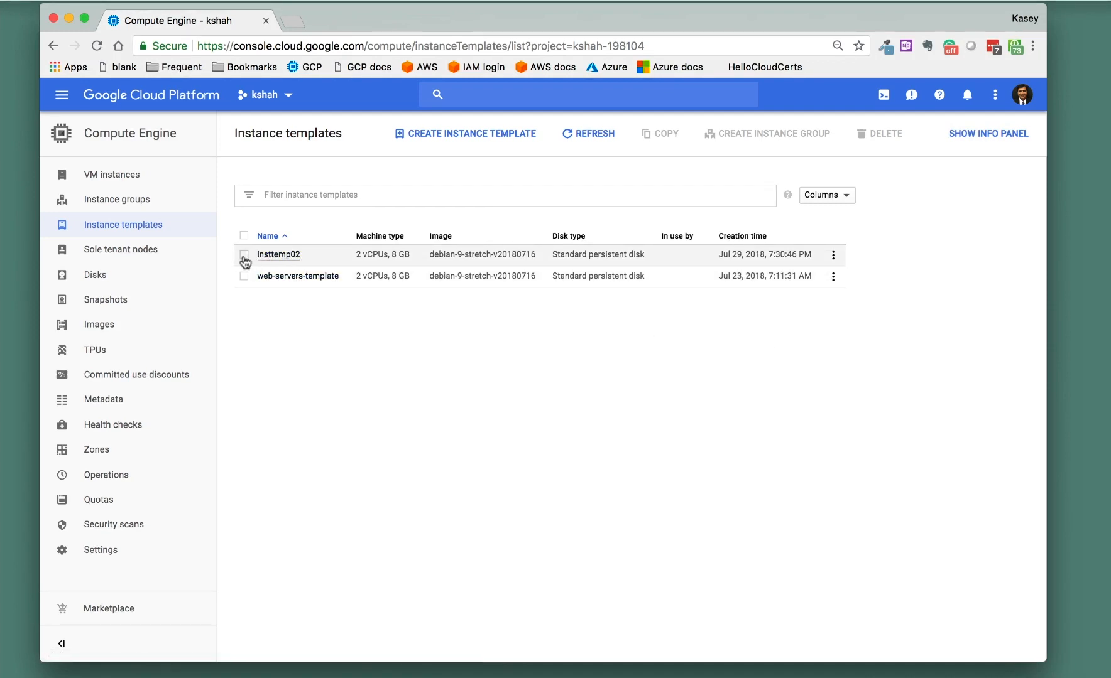
{"action": "left_click", "coordinate": [244, 254]}
{"action": "left_click", "coordinate": [268, 257]}
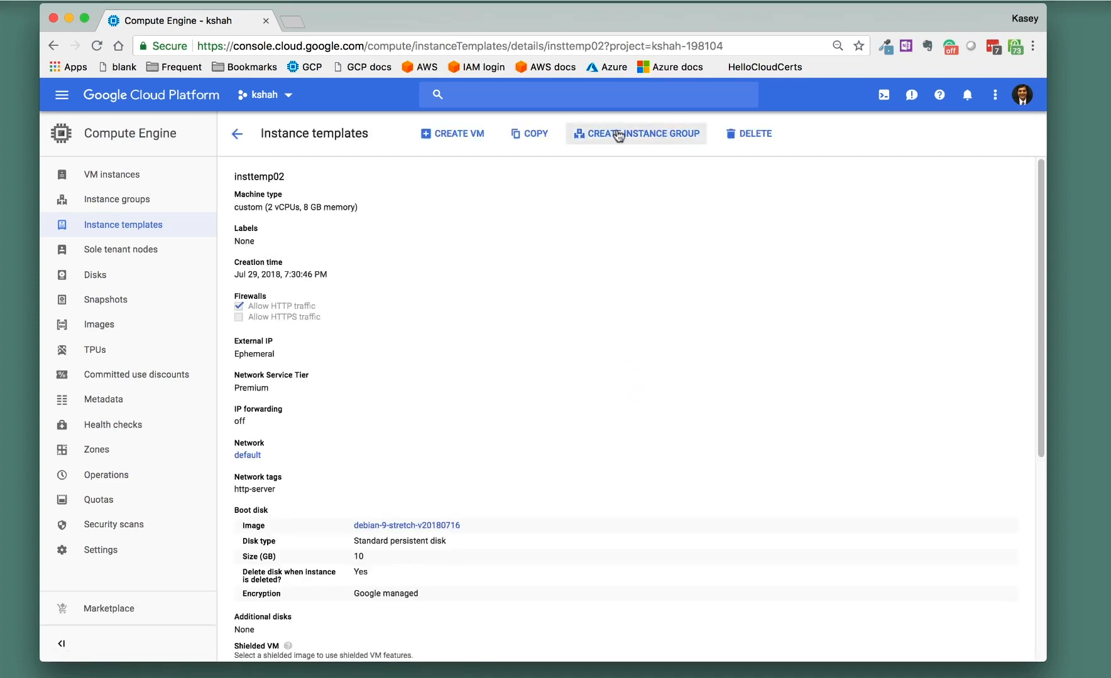
{"action": "key", "text": "ctrl+2"}
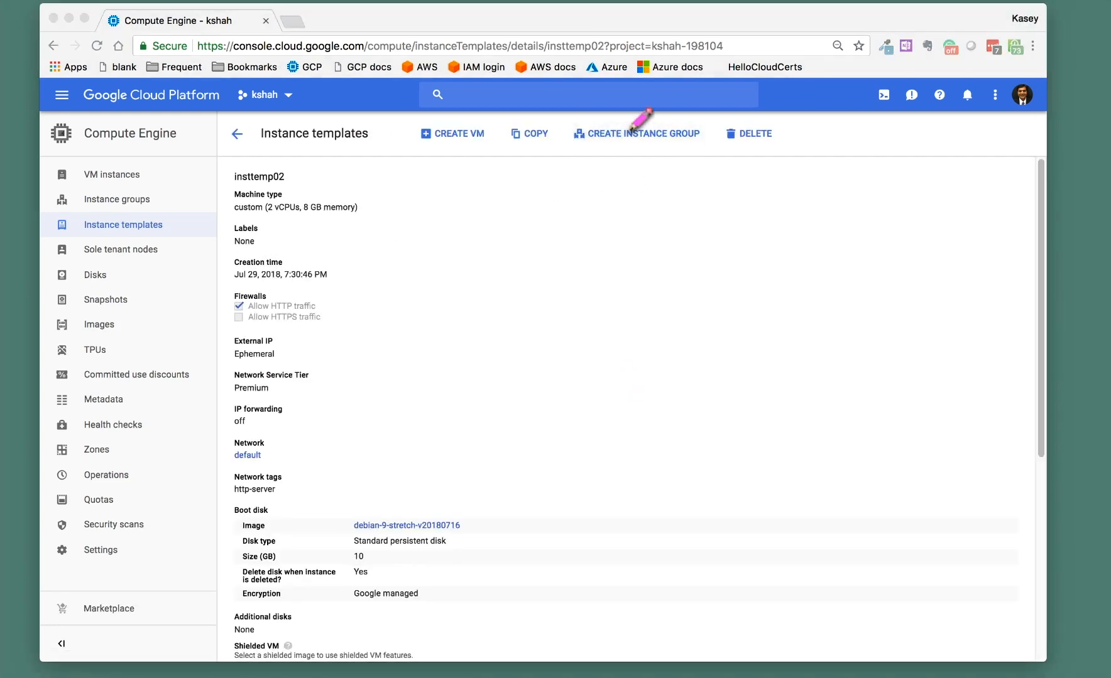
{"action": "mouse_move", "coordinate": [634, 115]}
{"action": "left_mouse_down"}
{"action": "mouse_move", "coordinate": [585, 107]}
{"action": "mouse_move", "coordinate": [603, 165]}
{"action": "mouse_move", "coordinate": [718, 143]}
{"action": "mouse_move", "coordinate": [608, 99]}
{"action": "left_mouse_up"}
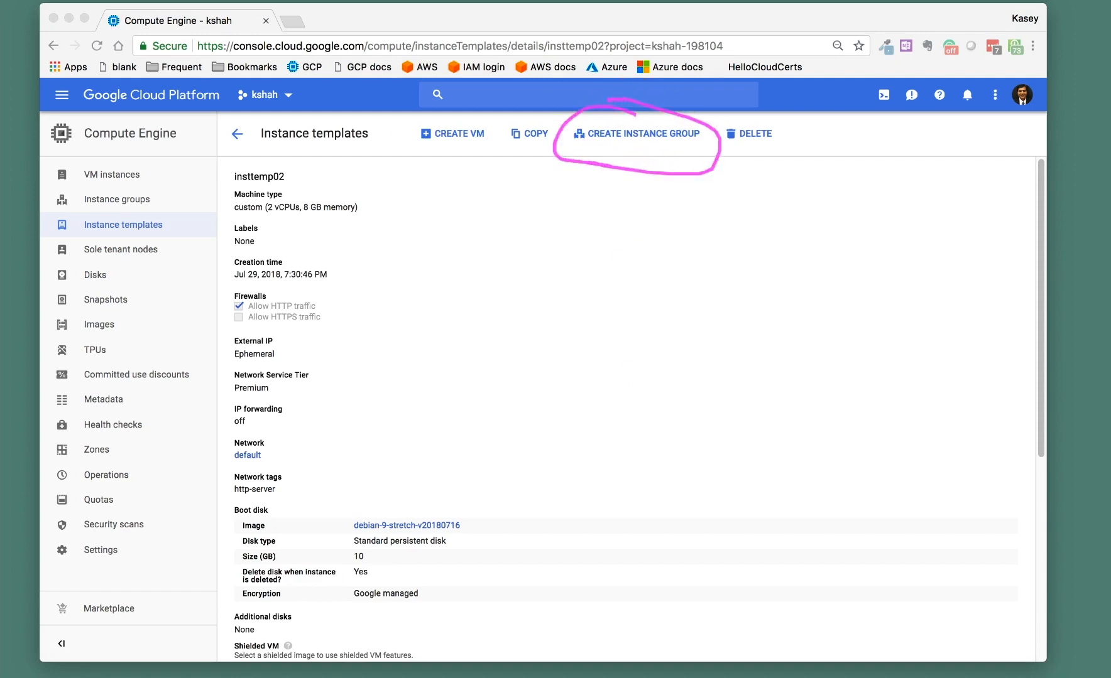
{"action": "key", "text": "Escape"}
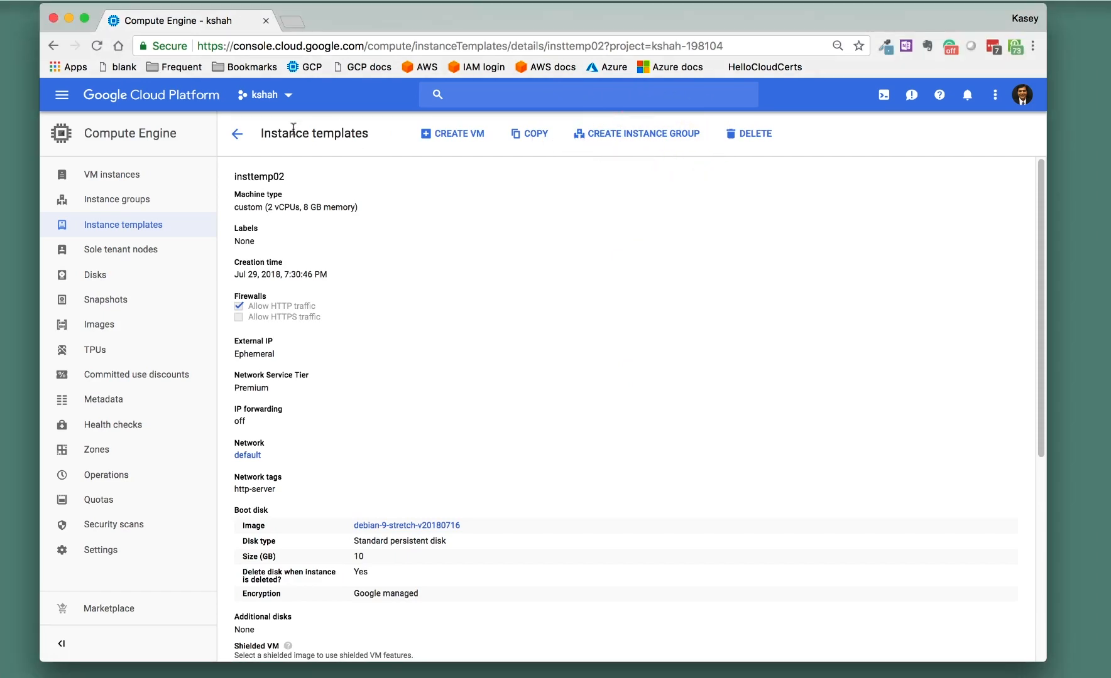
Return to the template list and start a new instance group directly from the insttemp02 template
{"action": "left_click", "coordinate": [236, 133]}
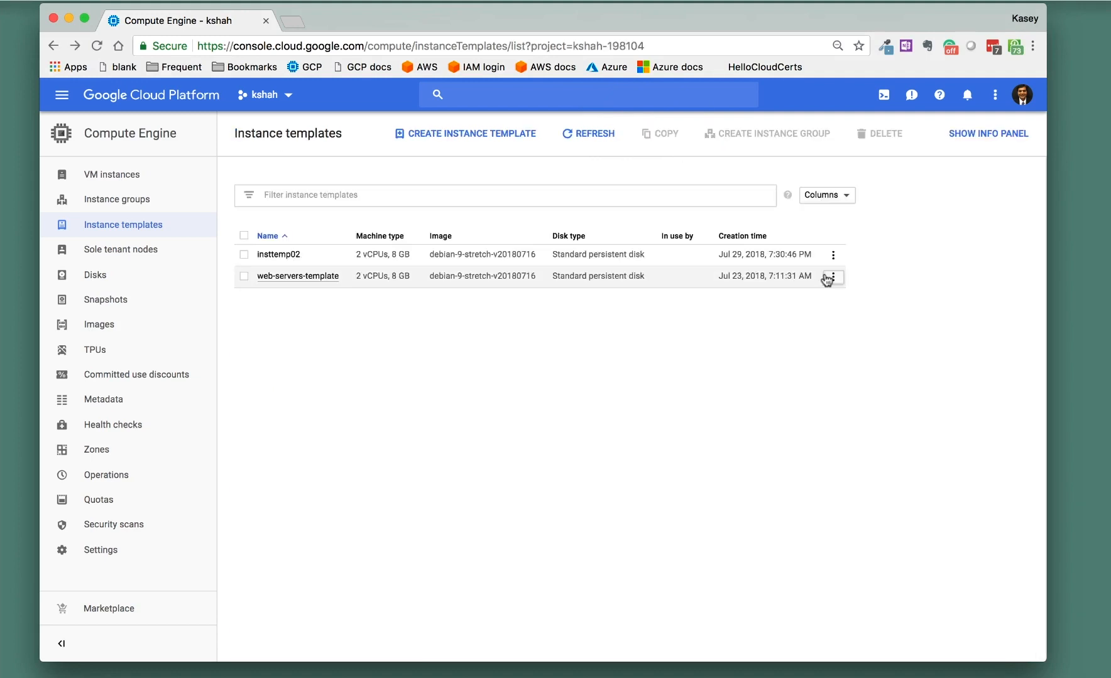
{"action": "key", "text": "ctrl+2"}
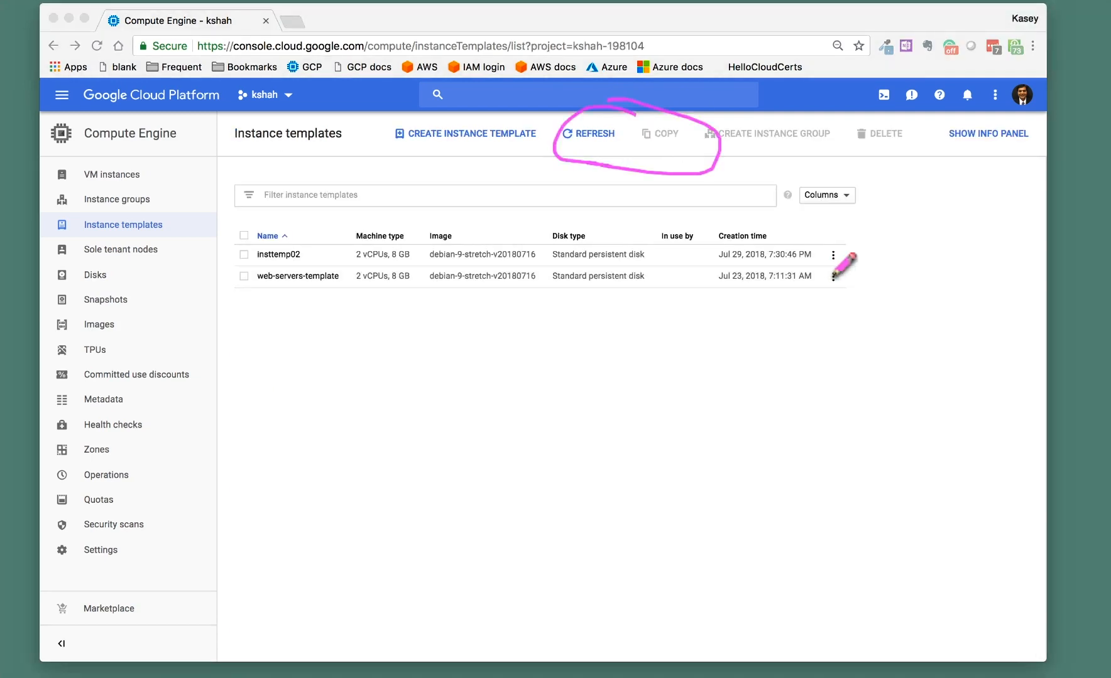
{"action": "mouse_move", "coordinate": [836, 247]}
{"action": "left_mouse_down"}
{"action": "mouse_move", "coordinate": [833, 267]}
{"action": "mouse_move", "coordinate": [826, 250]}
{"action": "left_mouse_up"}
{"action": "key", "text": "ctrl+2"}
{"action": "left_click", "coordinate": [833, 256]}
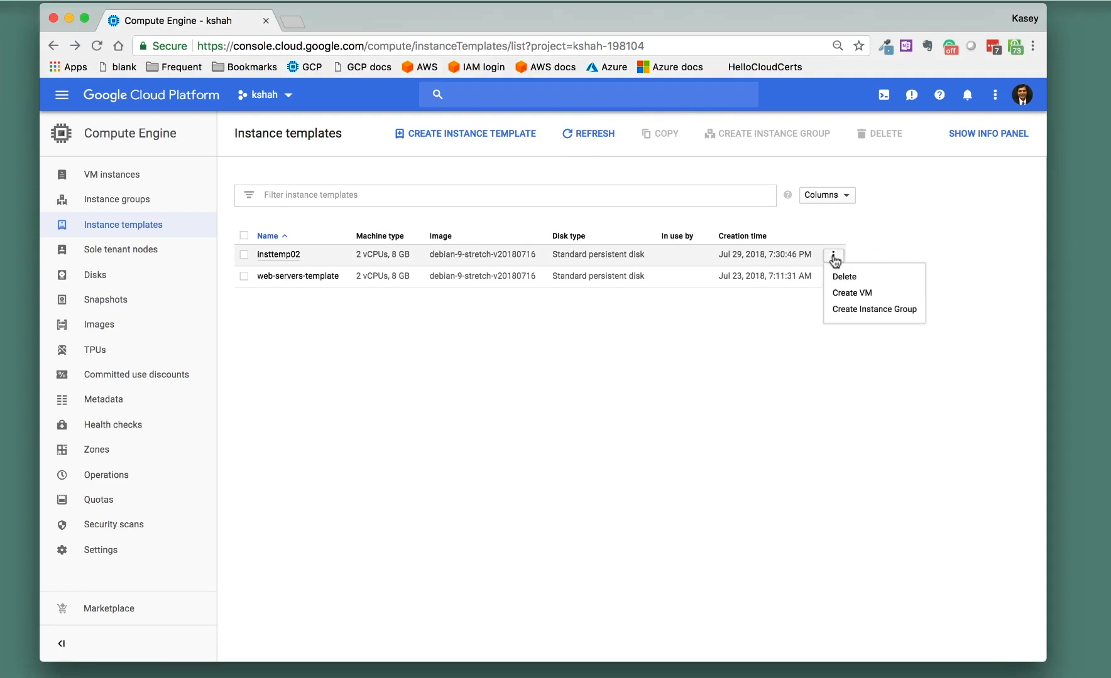
{"action": "left_click", "coordinate": [862, 310]}
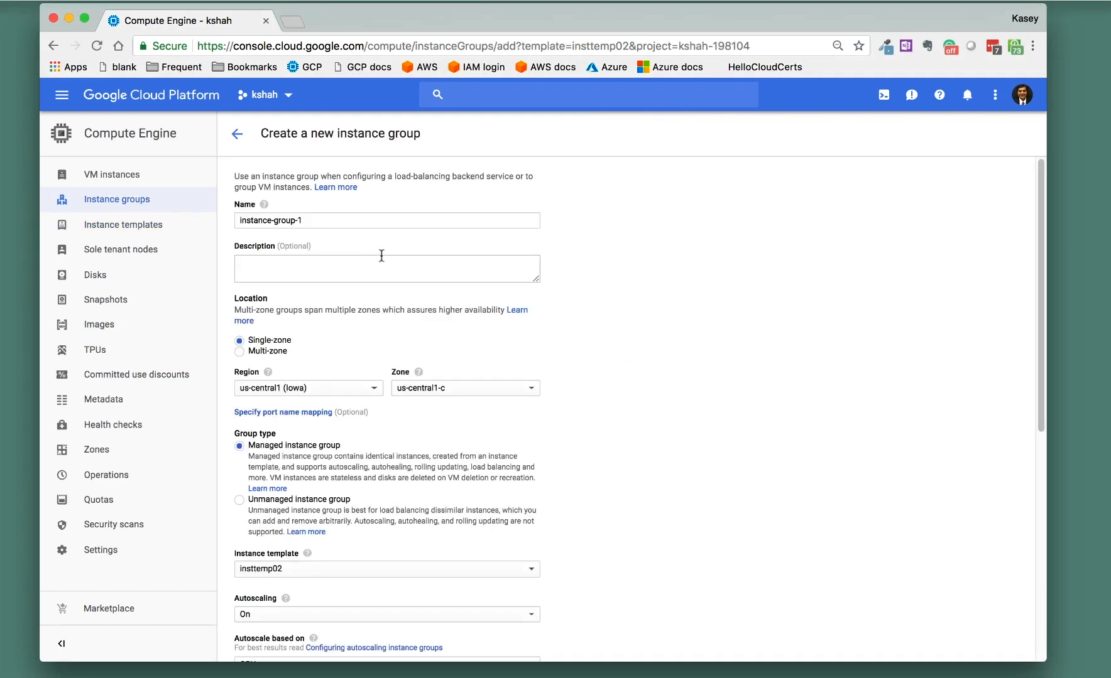
Switch to the lab instructions document, read the steps on naming and configuring the instance group, and return to the Google Cloud console
{"action": "key", "text": "ctrl+1"}
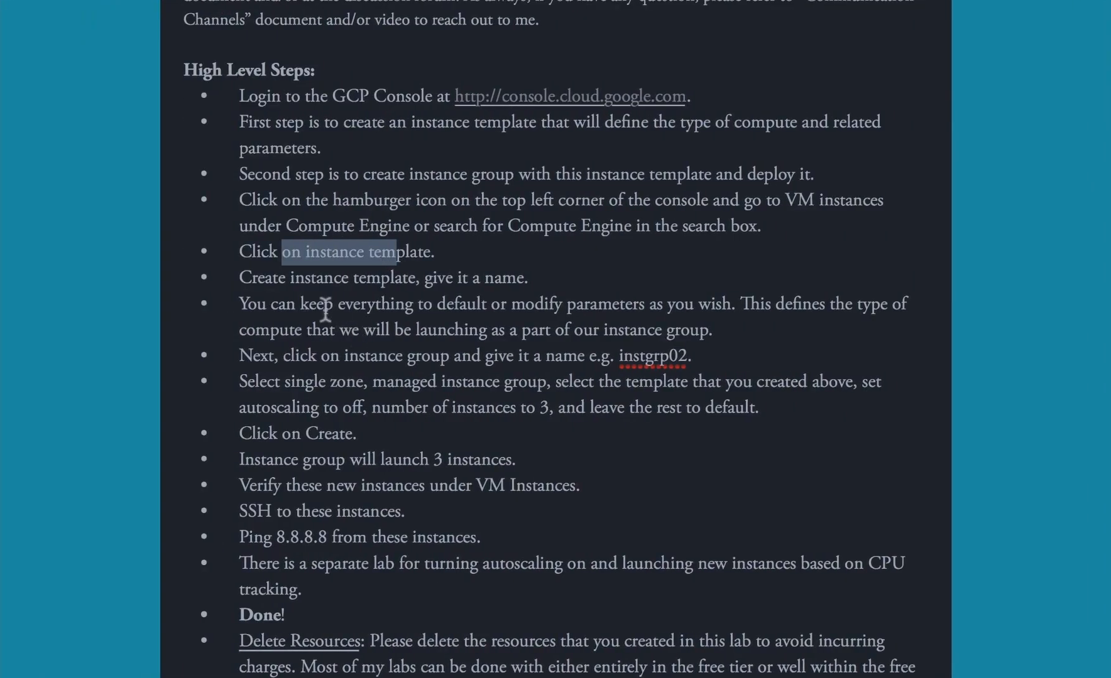
{"action": "left_click", "coordinate": [324, 307]}
{"action": "left_click_drag", "start_coordinate": [240, 356], "coordinate": [402, 356]}
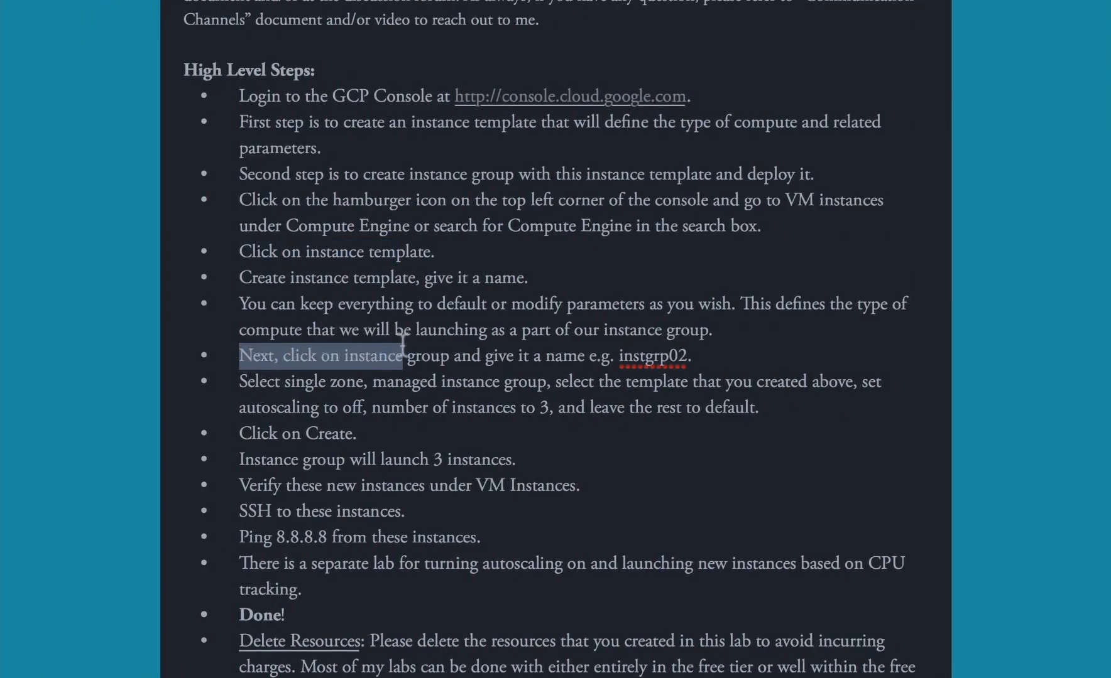
{"action": "left_click", "coordinate": [485, 334]}
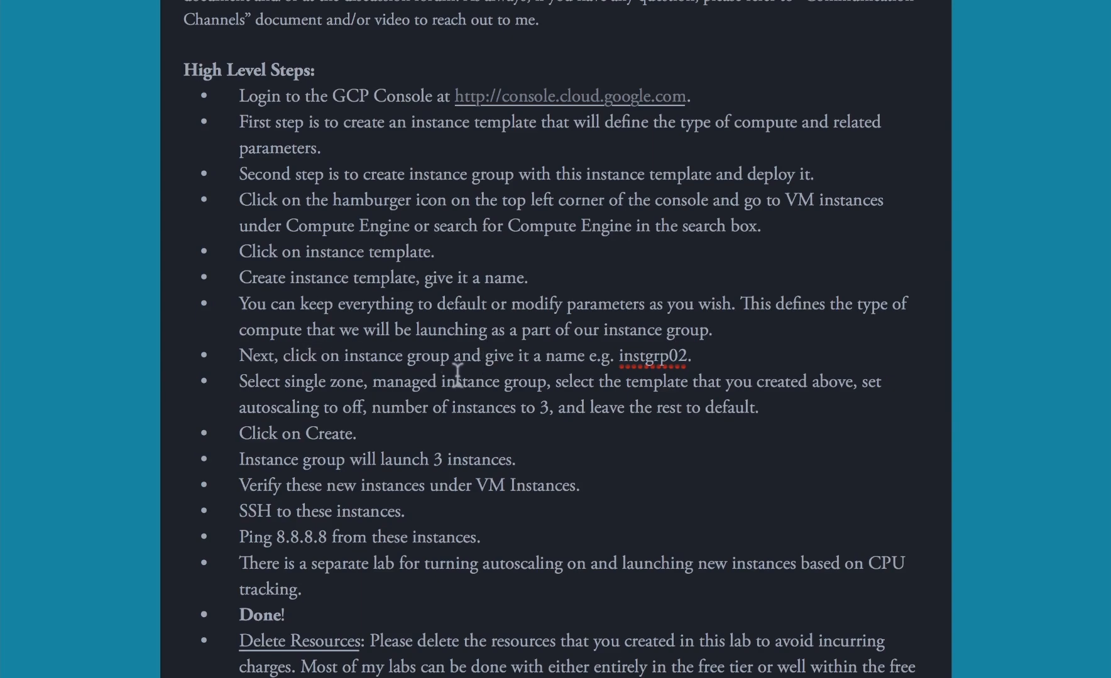
{"action": "key", "text": "ctrl+Right"}
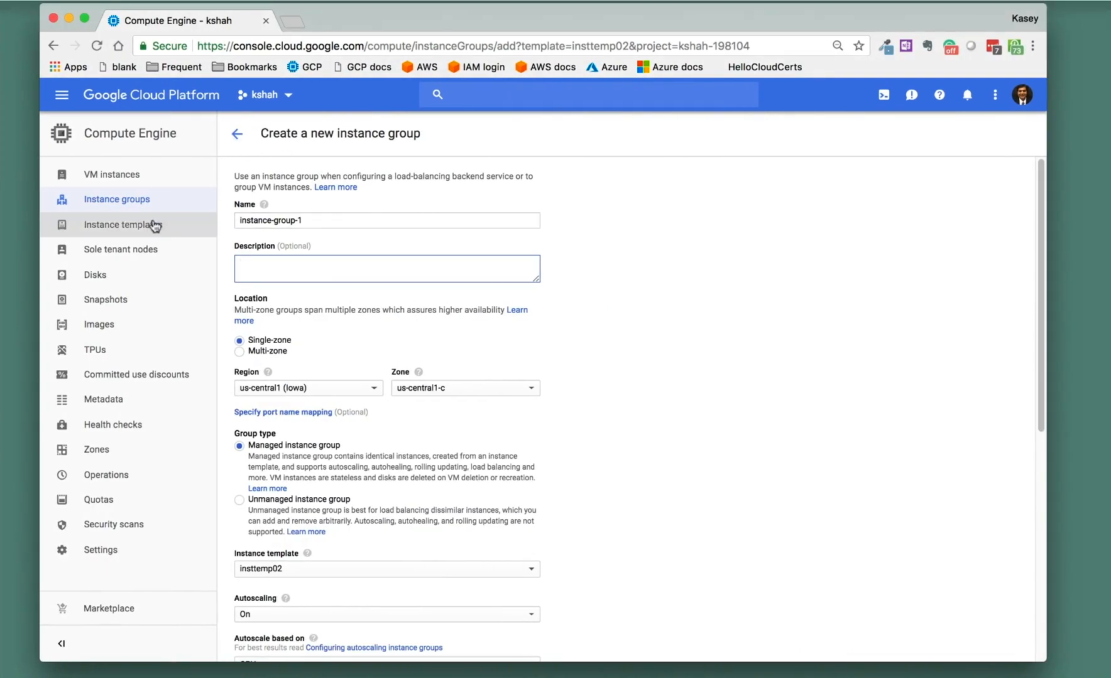
Start a new instance group from the instance groups page and name it instgrp02
{"action": "left_click", "coordinate": [142, 204]}
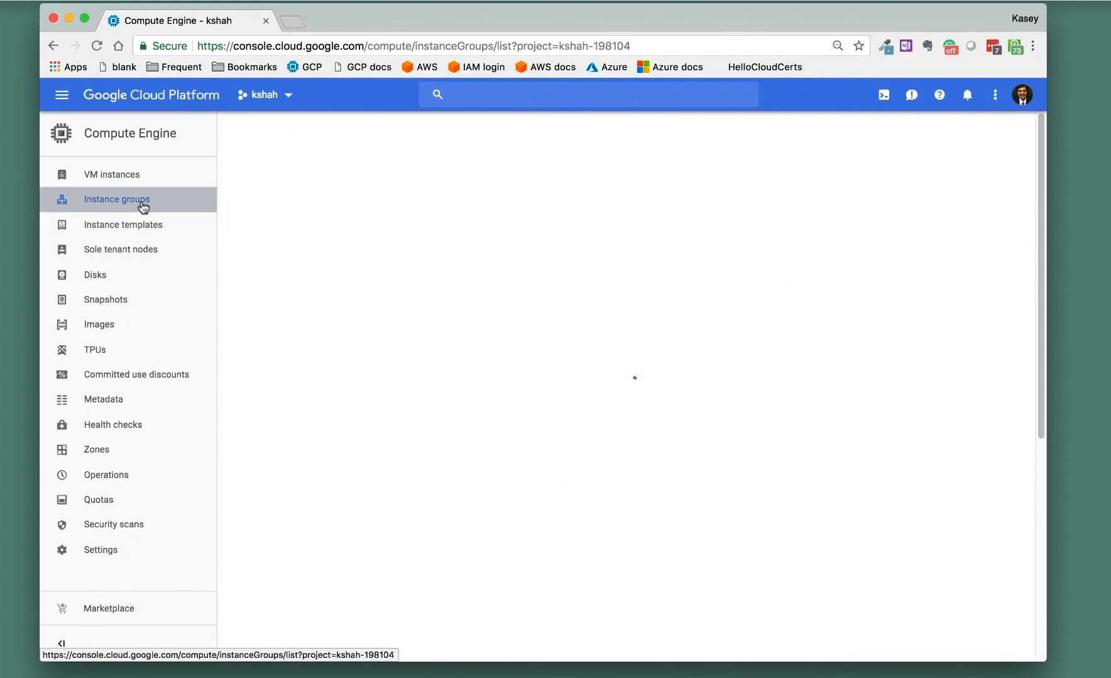
{"action": "left_click", "coordinate": [579, 330]}
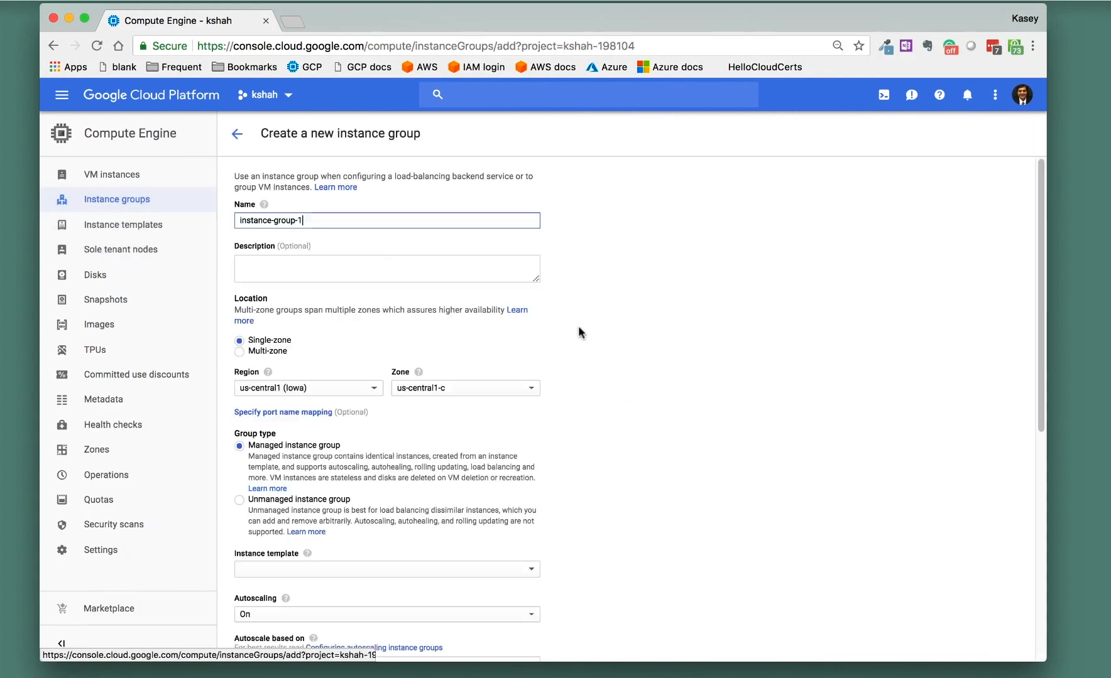
{"action": "left_click_drag", "start_coordinate": [309, 220], "coordinate": [230, 223]}
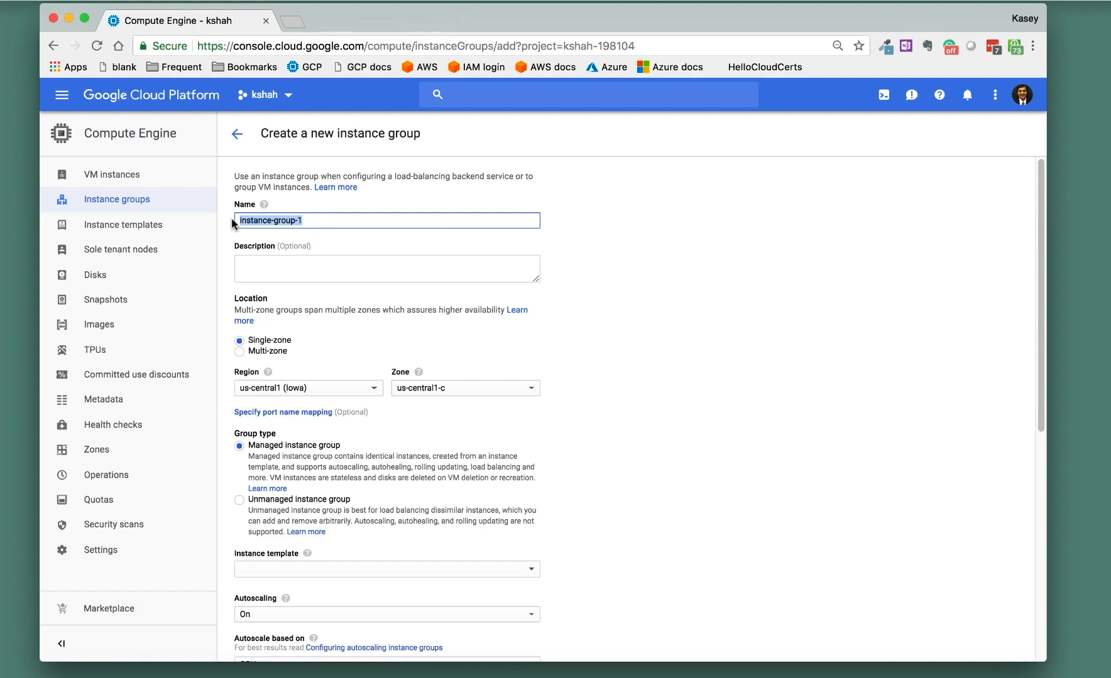
{"action": "type", "text": "instgrp"}
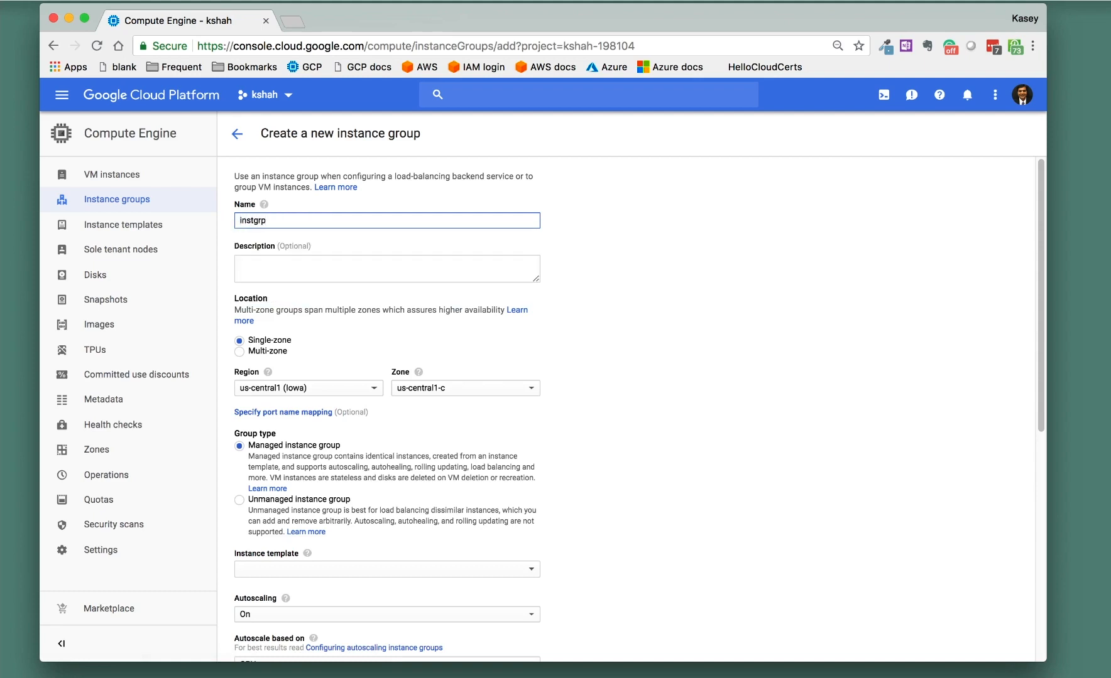
Select insttemp02 as the instance template for the managed instance group
{"action": "scroll", "coordinate": [268, 322], "scroll_direction": "down", "scroll_amount": 2}
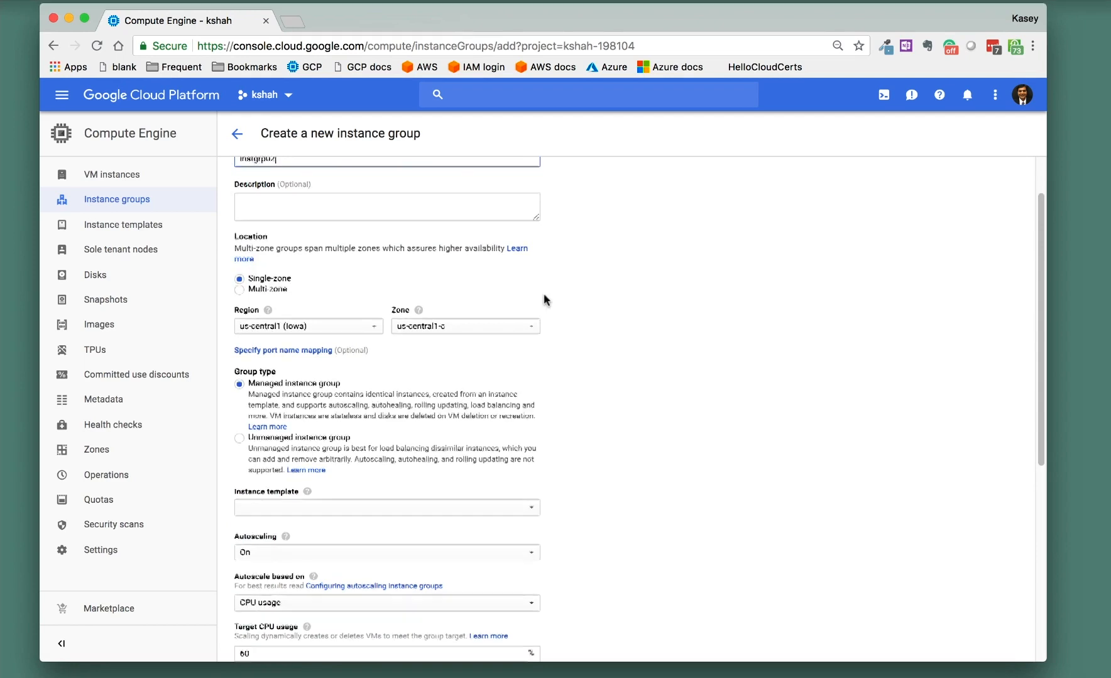
{"action": "scroll", "coordinate": [543, 293], "scroll_direction": "down", "scroll_amount": 1}
{"action": "left_click", "coordinate": [530, 485]}
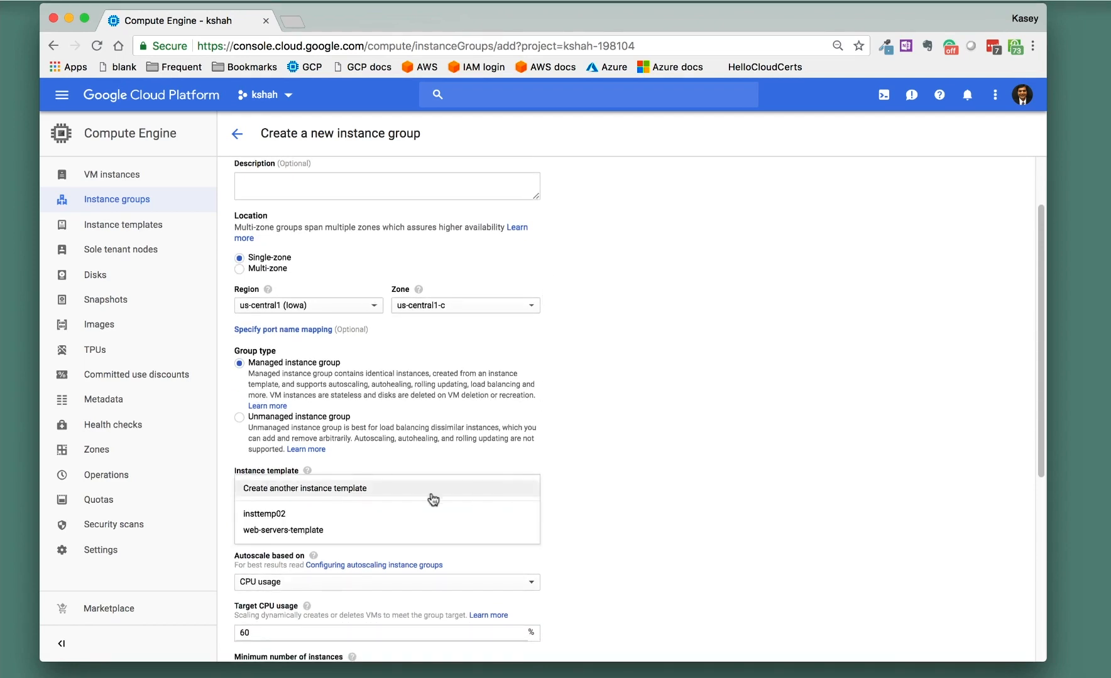
{"action": "left_click", "coordinate": [281, 513]}
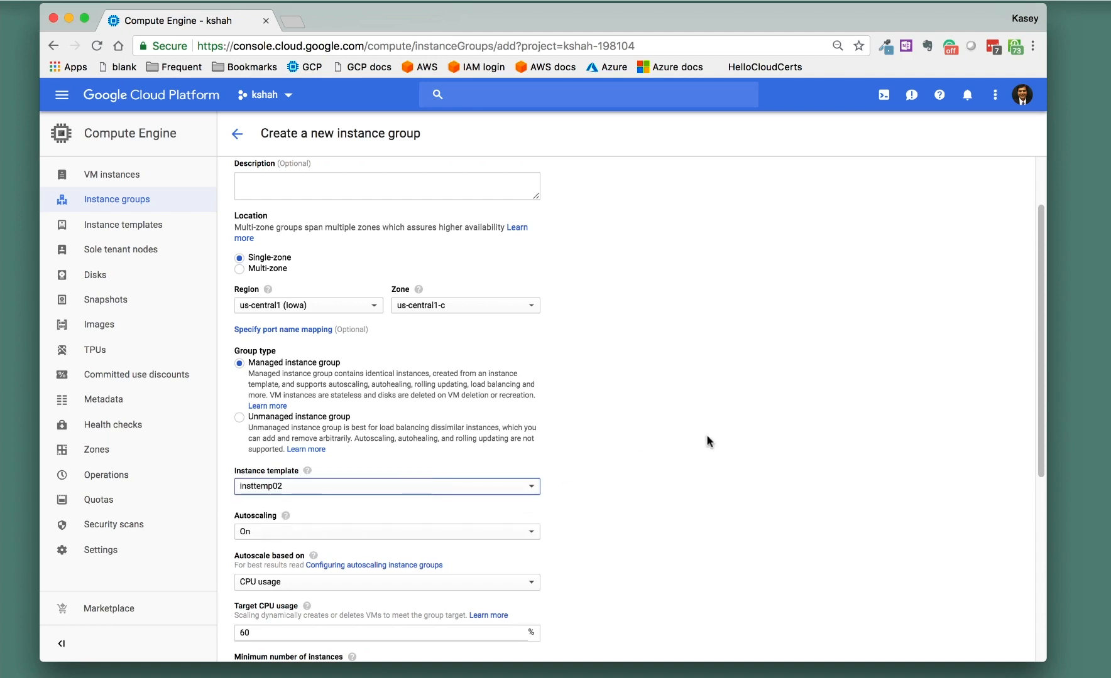
Review the instance group form and read the lab instructions on zone, group type and autoscaling, returning to the console
{"action": "scroll", "coordinate": [708, 441], "scroll_direction": "up", "scroll_amount": 3}
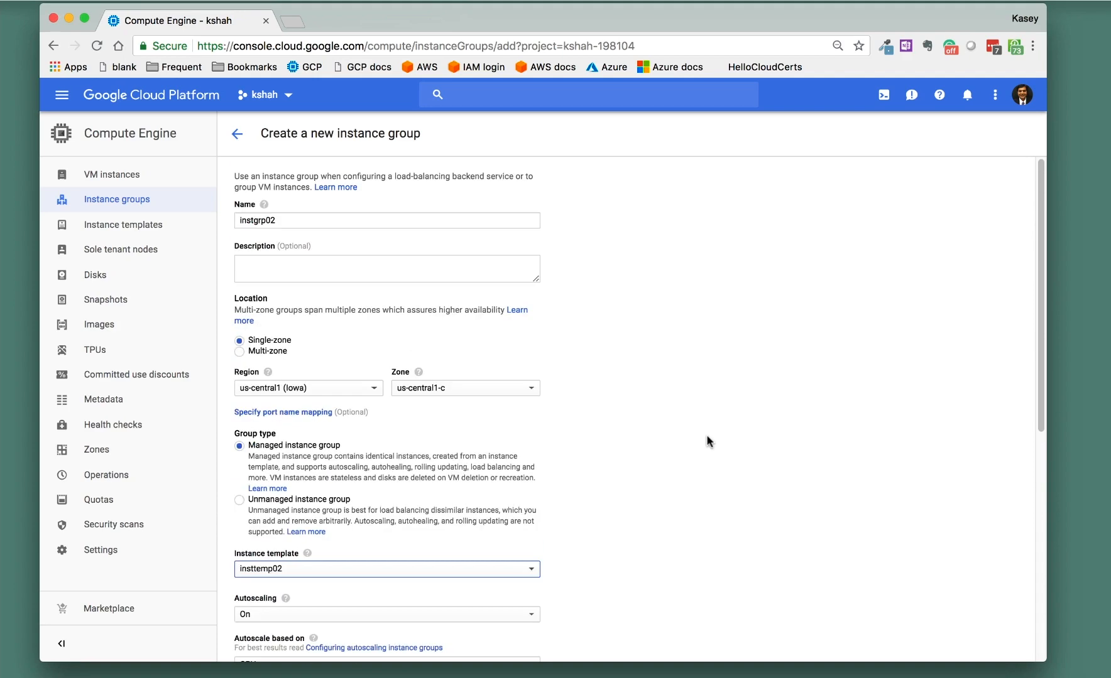
{"action": "scroll", "coordinate": [708, 442], "scroll_direction": "down", "scroll_amount": 4}
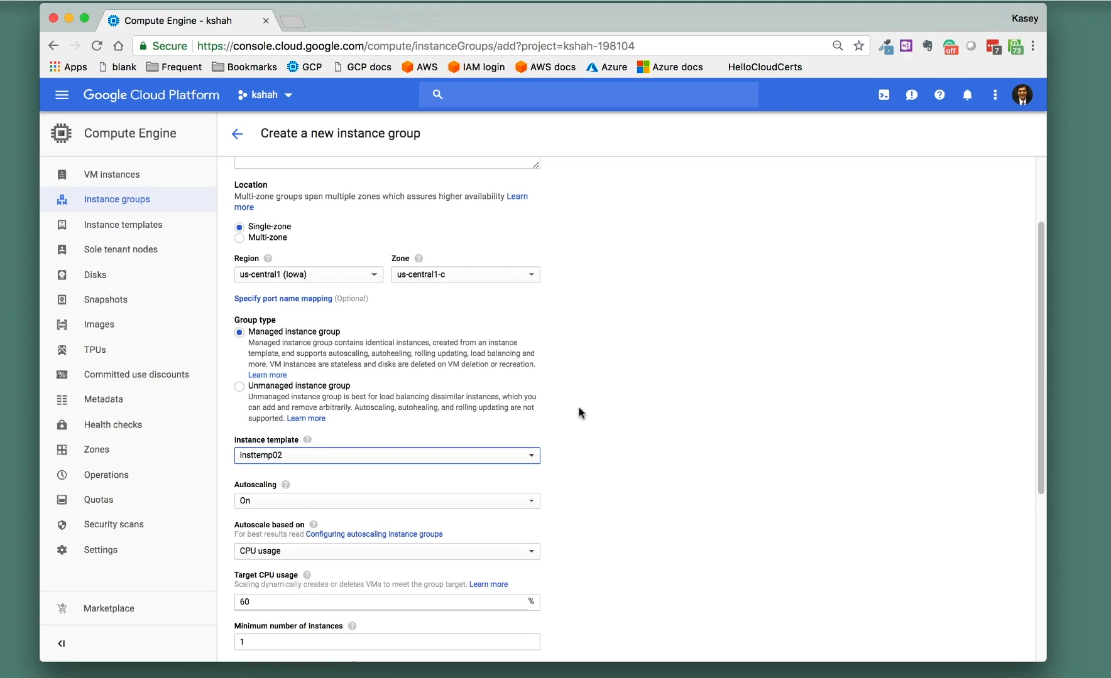
{"action": "scroll", "coordinate": [579, 412], "scroll_direction": "down", "scroll_amount": 8}
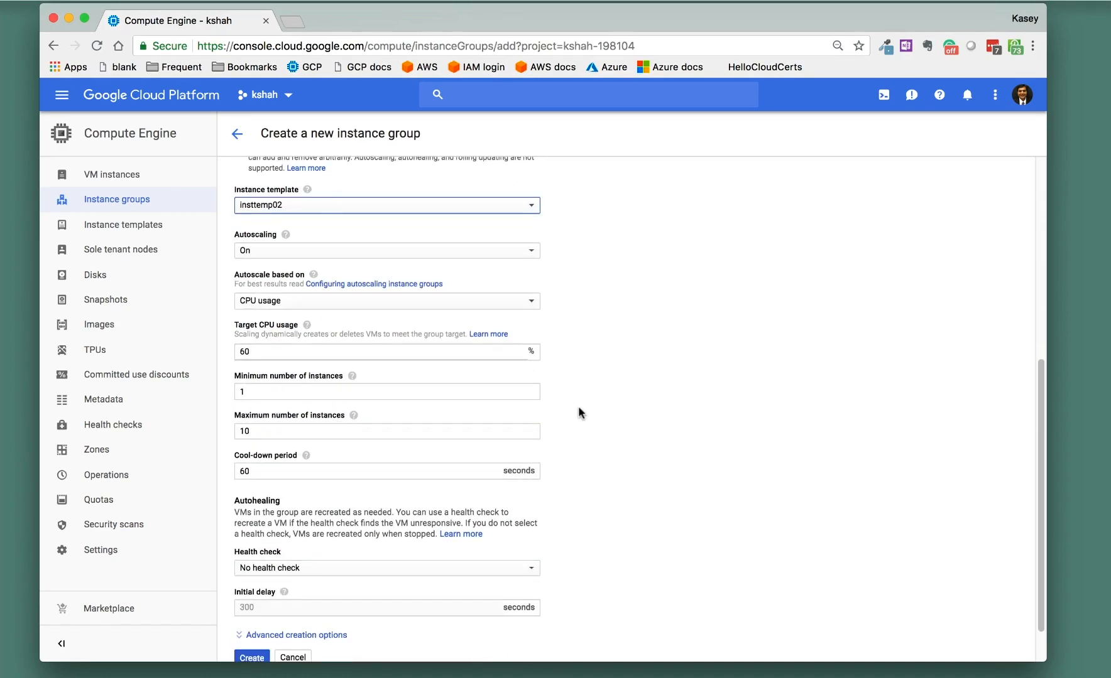
{"action": "scroll", "coordinate": [578, 412], "scroll_direction": "down", "scroll_amount": 2}
{"action": "scroll", "coordinate": [578, 412], "scroll_direction": "up", "scroll_amount": 1}
{"action": "key", "text": "ctrl+Left"}
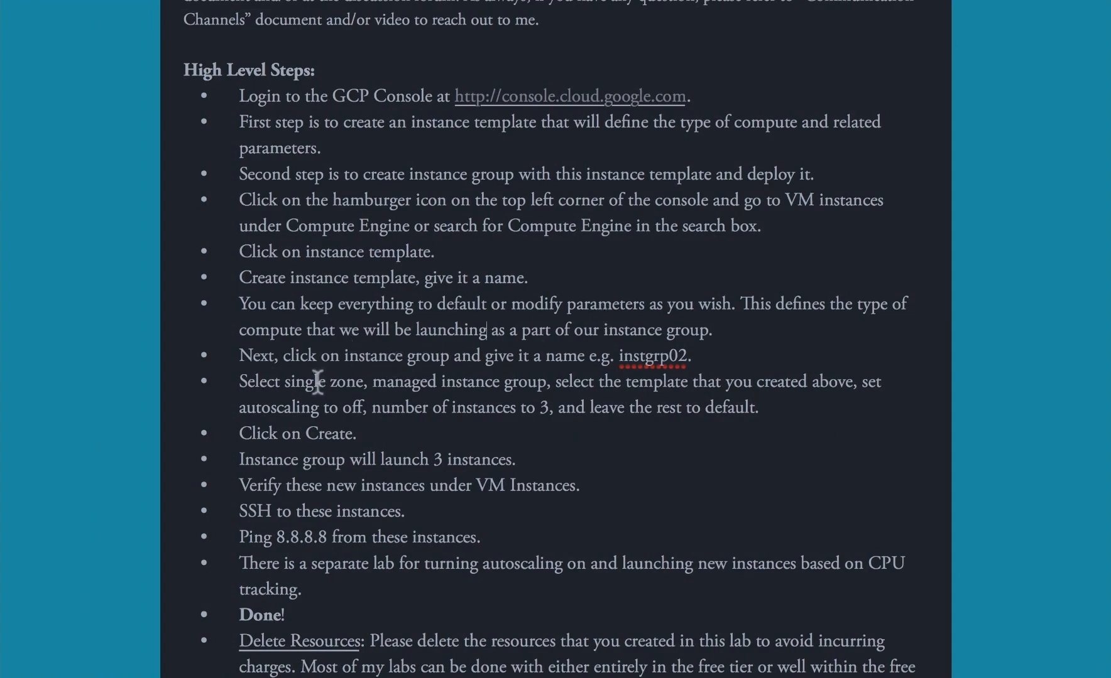
{"action": "left_click_drag", "start_coordinate": [241, 381], "coordinate": [500, 384]}
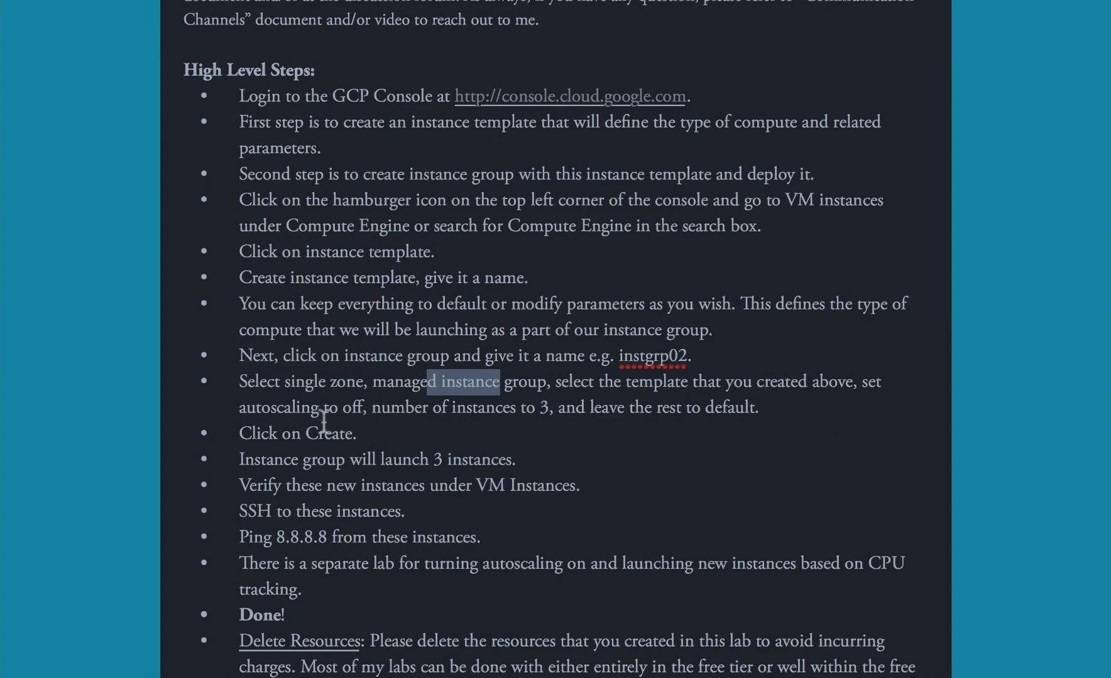
{"action": "left_click_drag", "start_coordinate": [238, 409], "coordinate": [362, 407]}
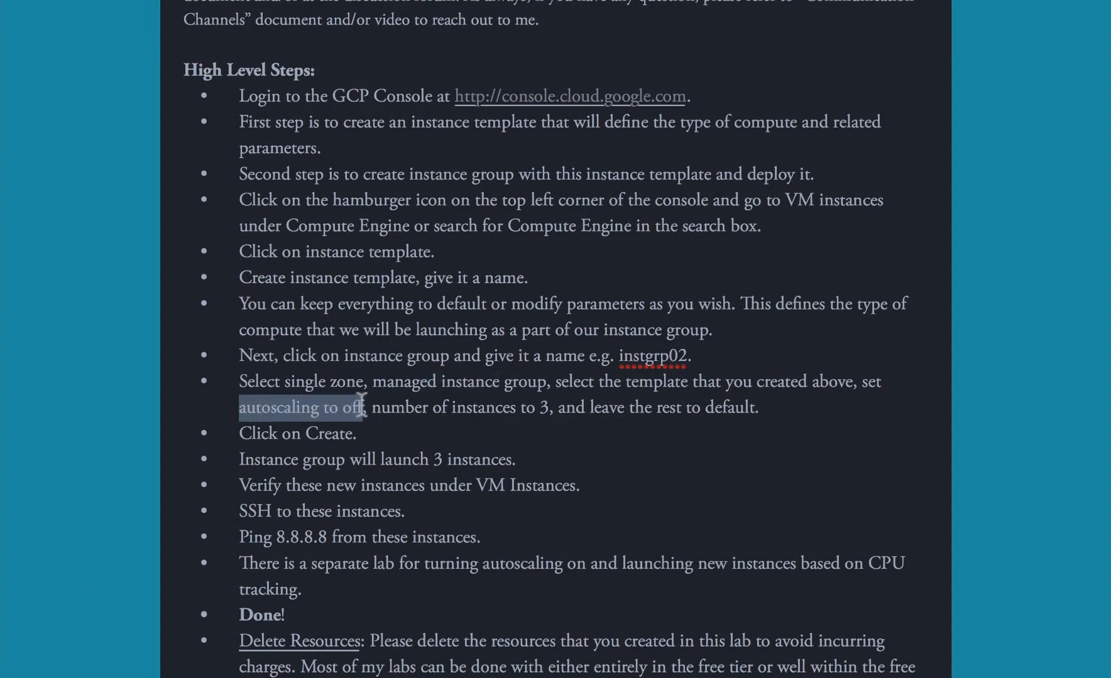
{"action": "key", "text": "ctrl+Right"}
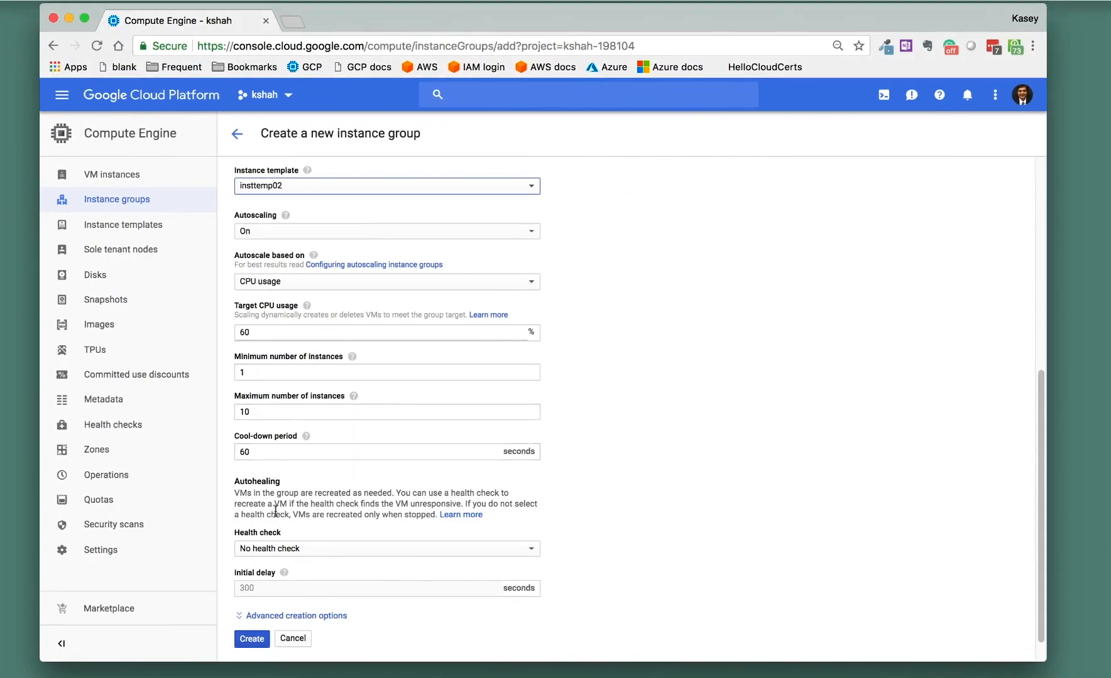
Turn autoscaling off for the instance group and set the number of instances to 3
{"action": "scroll", "coordinate": [287, 445], "scroll_direction": "down", "scroll_amount": 1}
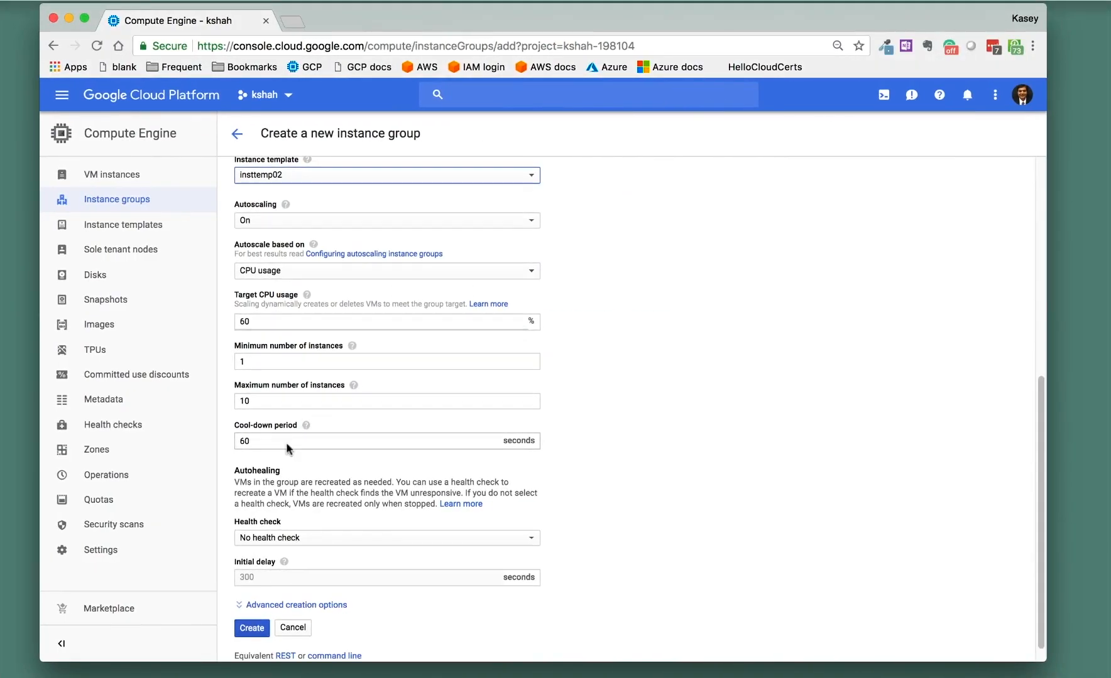
{"action": "scroll", "coordinate": [299, 279], "scroll_direction": "up", "scroll_amount": 2}
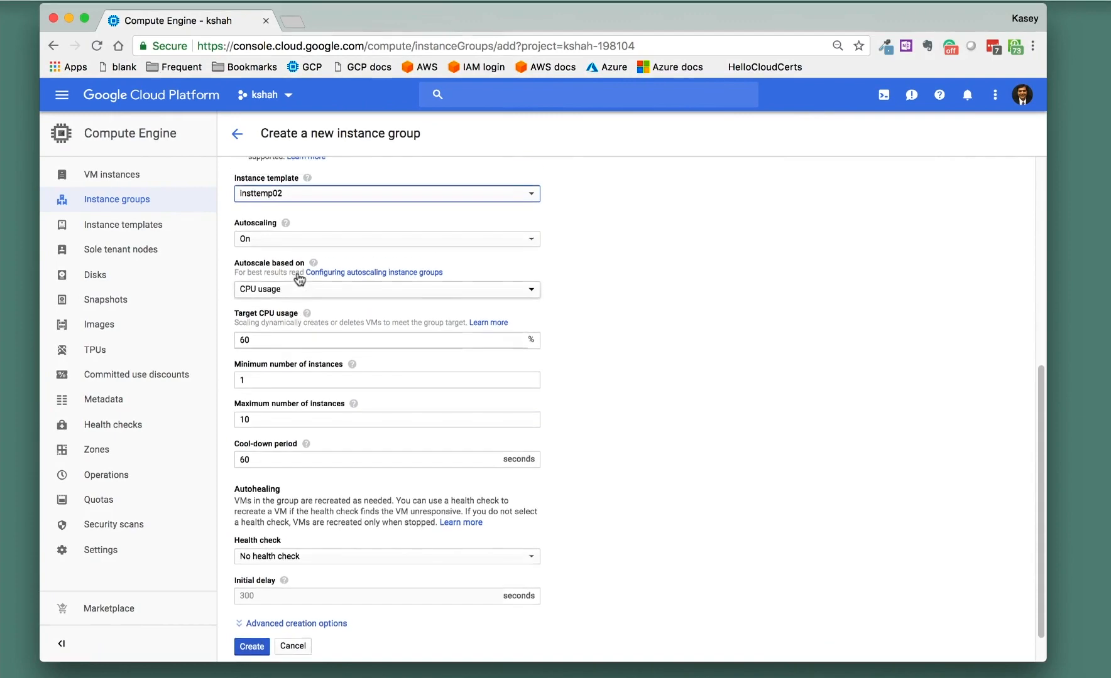
{"action": "left_click", "coordinate": [297, 277]}
{"action": "left_click", "coordinate": [293, 258]}
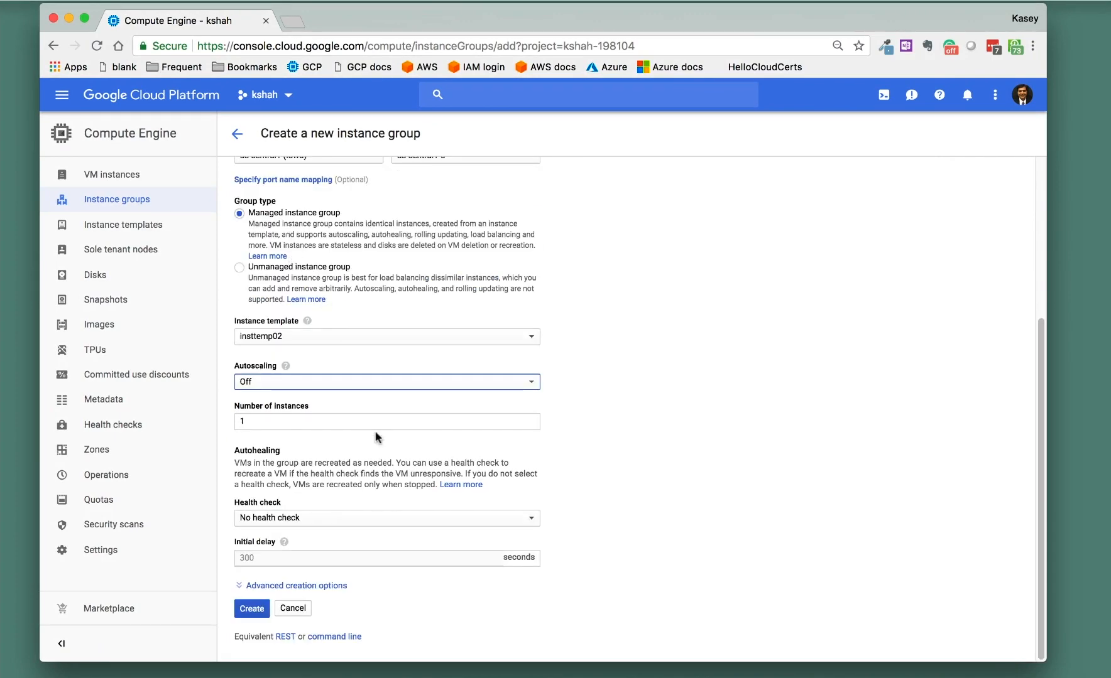
{"action": "left_click", "coordinate": [271, 422]}
{"action": "key", "text": "BackSpace"}
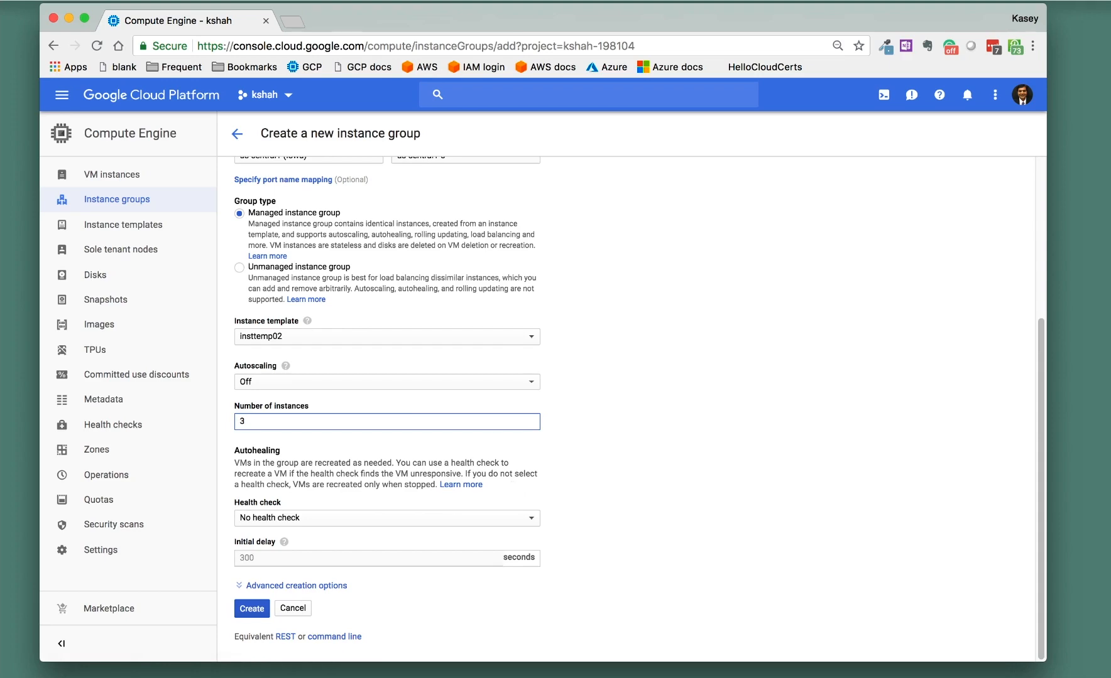
Check the instance count against the lab instructions and review the autohealing settings in the instance group form
{"action": "key", "text": "ctrl+Left"}
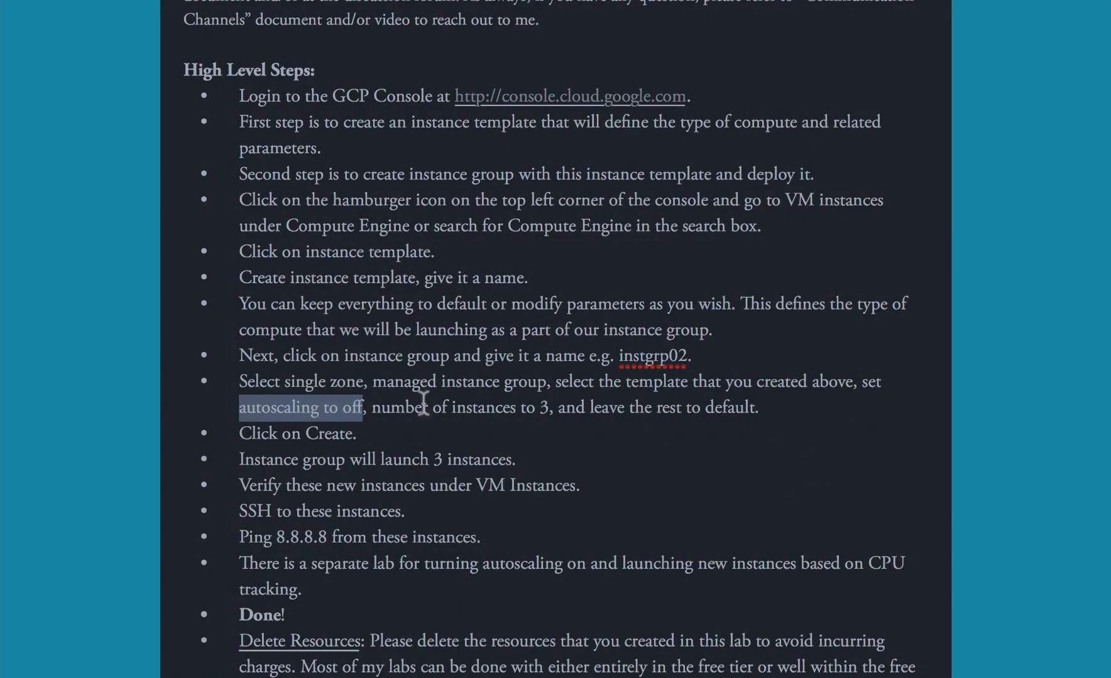
{"action": "left_click_drag", "start_coordinate": [526, 412], "coordinate": [558, 410]}
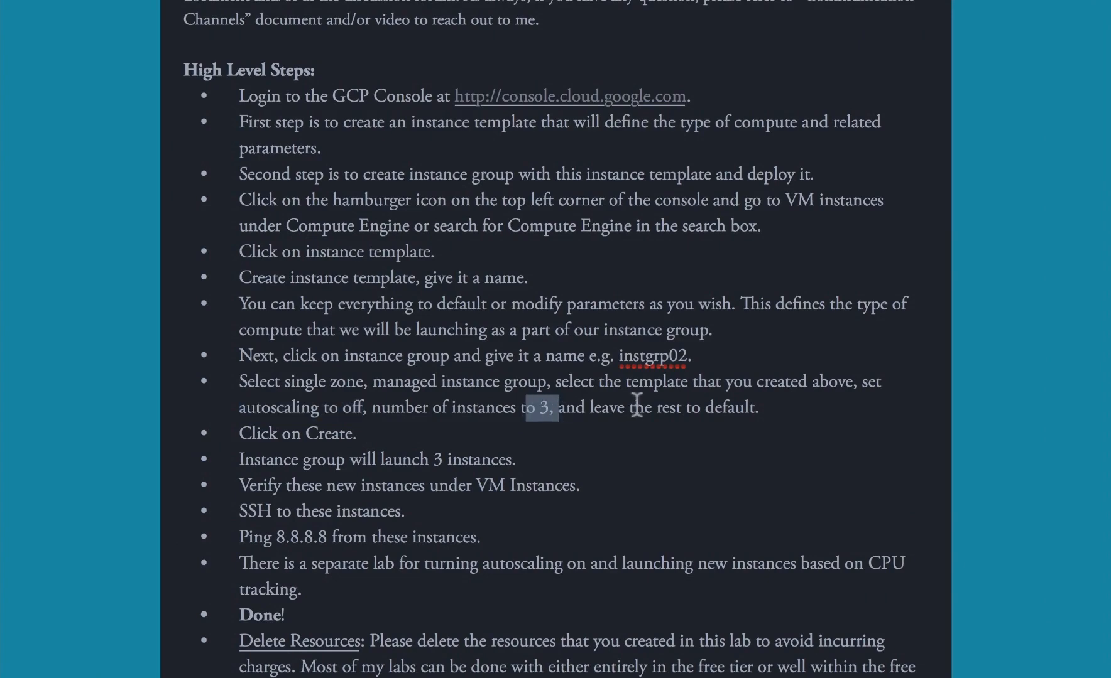
{"action": "key", "text": "ctrl+Right"}
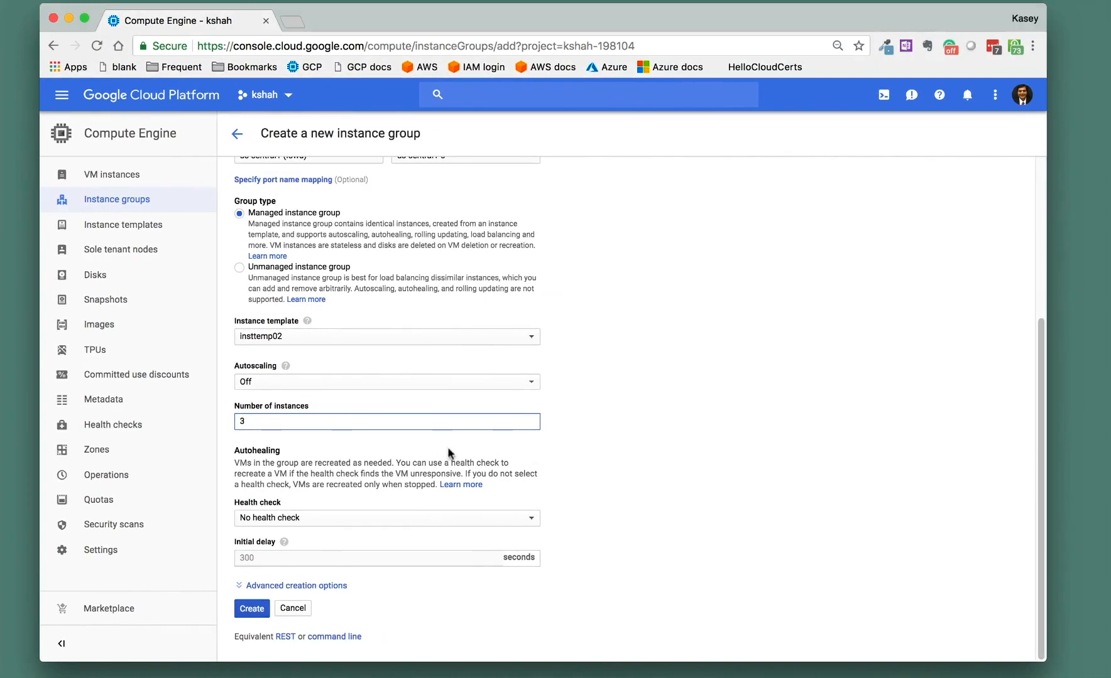
{"action": "left_click_drag", "start_coordinate": [233, 447], "coordinate": [290, 483]}
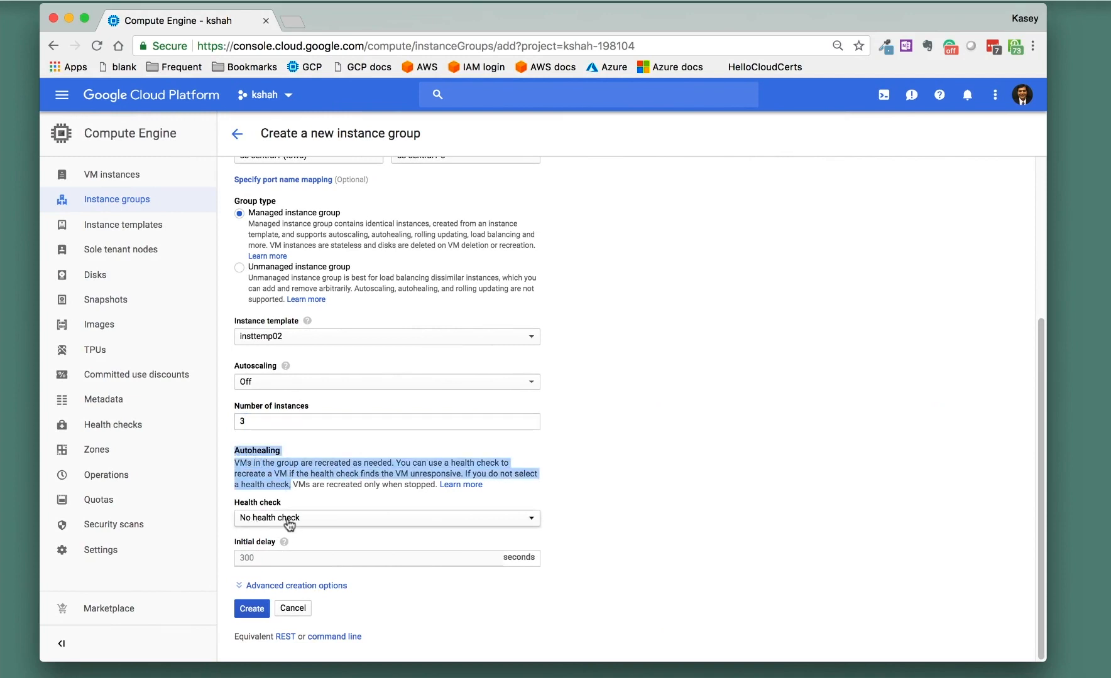
{"action": "left_click", "coordinate": [577, 487]}
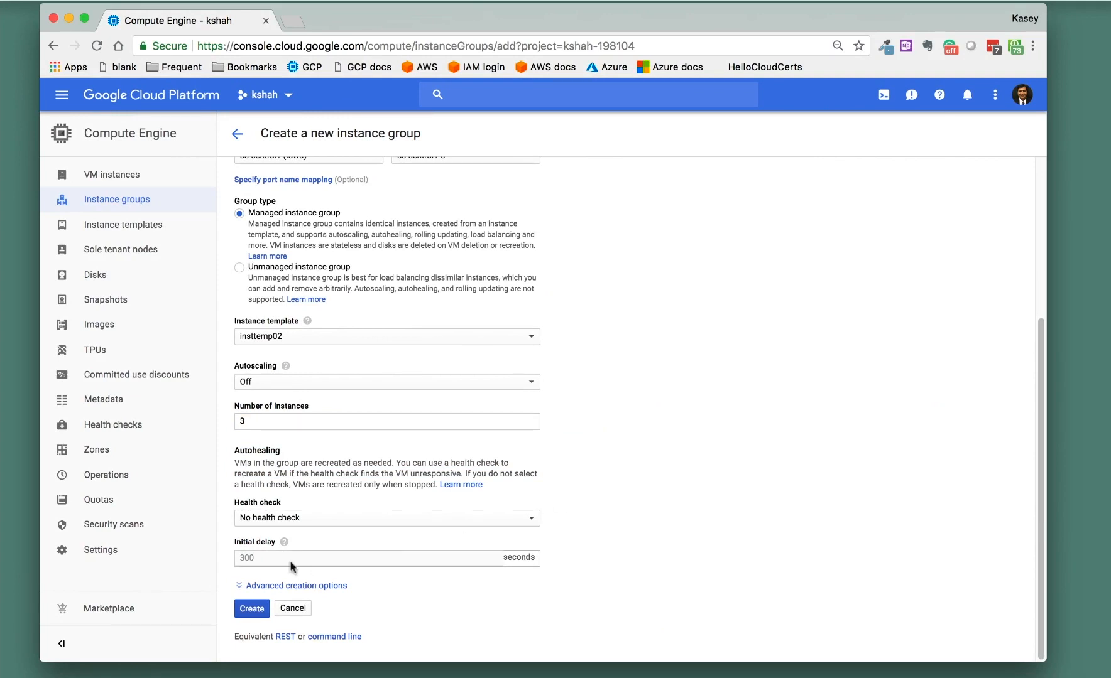
Review the instgrp02 settings from name to autohealing and create the managed instance group
{"action": "scroll", "coordinate": [370, 485], "scroll_direction": "up", "scroll_amount": 4}
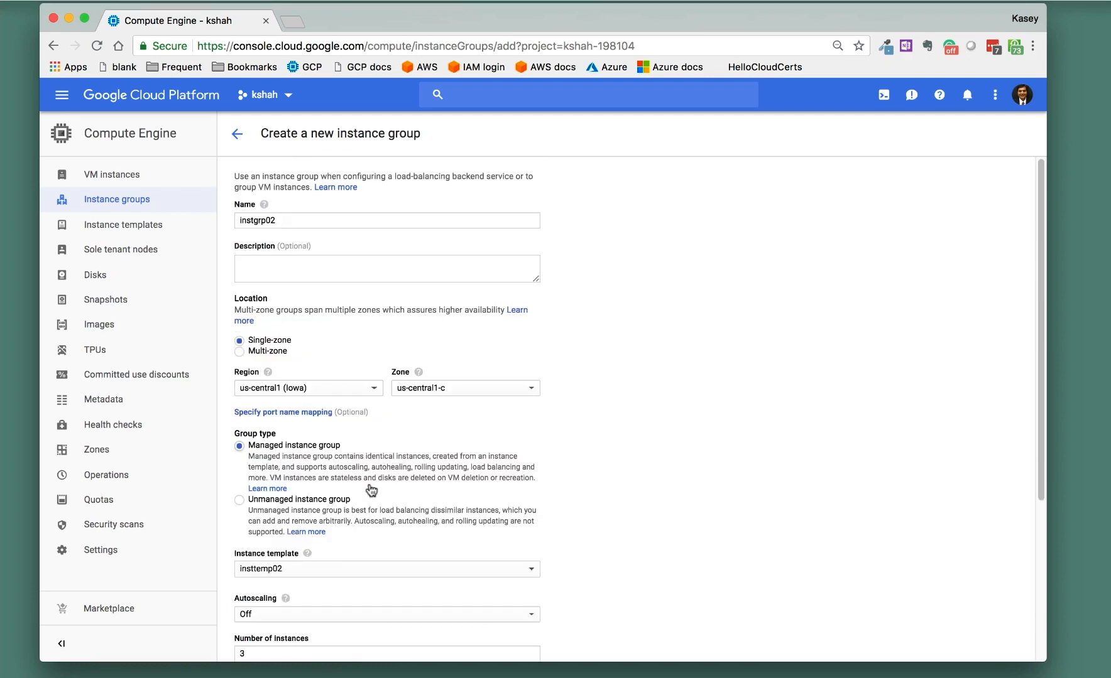
{"action": "scroll", "coordinate": [372, 490], "scroll_direction": "down", "scroll_amount": 4}
{"action": "left_click", "coordinate": [250, 603]}
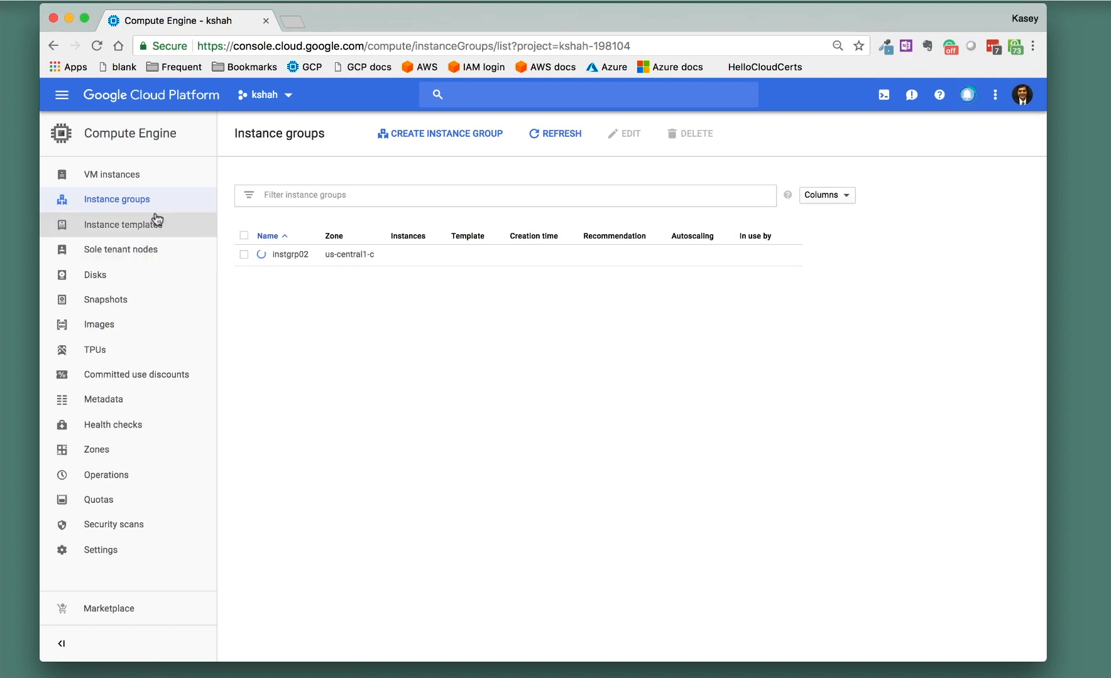
From the VM instances list, open an SSH session to instgrp02-x7x3 and ping 8.8.8.8 from it
{"action": "left_click", "coordinate": [134, 178]}
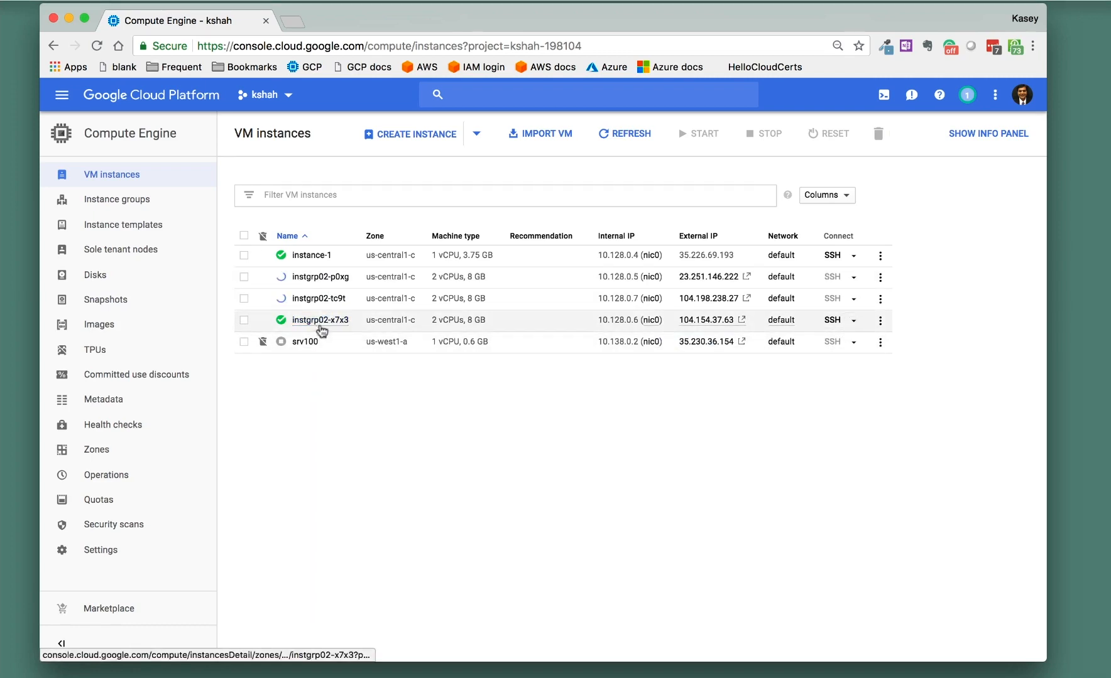
{"action": "left_click", "coordinate": [833, 321]}
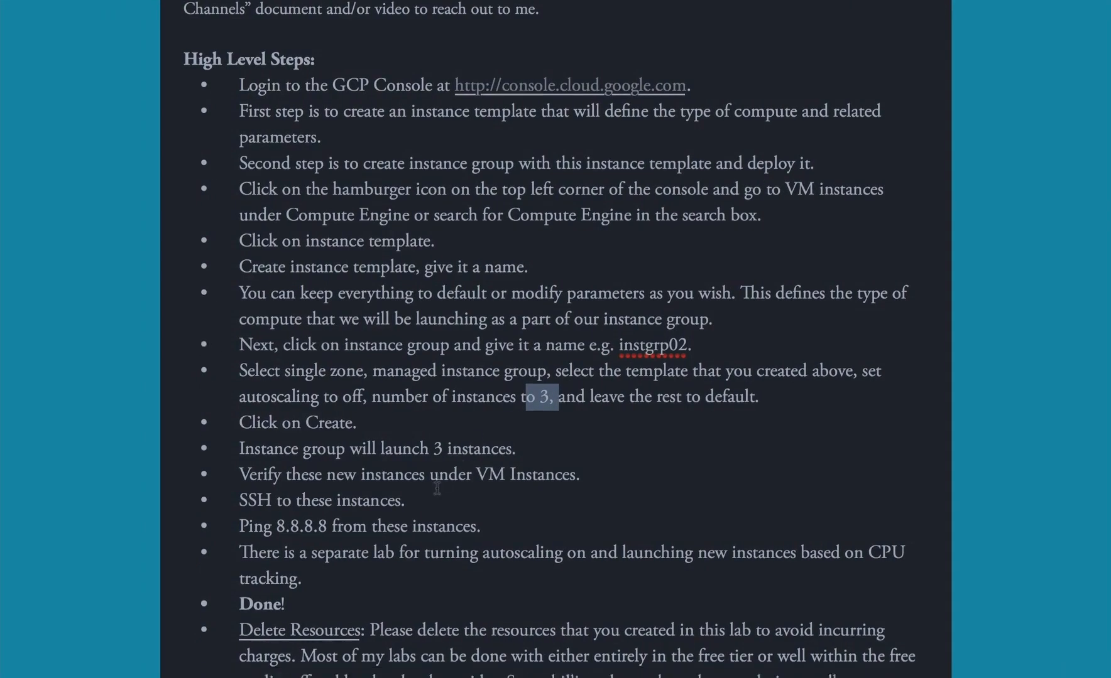
{"action": "scroll", "coordinate": [366, 502], "scroll_direction": "down", "scroll_amount": 3}
{"action": "left_click_drag", "start_coordinate": [238, 450], "coordinate": [327, 450]}
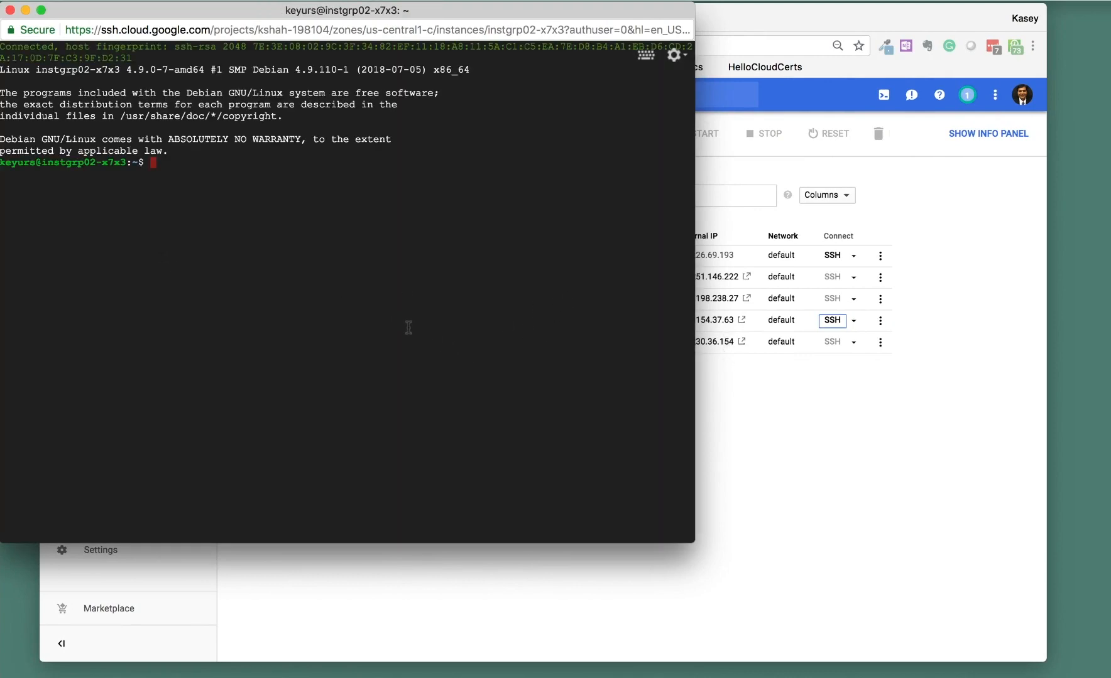
{"action": "type", "text": "ping 8.8.8.8"}
{"action": "key", "text": "Return"}
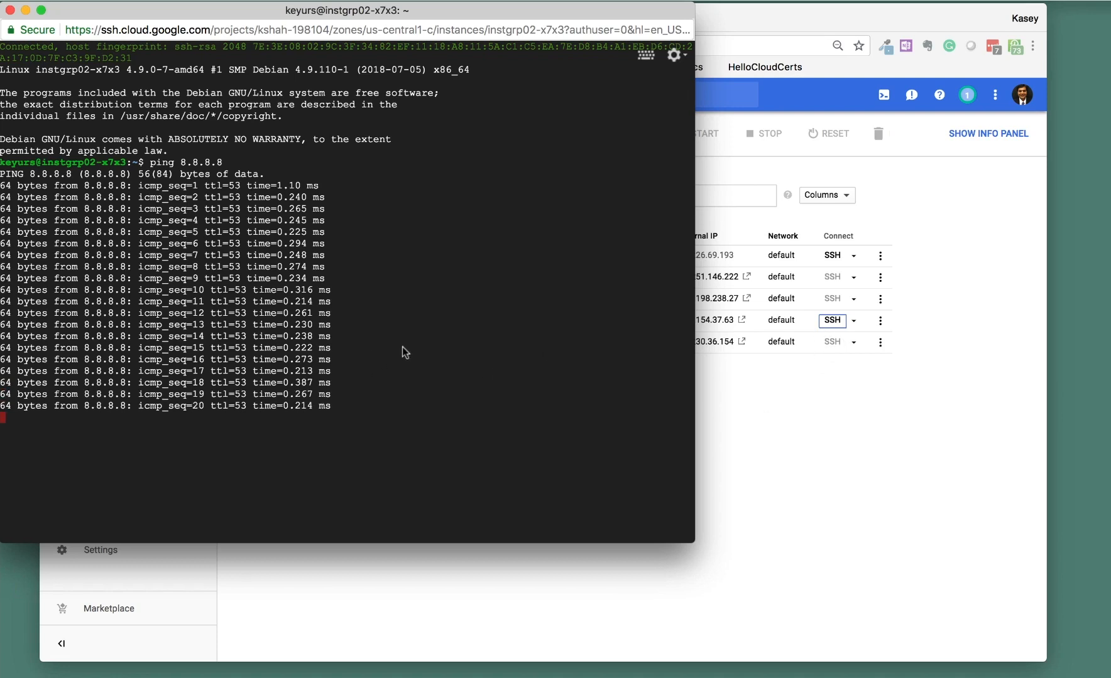
Refresh the VM instances list and open SSH sessions to instgrp02-tc9t and instgrp02-p0xg
{"action": "left_click", "coordinate": [842, 491]}
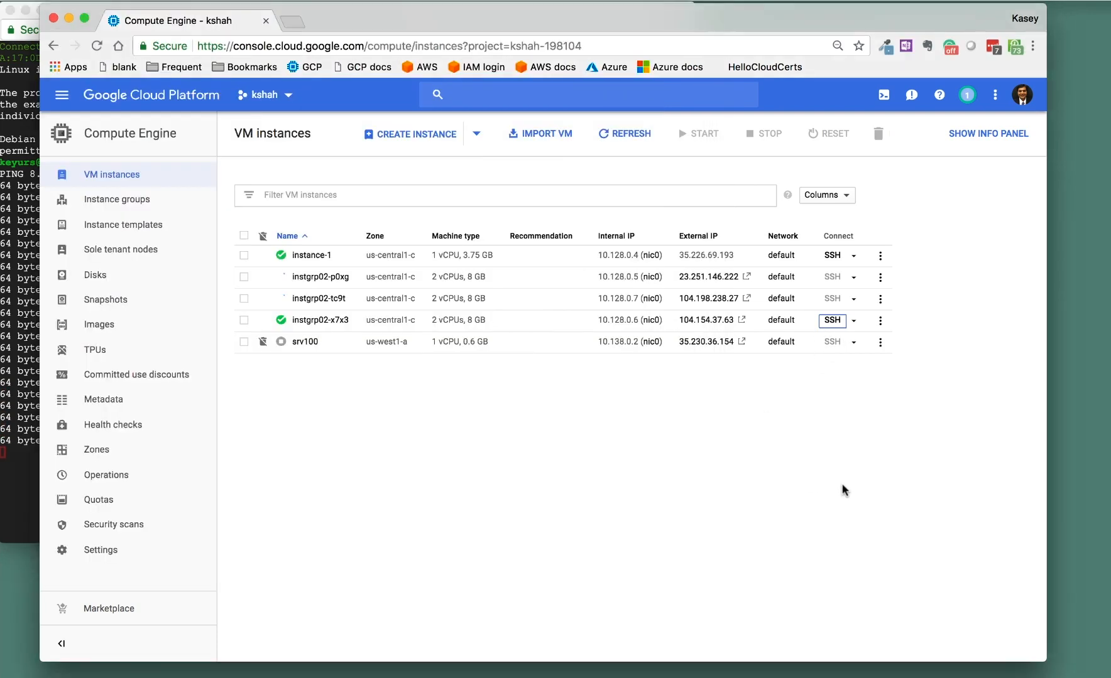
{"action": "left_click", "coordinate": [618, 134]}
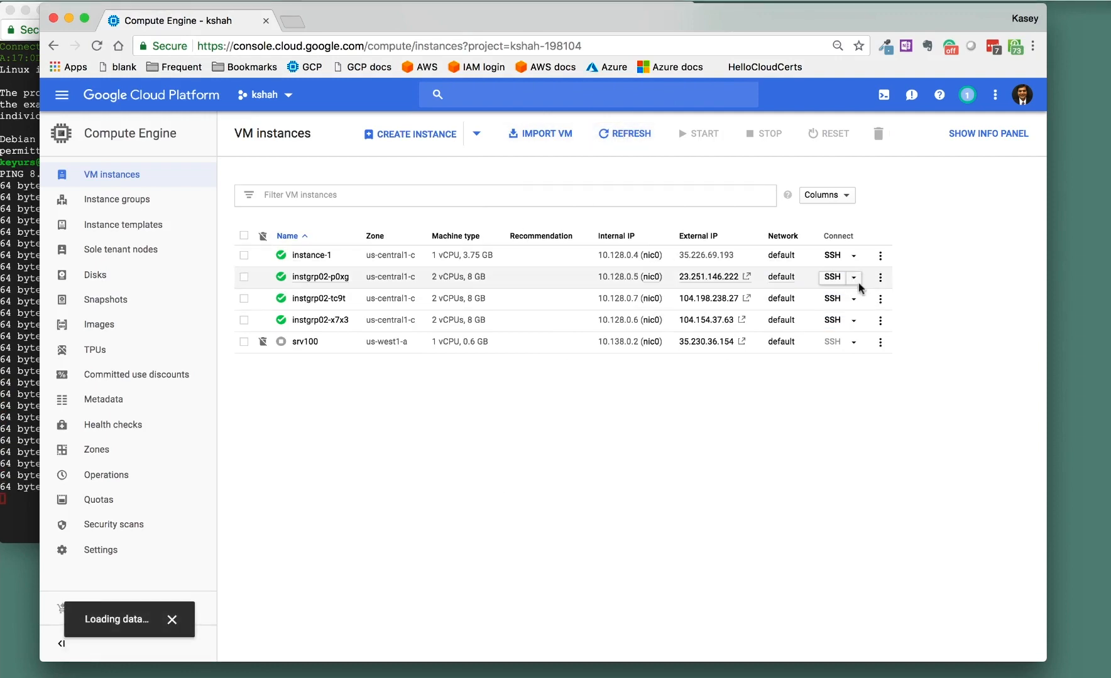
{"action": "left_click", "coordinate": [833, 299]}
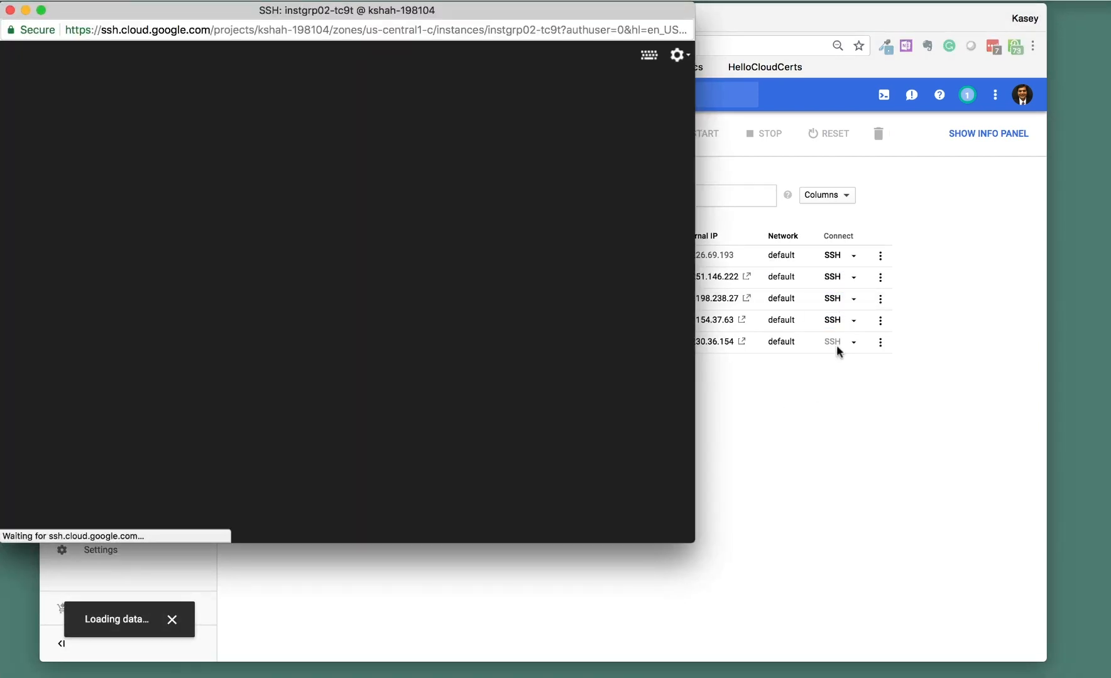
{"action": "left_click", "coordinate": [835, 281]}
{"action": "left_click", "coordinate": [832, 279]}
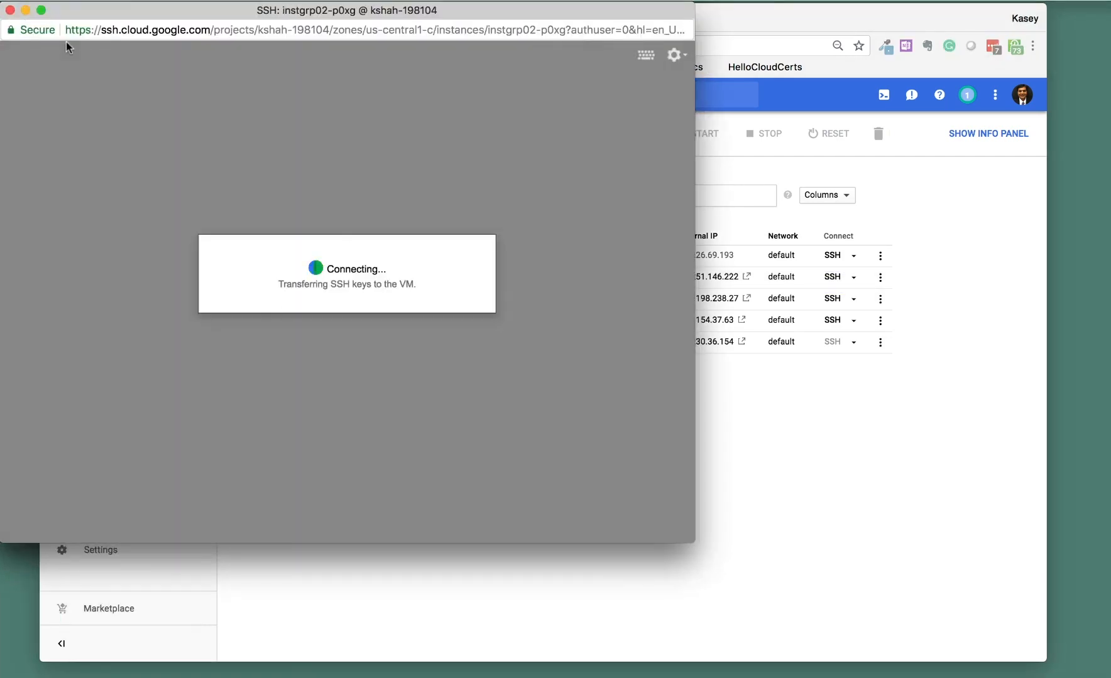
Cycle through the browser windows and offset the instgrp02-tc9t and instgrp02-p0xg SSH windows so each can be reached
{"action": "key", "text": "super+grave"}
{"action": "key", "text": "super+grave"}
{"action": "key", "text": "super+grave"}
{"action": "key", "text": "super+grave"}
{"action": "key", "text": "super+grave"}
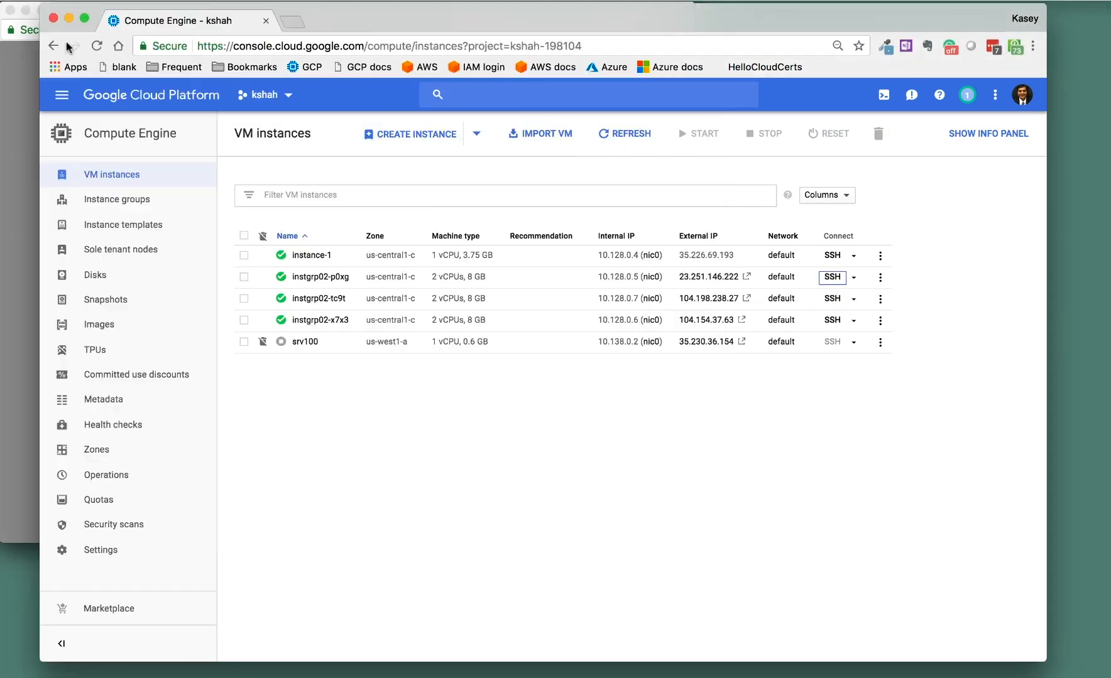
{"action": "key", "text": "super+grave"}
{"action": "left_click_drag", "start_coordinate": [79, 46], "coordinate": [84, 74]}
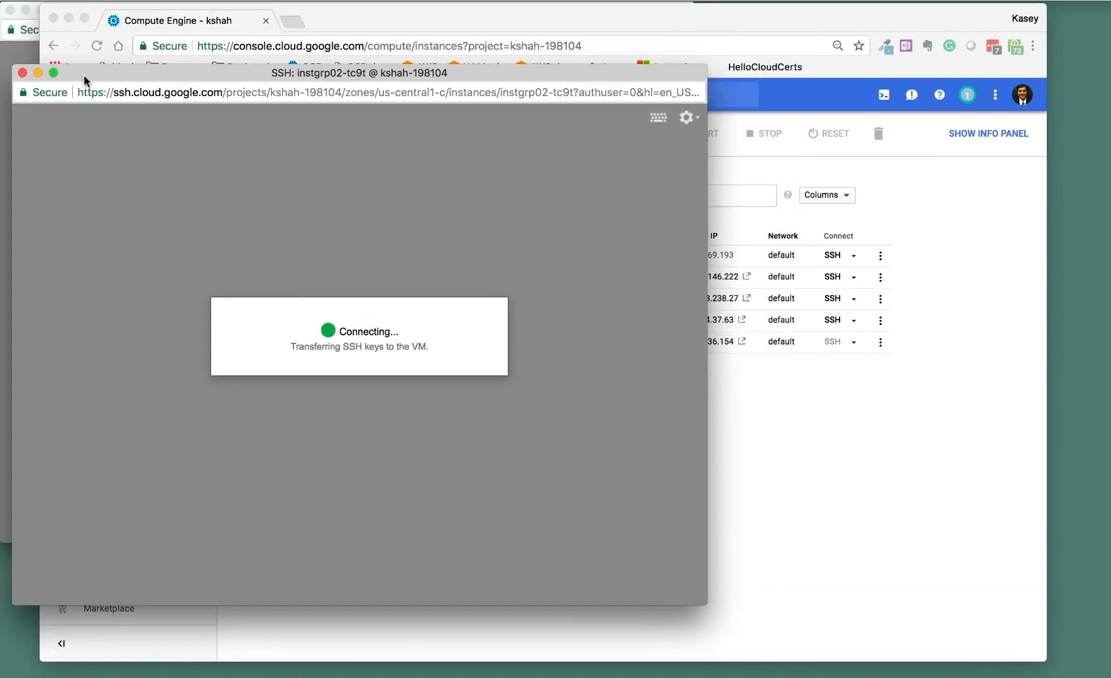
{"action": "key", "text": "super+grave"}
{"action": "key", "text": "super+grave"}
{"action": "left_click_drag", "start_coordinate": [96, 9], "coordinate": [184, 57]}
Ping 8.8.8.8 from the instgrp02-p0xg session and from the instgrp02-tc9t session
{"action": "type", "text": "ping 8.8.8."}
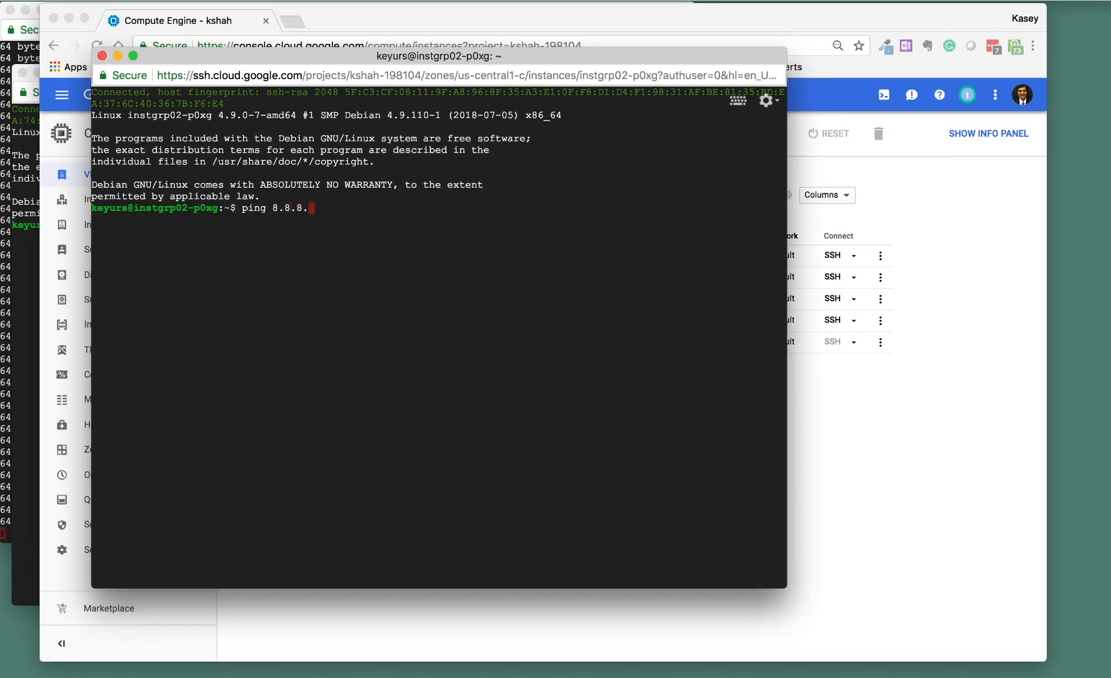
{"action": "type", "text": "8"}
{"action": "key", "text": "Return"}
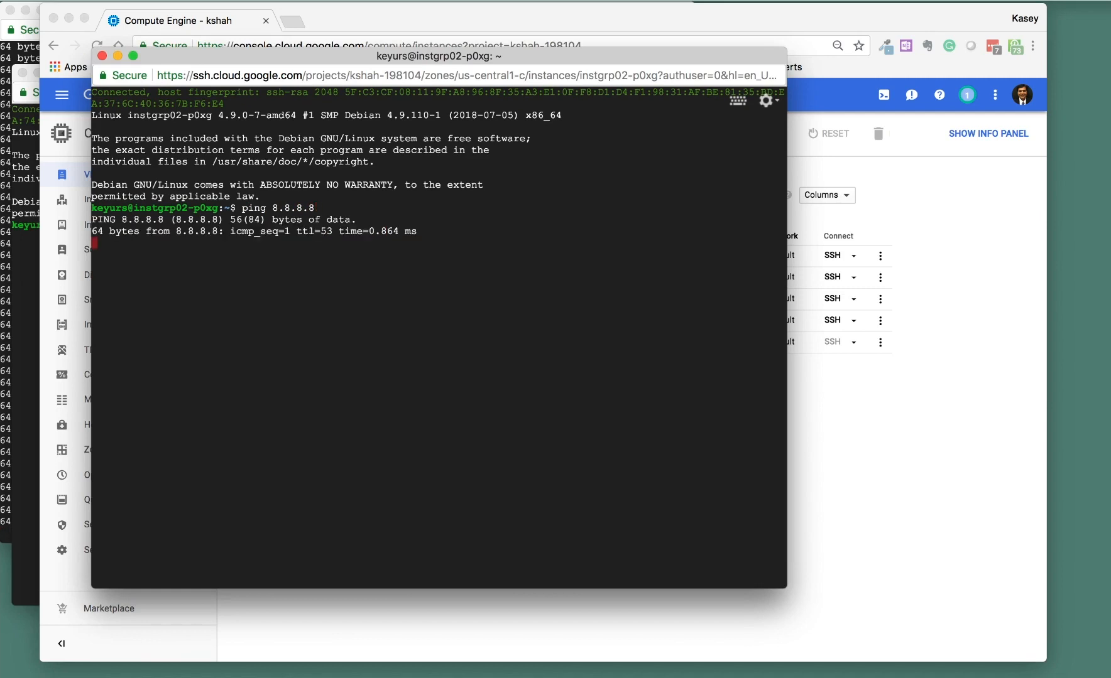
{"action": "left_click", "coordinate": [20, 200]}
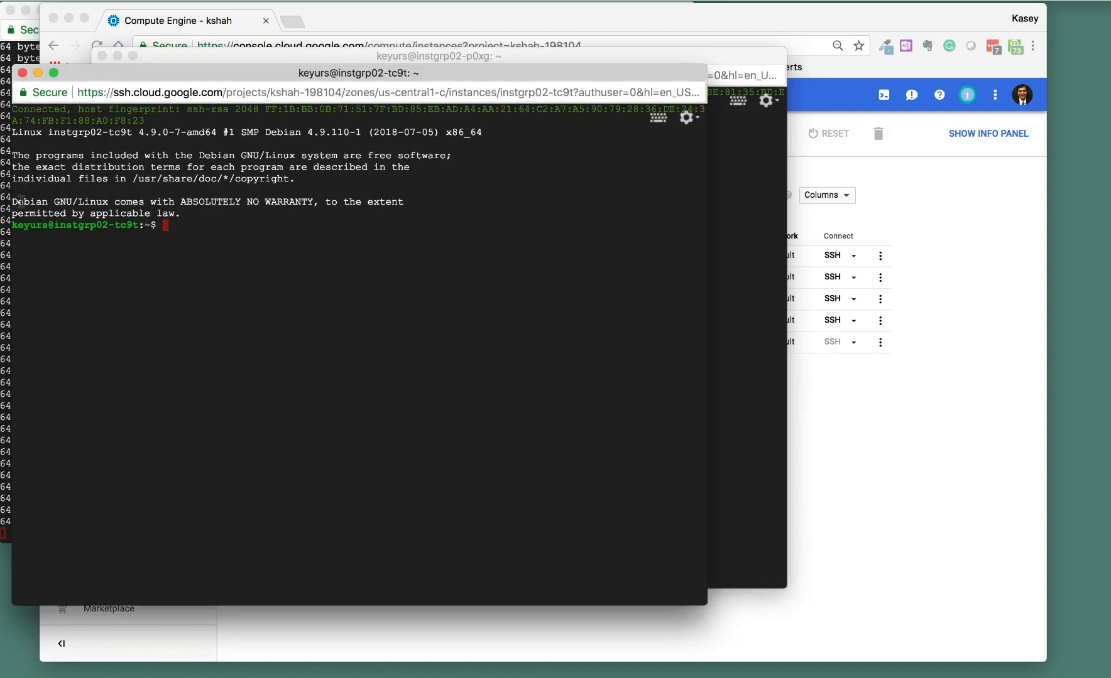
{"action": "type", "text": "ping 8.8.8.8"}
{"action": "key", "text": "Return"}
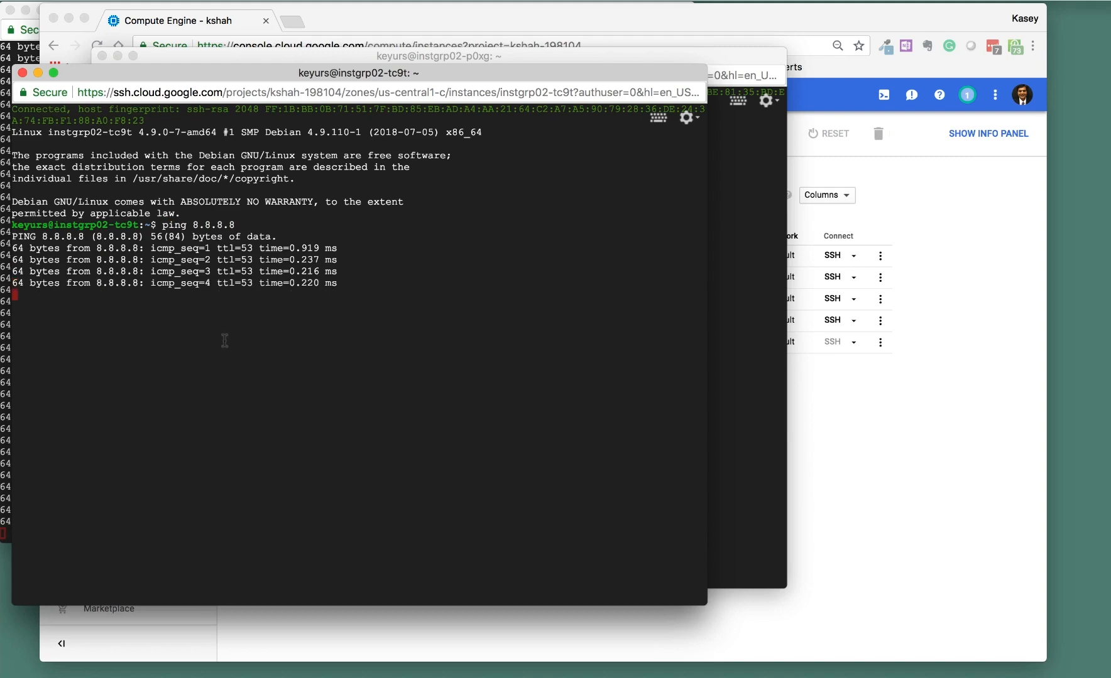
In the console window, check the actions available for template insttemp02 and open instance group instgrp02
{"action": "left_click", "coordinate": [859, 483]}
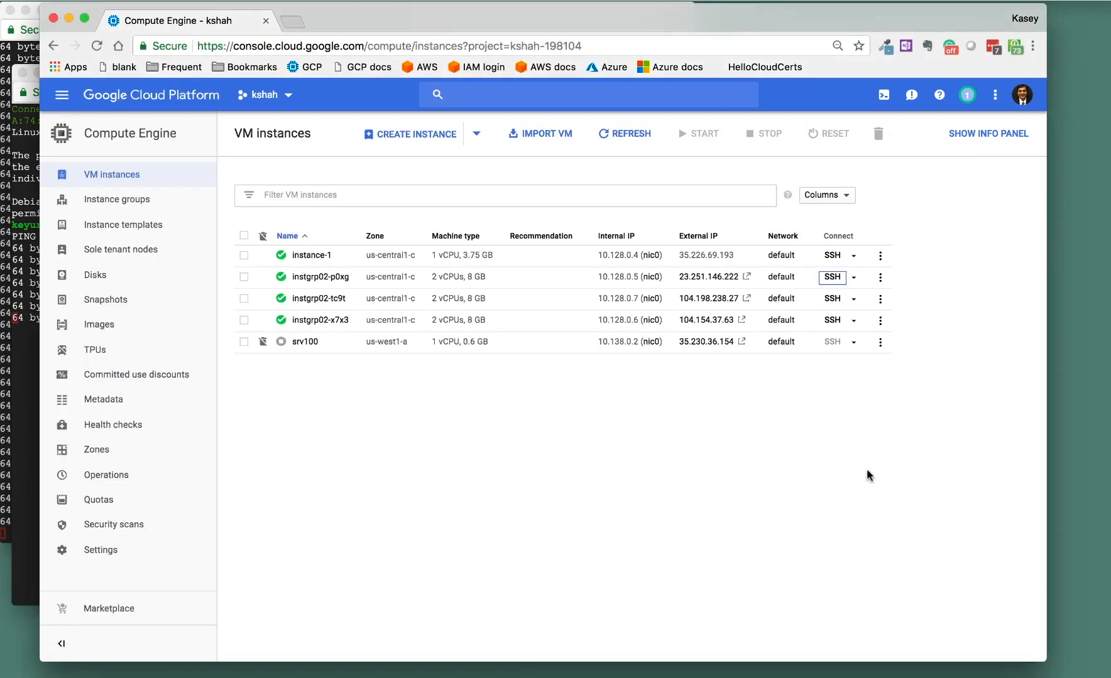
{"action": "left_click", "coordinate": [117, 224]}
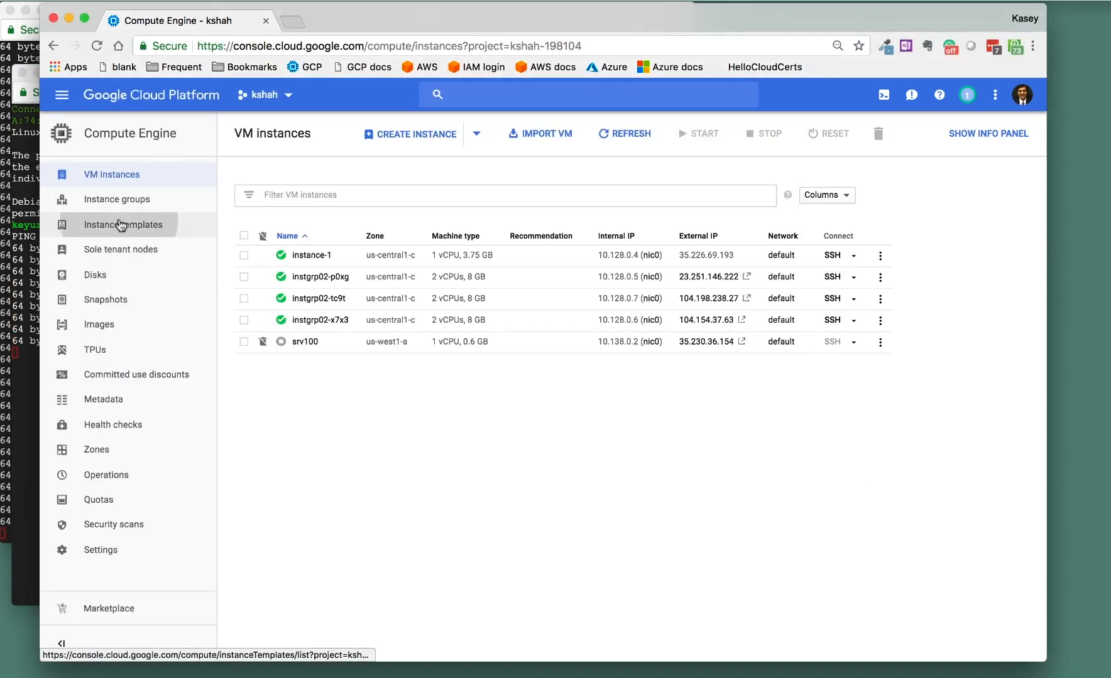
{"action": "left_click", "coordinate": [833, 255]}
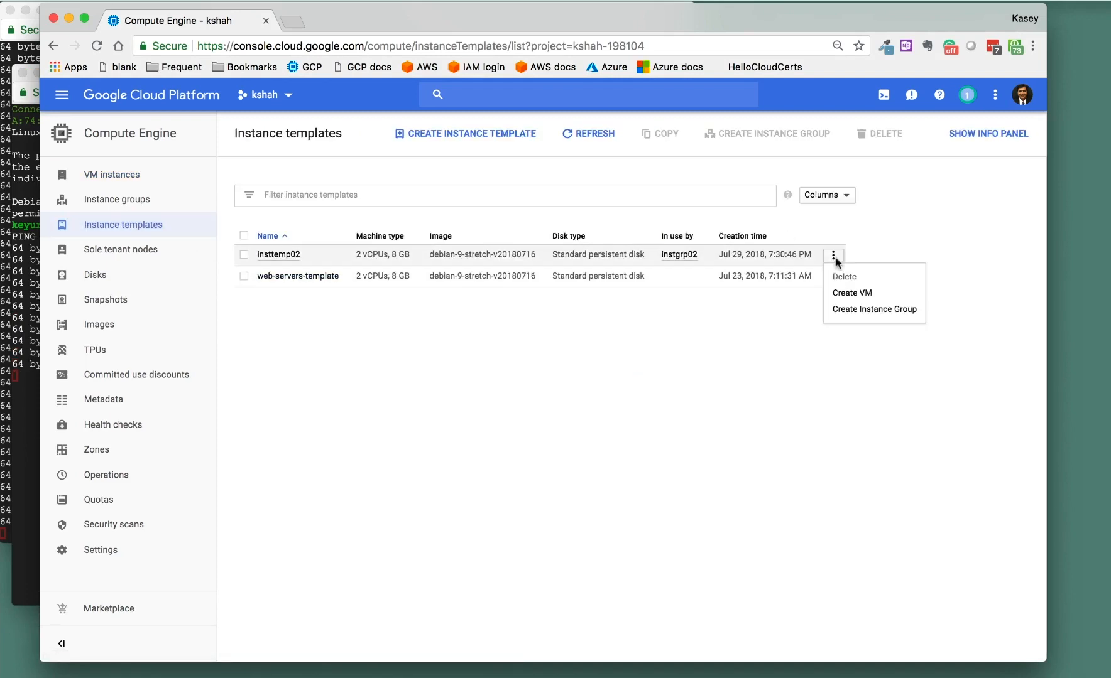
{"action": "left_click", "coordinate": [252, 325]}
{"action": "left_click", "coordinate": [116, 199]}
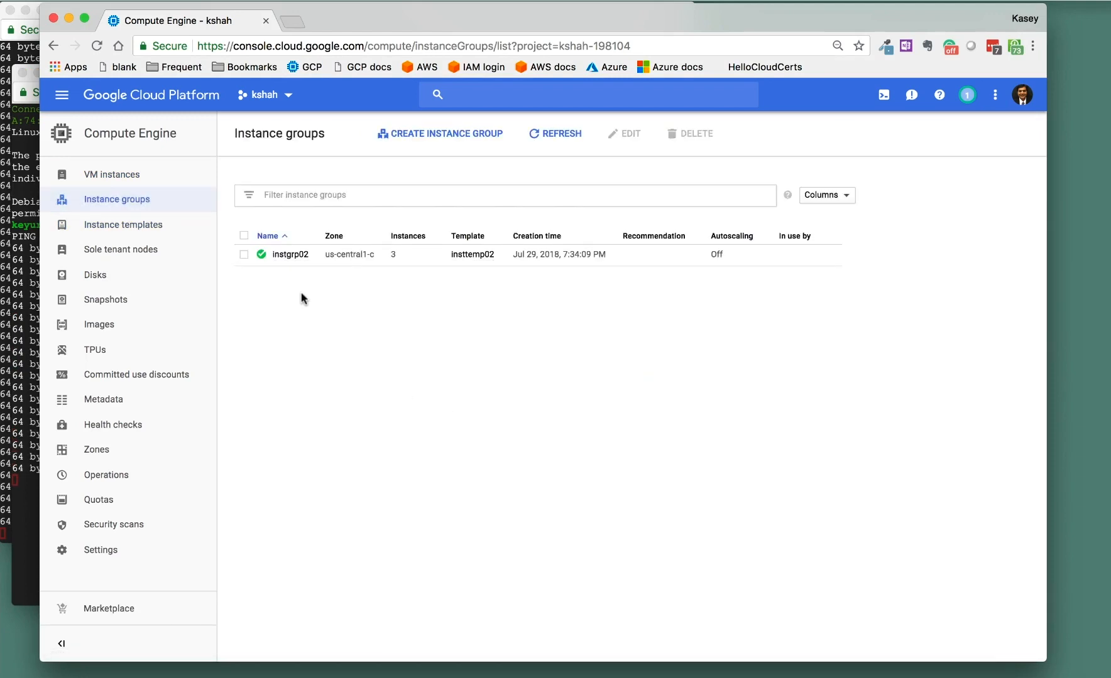
{"action": "left_click", "coordinate": [289, 254]}
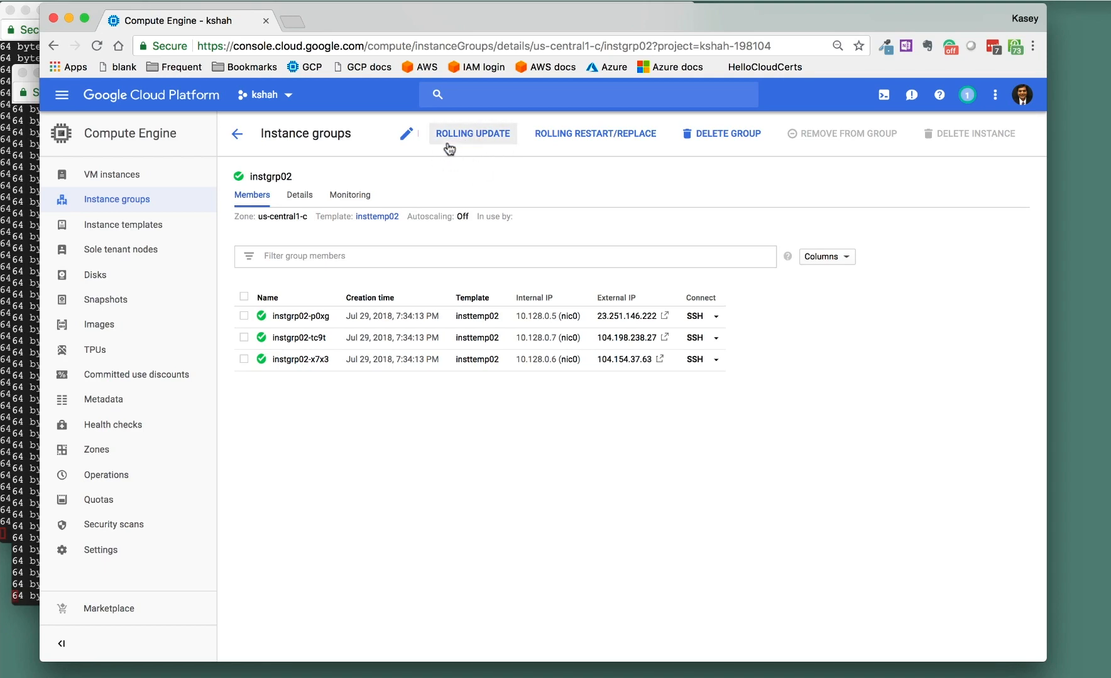
{"action": "key", "text": "ctrl+2"}
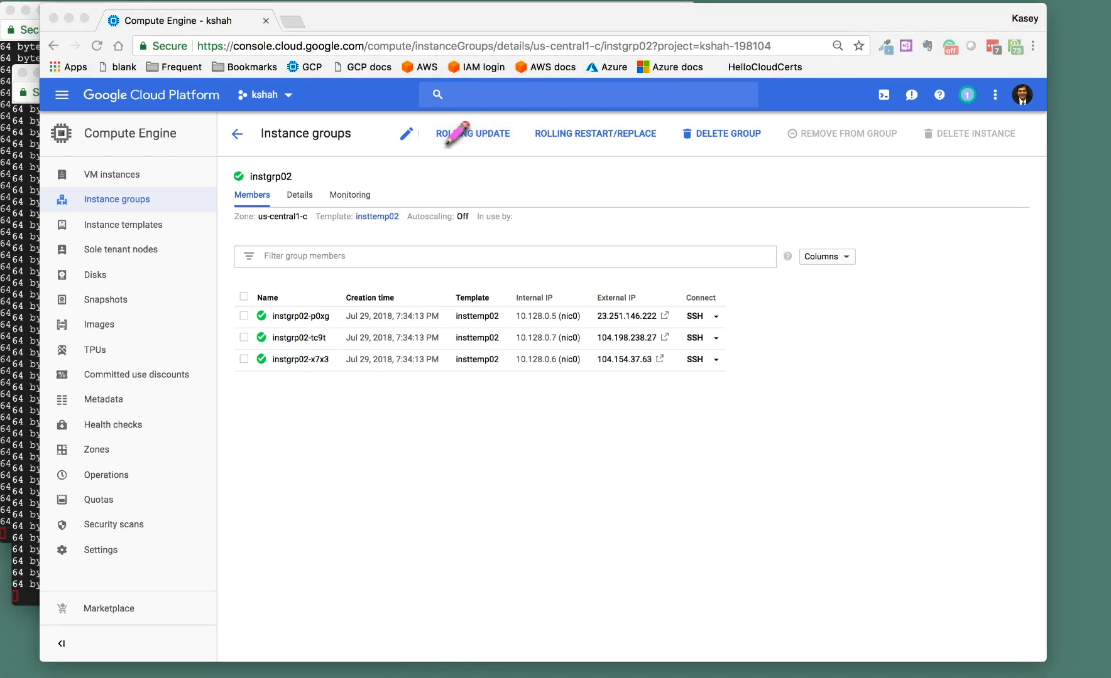
{"action": "mouse_move", "coordinate": [481, 121]}
{"action": "left_mouse_down"}
{"action": "mouse_move", "coordinate": [418, 125]}
{"action": "mouse_move", "coordinate": [446, 163]}
{"action": "mouse_move", "coordinate": [532, 139]}
{"action": "mouse_move", "coordinate": [466, 108]}
{"action": "left_mouse_up"}
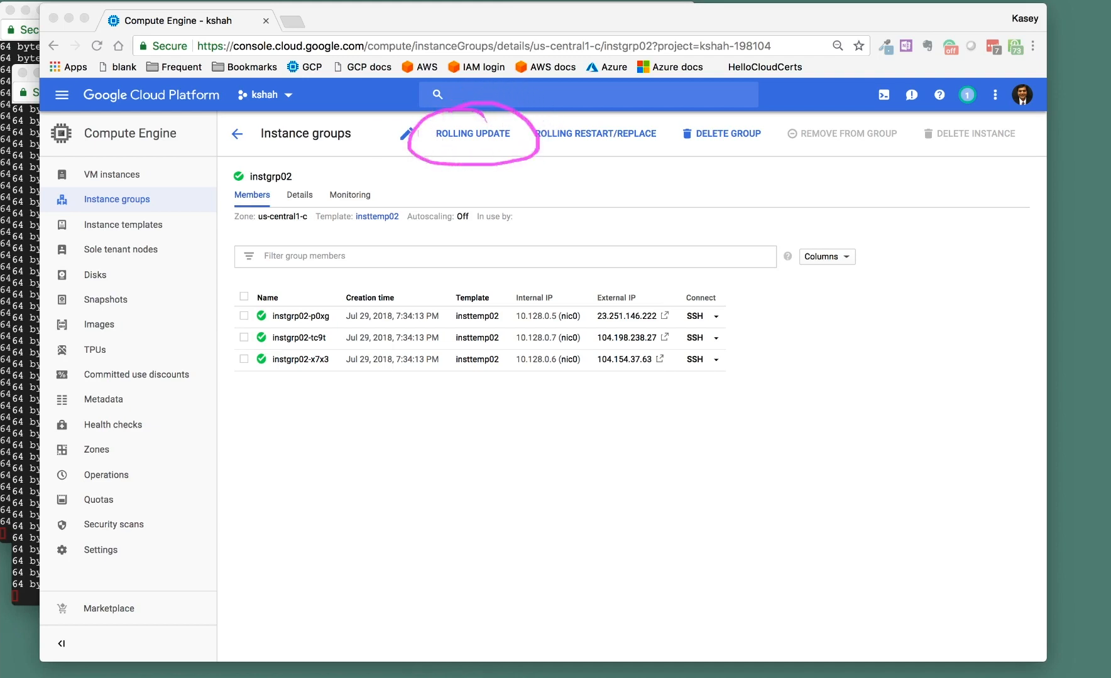
{"action": "left_click_drag", "start_coordinate": [345, 384], "coordinate": [339, 433]}
{"action": "mouse_move", "coordinate": [322, 415]}
{"action": "left_mouse_down"}
{"action": "mouse_move", "coordinate": [340, 434]}
{"action": "mouse_move", "coordinate": [355, 420]}
{"action": "left_mouse_up"}
{"action": "mouse_move", "coordinate": [367, 408]}
{"action": "left_mouse_down"}
{"action": "mouse_move", "coordinate": [384, 418]}
{"action": "mouse_move", "coordinate": [371, 443]}
{"action": "left_mouse_up"}
{"action": "mouse_move", "coordinate": [403, 405]}
{"action": "left_mouse_down"}
{"action": "mouse_move", "coordinate": [405, 430]}
{"action": "mouse_move", "coordinate": [421, 427]}
{"action": "left_mouse_up"}
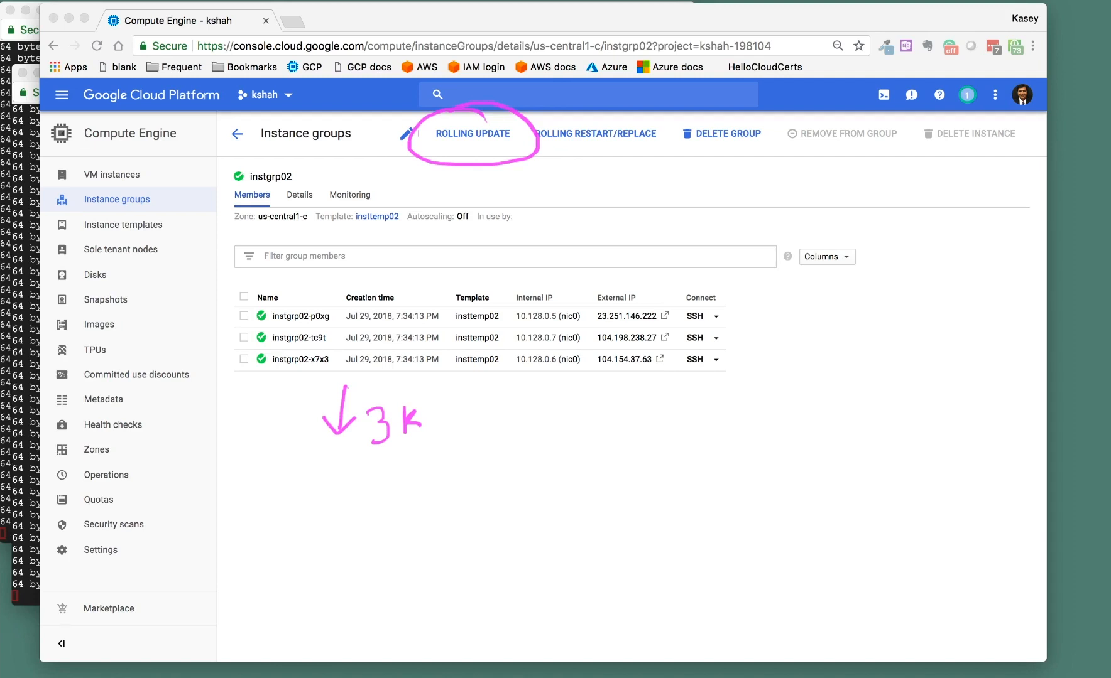
{"action": "mouse_move", "coordinate": [610, 115]}
{"action": "left_mouse_down"}
{"action": "mouse_move", "coordinate": [528, 141]}
{"action": "mouse_move", "coordinate": [651, 158]}
{"action": "mouse_move", "coordinate": [612, 112]}
{"action": "left_mouse_up"}
{"action": "mouse_move", "coordinate": [739, 119]}
{"action": "left_mouse_down"}
{"action": "mouse_move", "coordinate": [676, 125]}
{"action": "mouse_move", "coordinate": [760, 137]}
{"action": "mouse_move", "coordinate": [718, 116]}
{"action": "left_mouse_up"}
{"action": "mouse_move", "coordinate": [307, 176]}
{"action": "left_mouse_down"}
{"action": "mouse_move", "coordinate": [285, 185]}
{"action": "mouse_move", "coordinate": [307, 176]}
{"action": "mouse_move", "coordinate": [381, 187]}
{"action": "mouse_move", "coordinate": [344, 167]}
{"action": "left_mouse_up"}
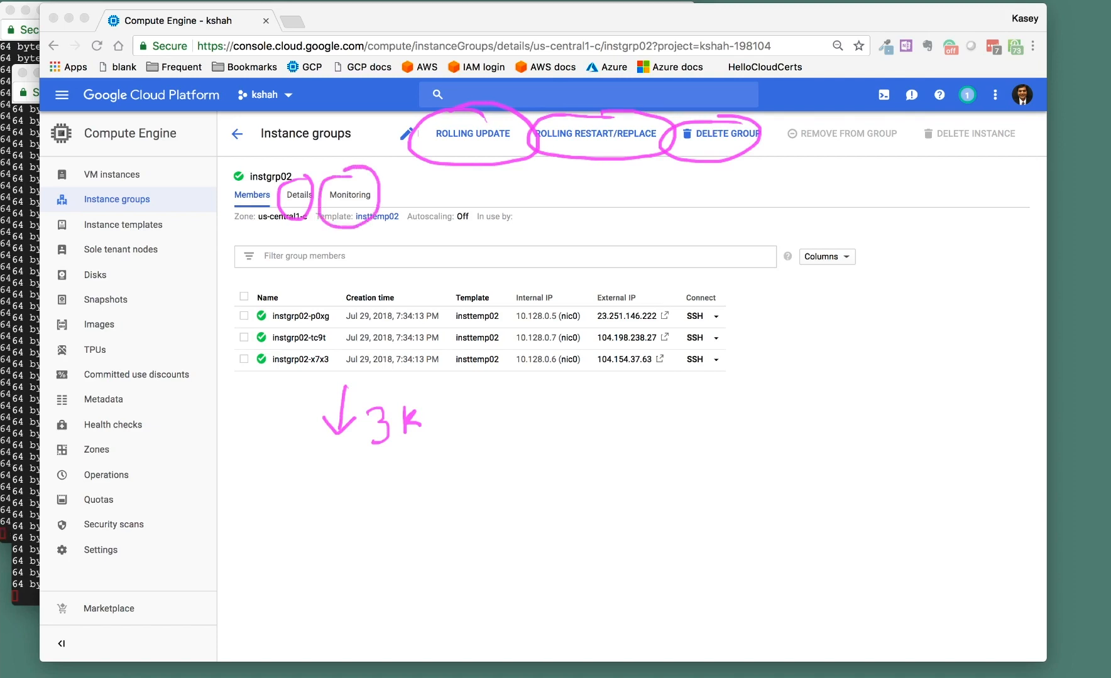
Review instgrp02's group details and the VM details of members instgrp02-p0xg and instgrp02-tc9t
{"action": "left_click", "coordinate": [300, 197]}
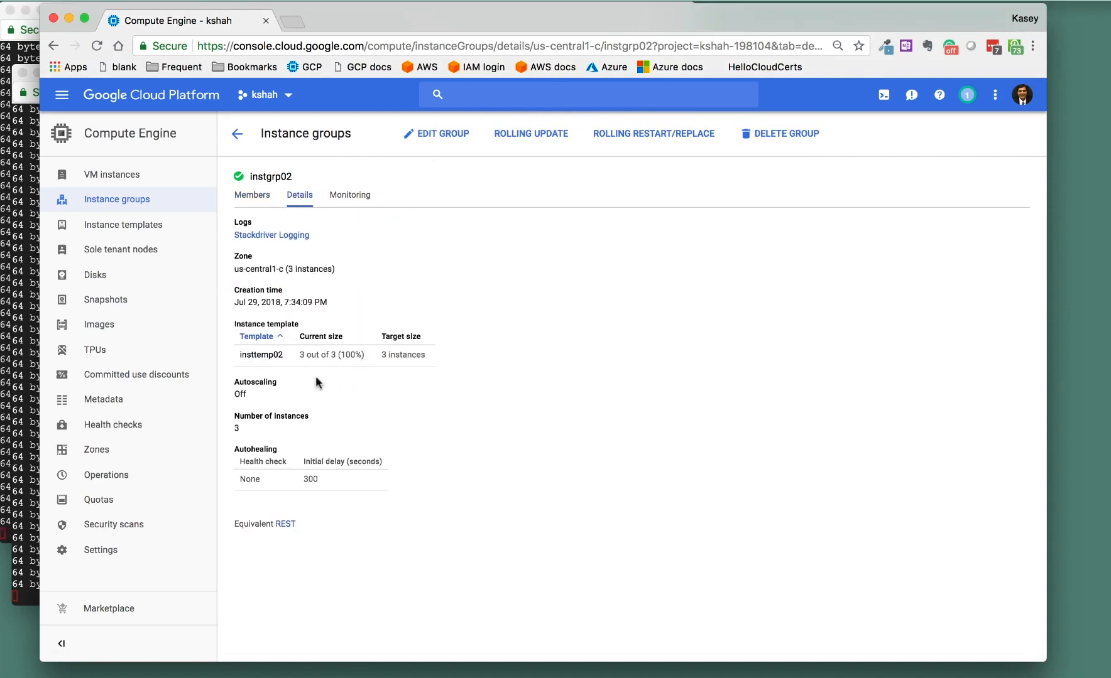
{"action": "double_click", "coordinate": [236, 428]}
{"action": "left_click", "coordinate": [253, 198]}
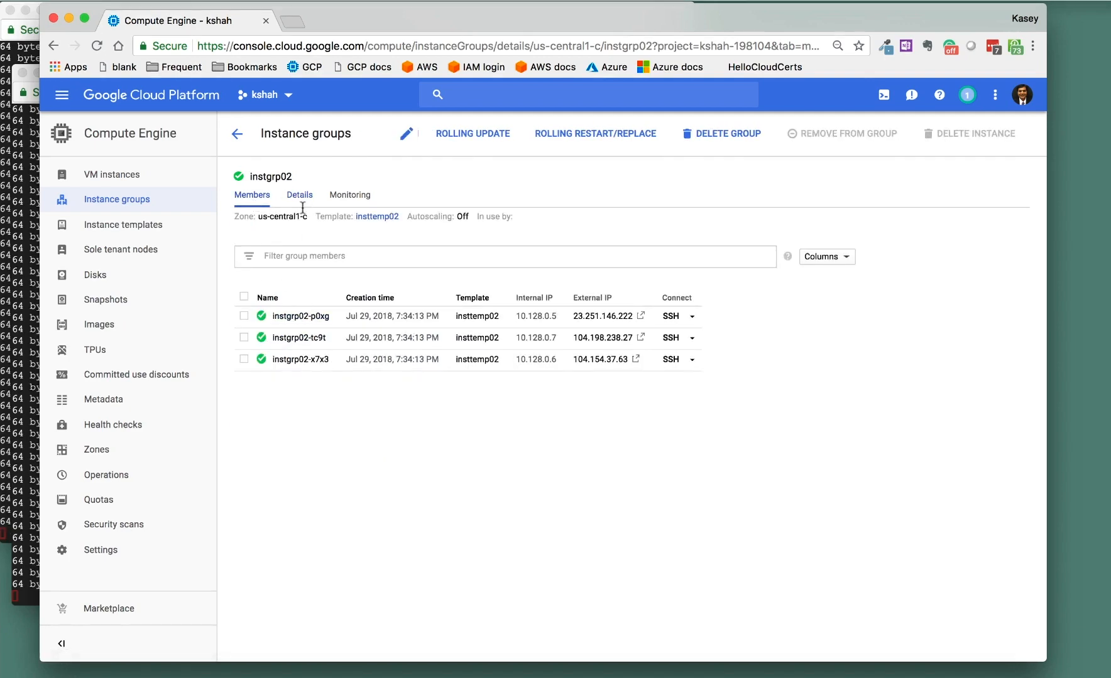
{"action": "left_click", "coordinate": [303, 316]}
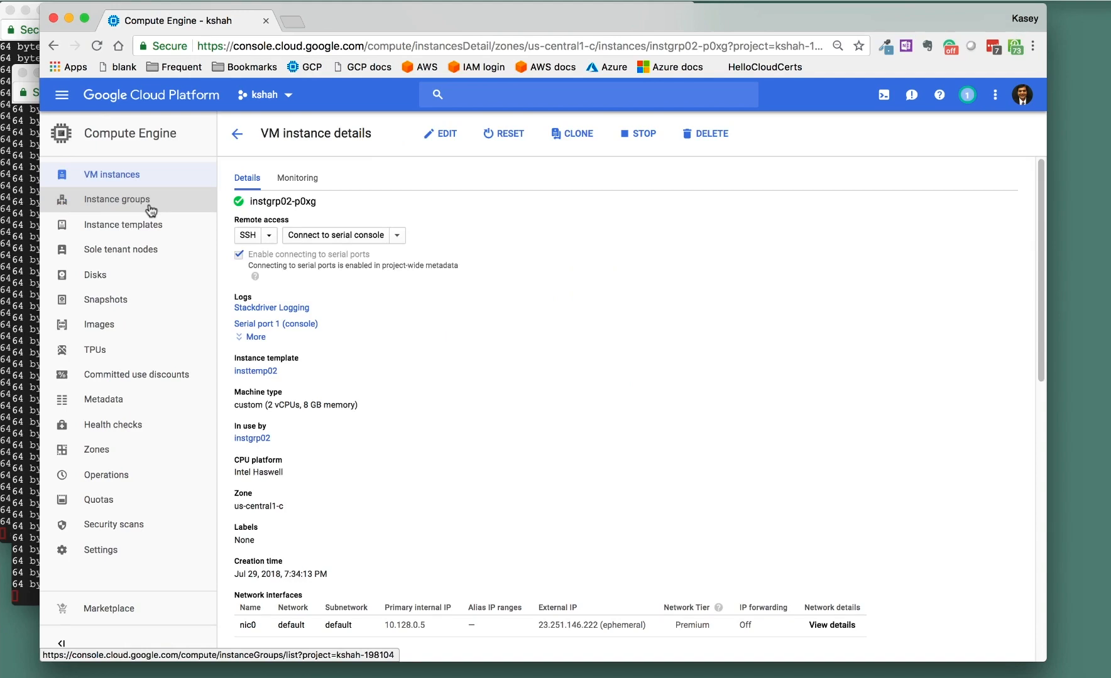
{"action": "left_click", "coordinate": [236, 135]}
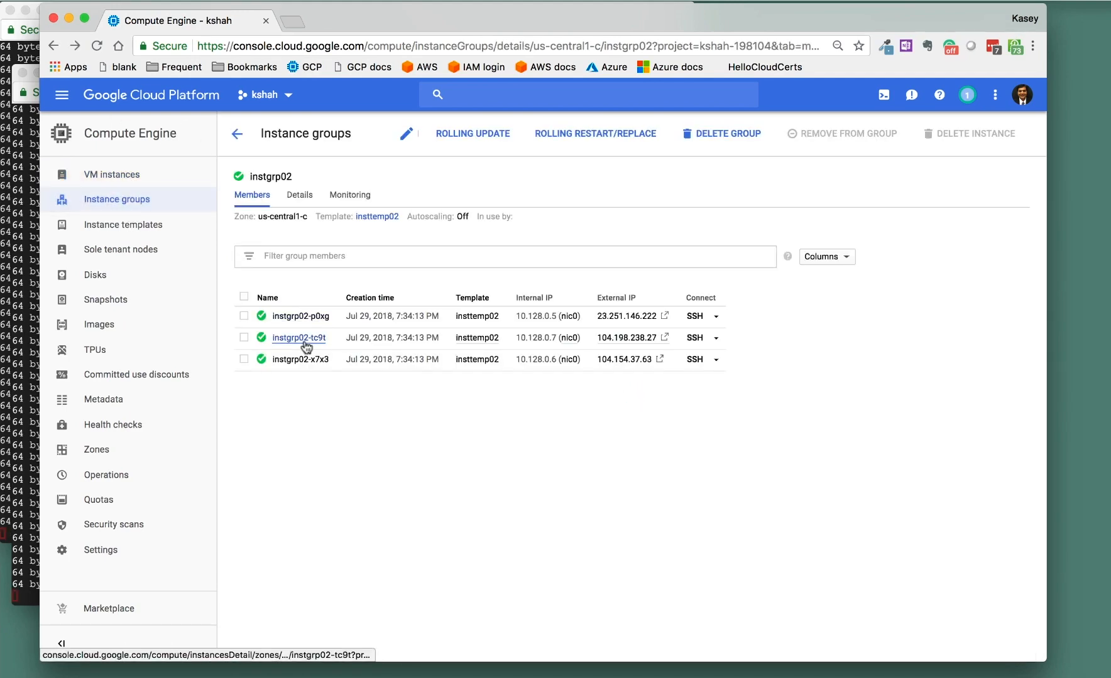
{"action": "left_click", "coordinate": [305, 342]}
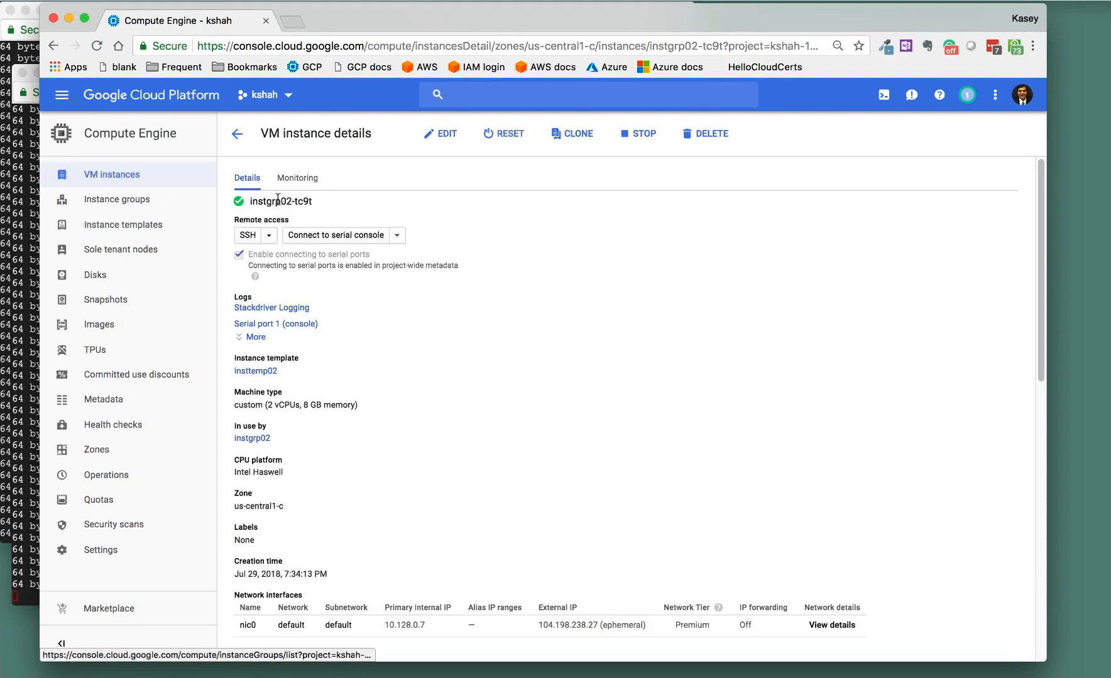
Stop the VM instance-1 from the VM instances list
{"action": "left_click", "coordinate": [123, 176]}
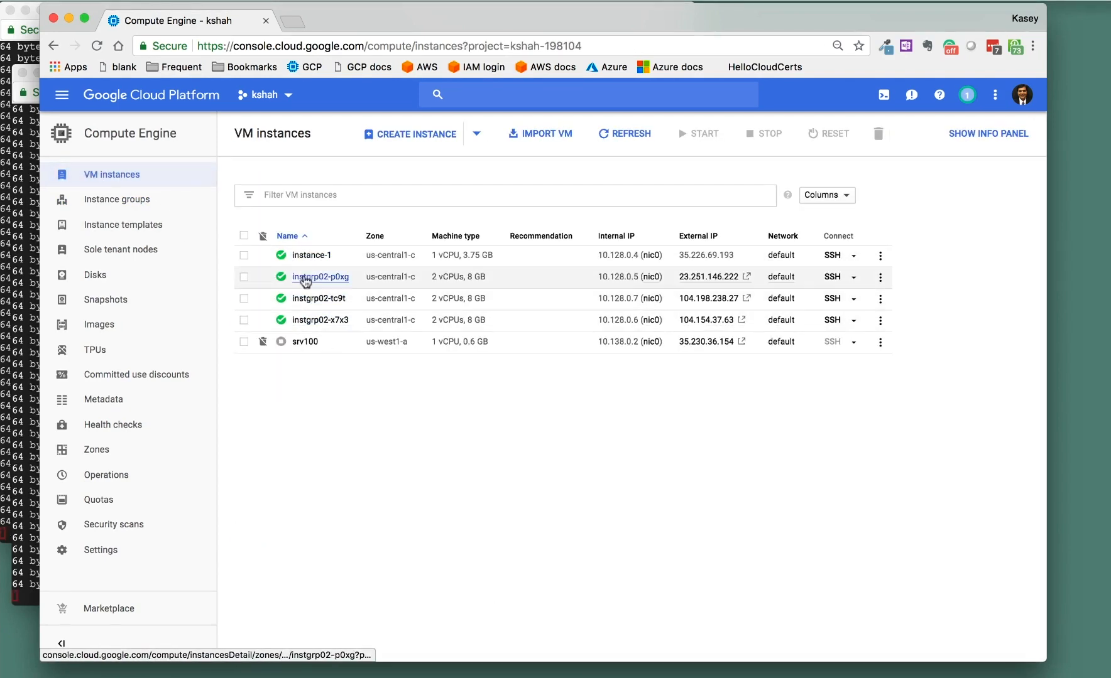
{"action": "left_click", "coordinate": [244, 258]}
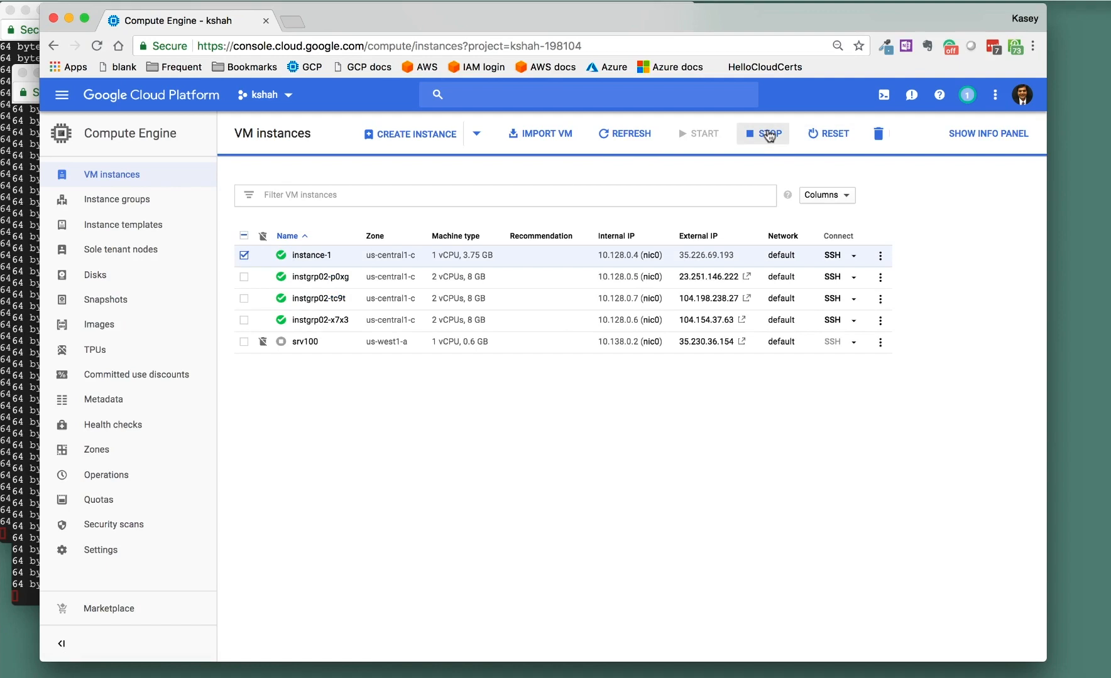
{"action": "left_click", "coordinate": [768, 134]}
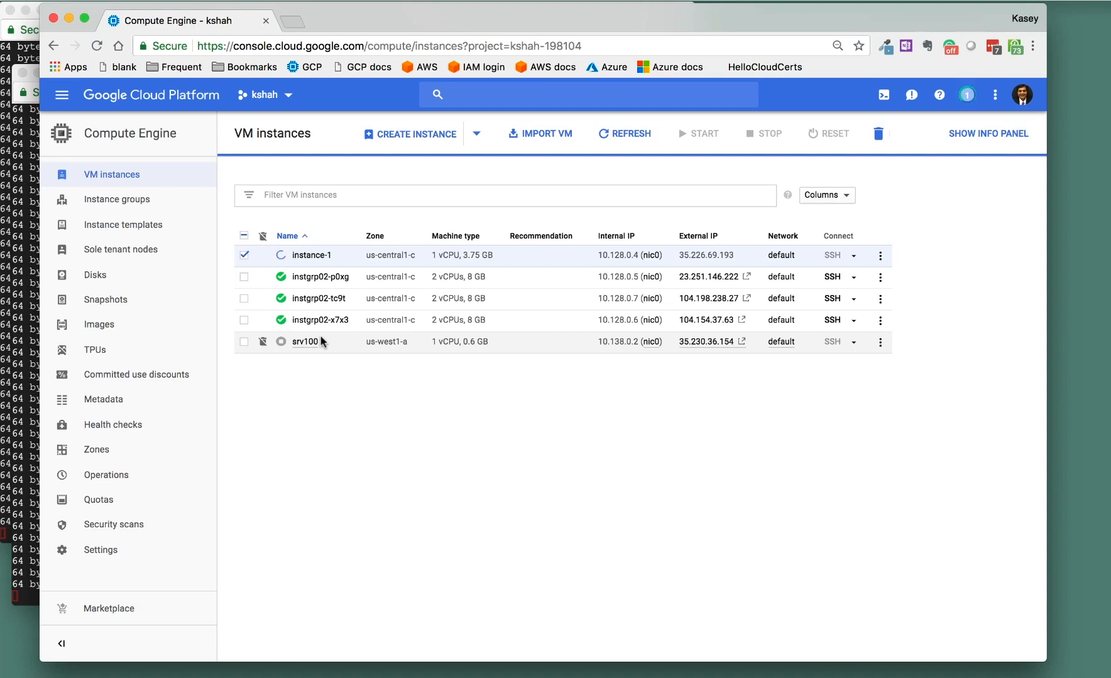
Switch to the lab document and highlight the Delete Resources instructions
{"action": "key", "text": "ctrl+Left"}
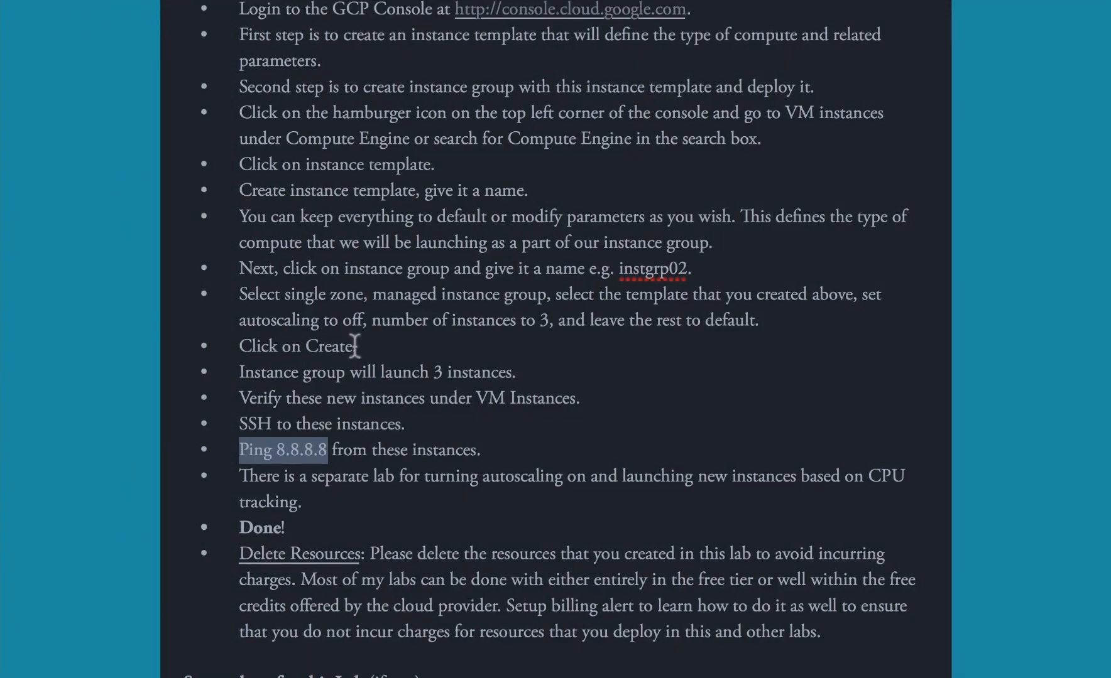
{"action": "left_click", "coordinate": [382, 350]}
{"action": "scroll", "coordinate": [382, 352], "scroll_direction": "down", "scroll_amount": 3}
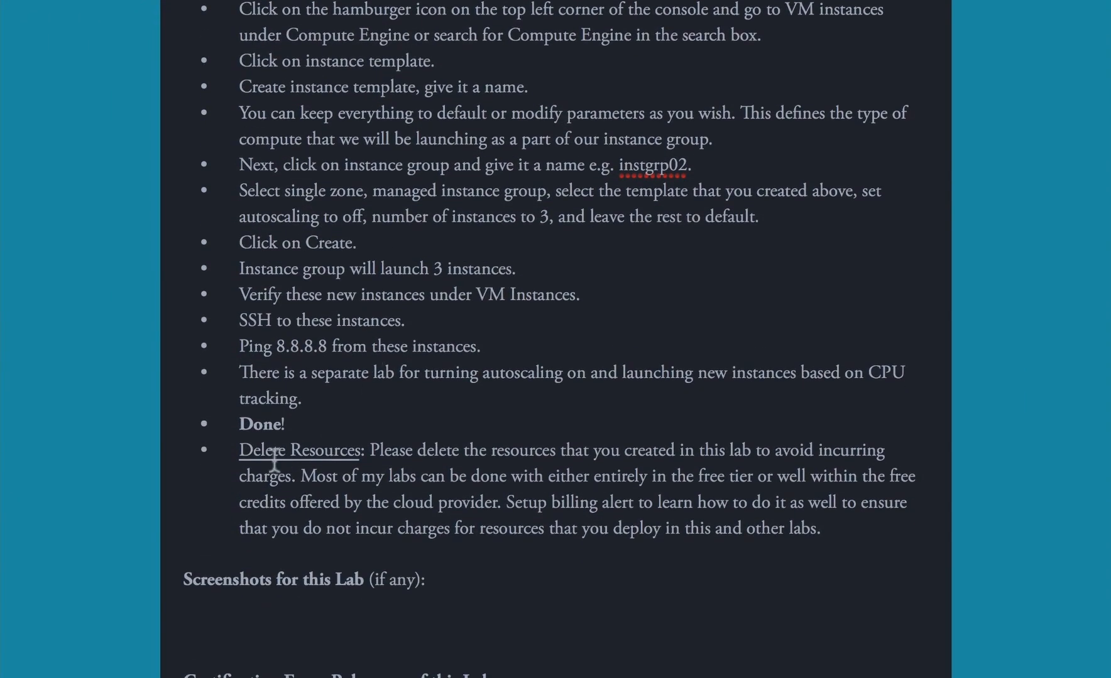
{"action": "left_click_drag", "start_coordinate": [237, 451], "coordinate": [434, 521]}
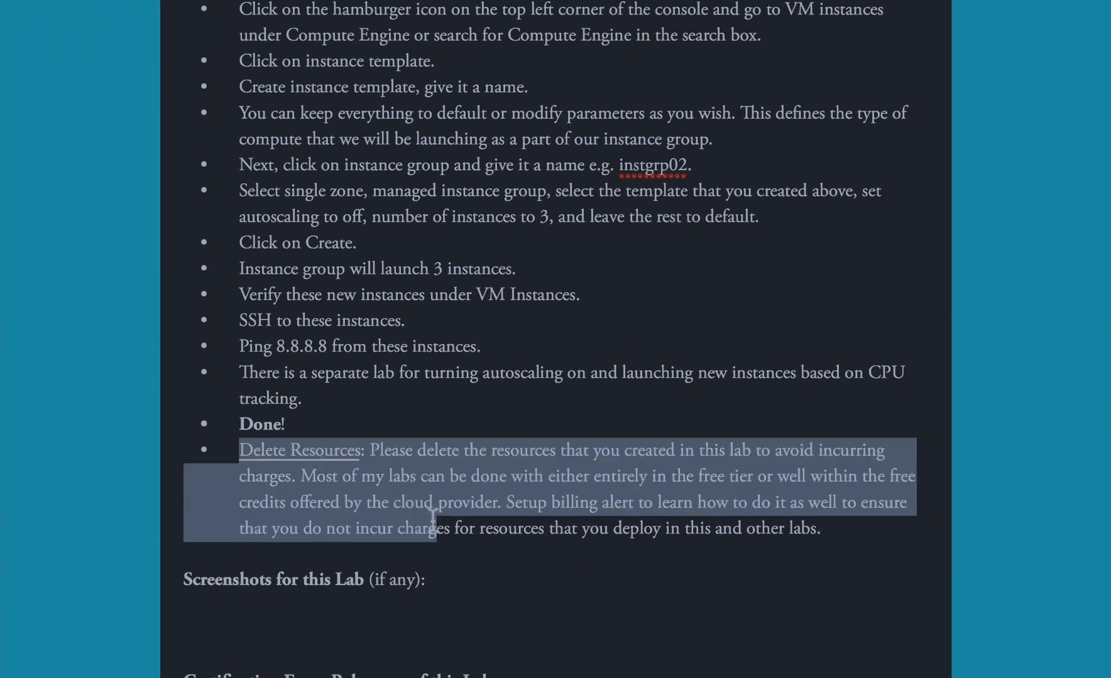
Back in the Google Cloud console, select only instgrp02-x7x3 among the VM instances and delete it
{"action": "key", "text": "ctrl+Right"}
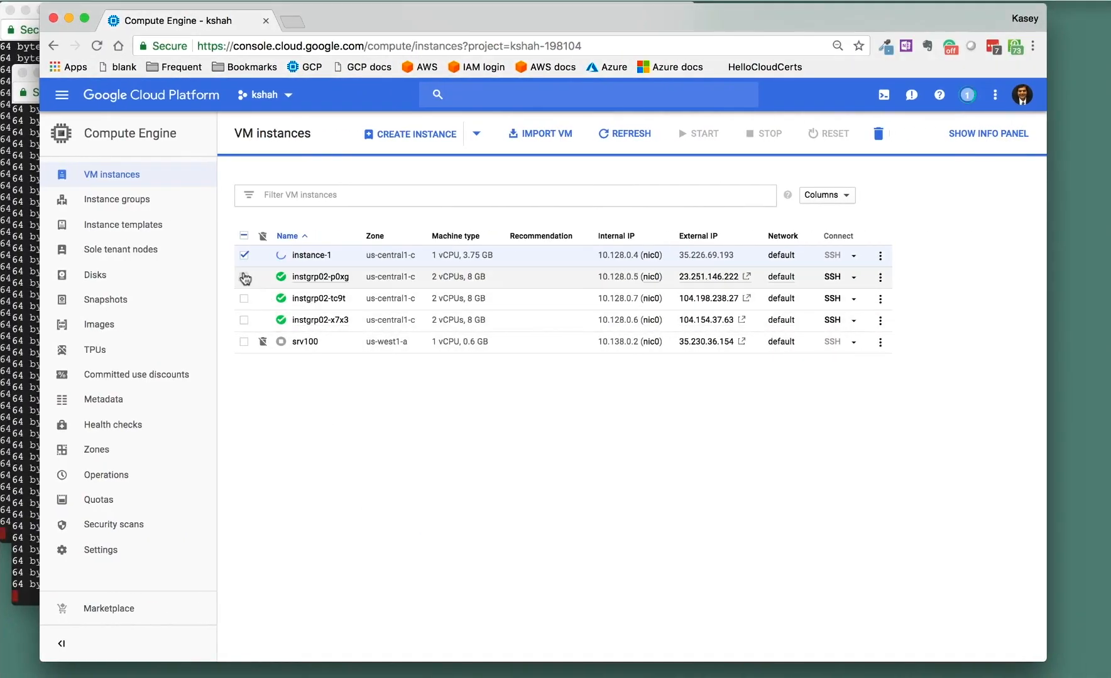
{"action": "left_click", "coordinate": [243, 255]}
{"action": "left_click", "coordinate": [244, 277]}
{"action": "left_click", "coordinate": [245, 299]}
{"action": "left_click", "coordinate": [245, 321]}
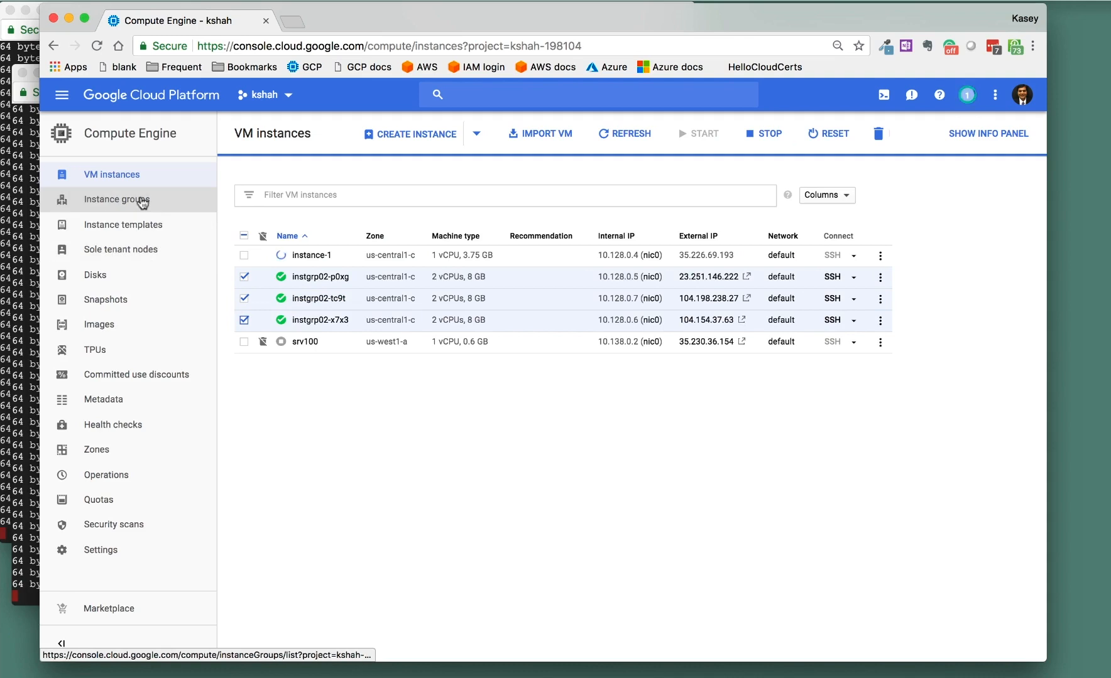
{"action": "left_click", "coordinate": [244, 277]}
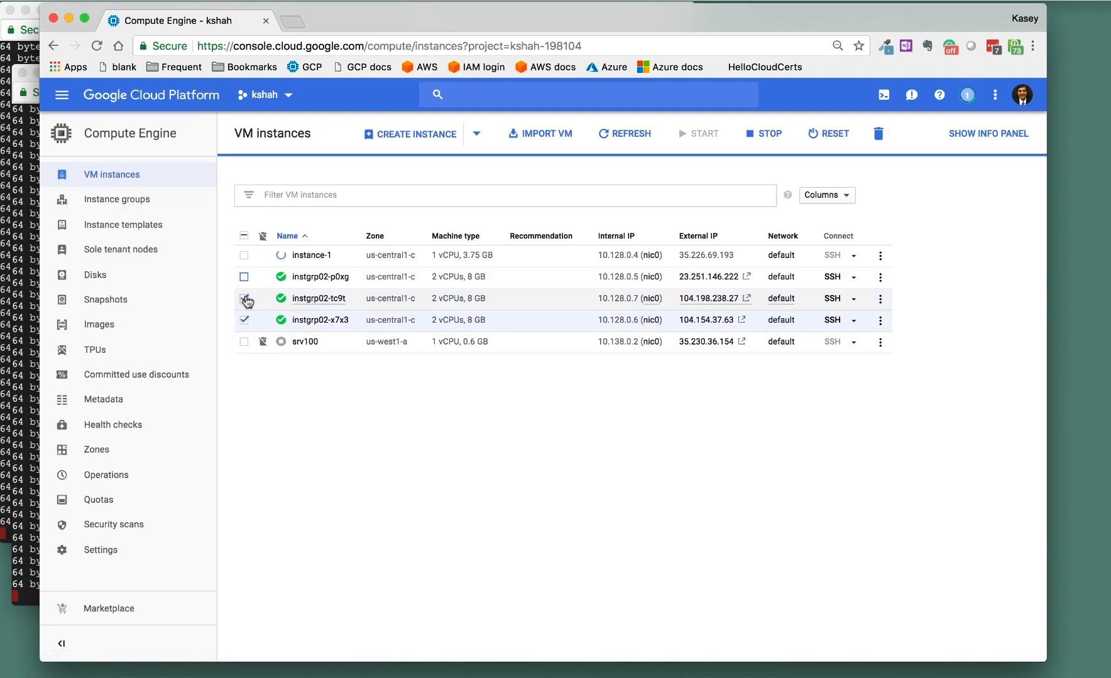
{"action": "left_click", "coordinate": [878, 134]}
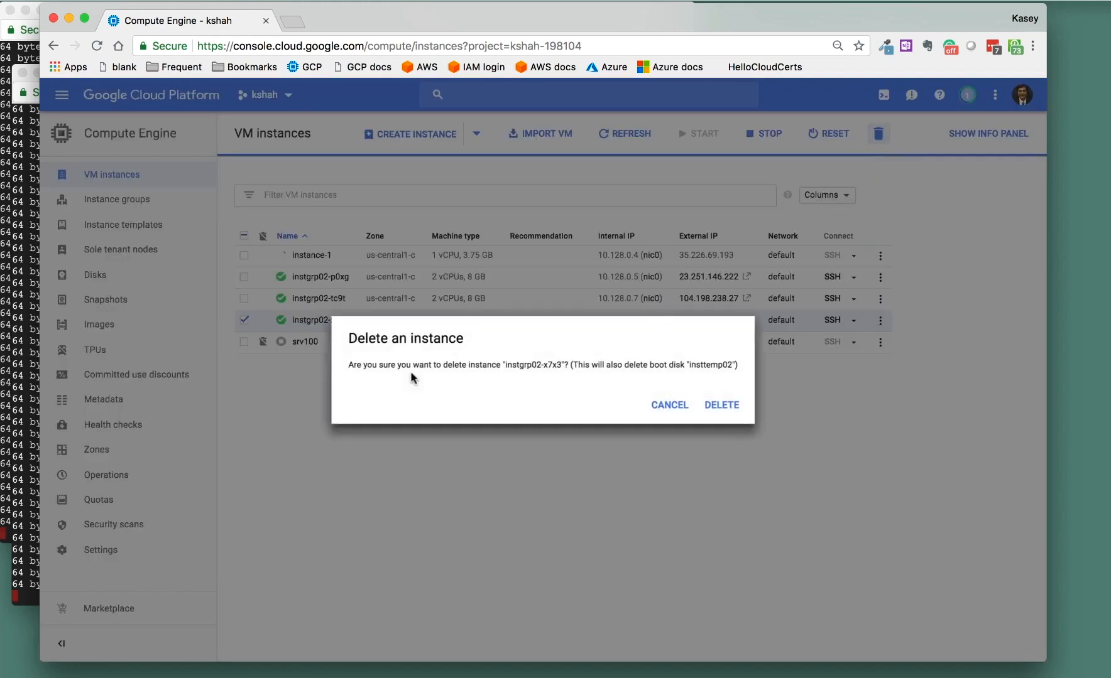
{"action": "left_click", "coordinate": [723, 408]}
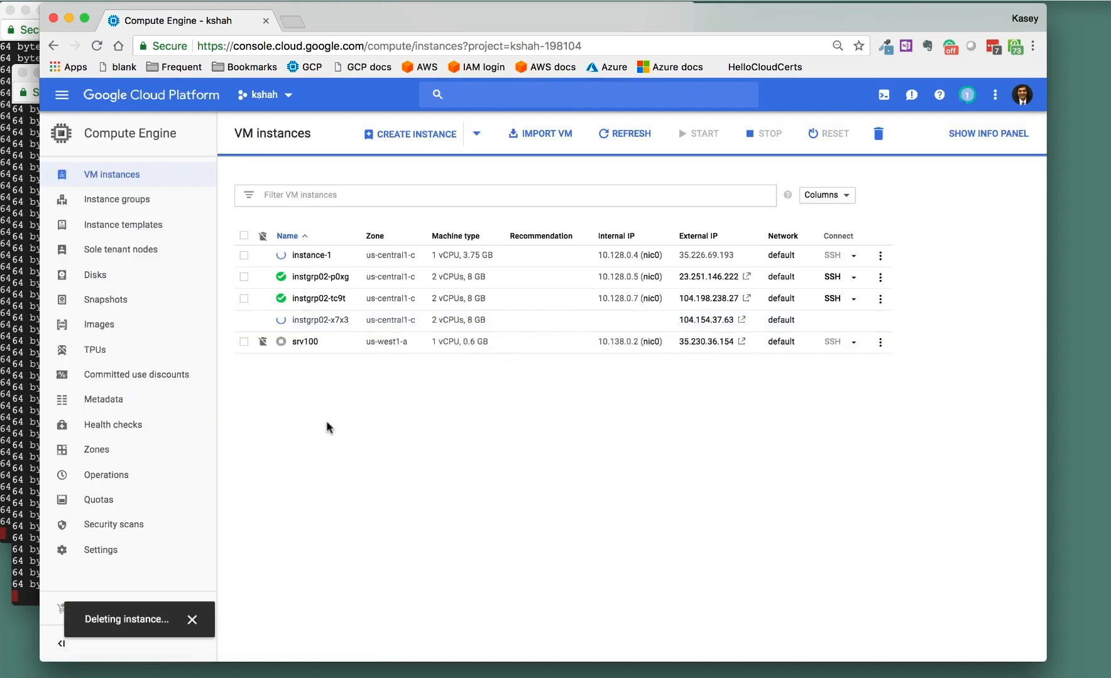
Check how instgrp02 responds to the deleted VM by refreshing the VM instances and instance groups lists
{"action": "left_click", "coordinate": [98, 202]}
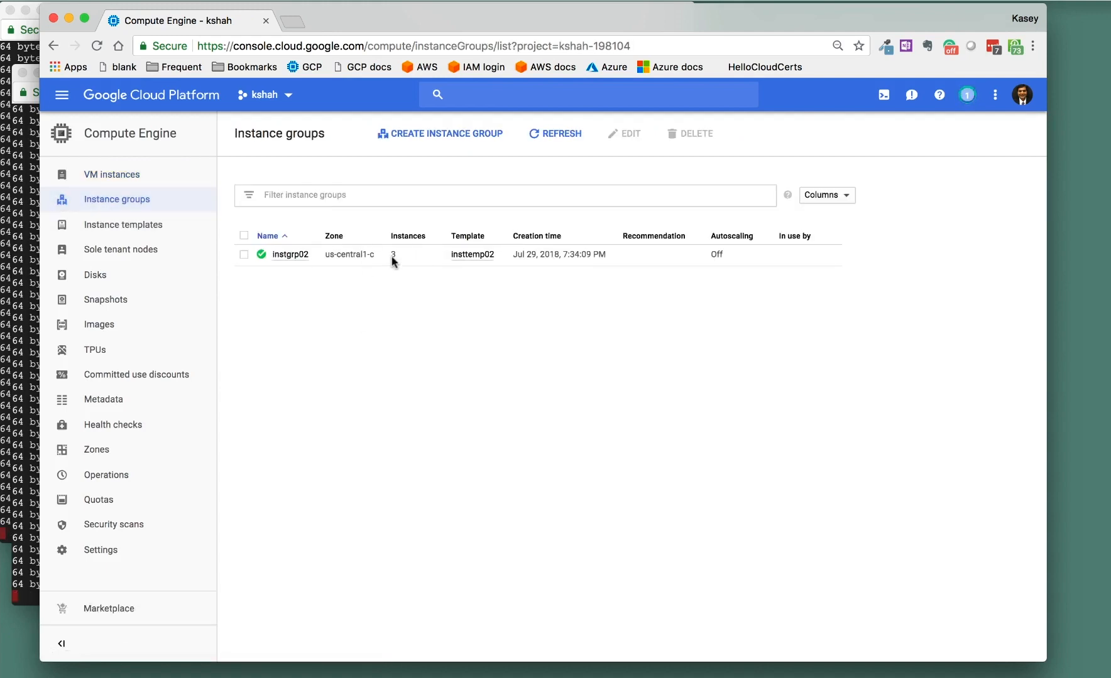
{"action": "left_click", "coordinate": [119, 177]}
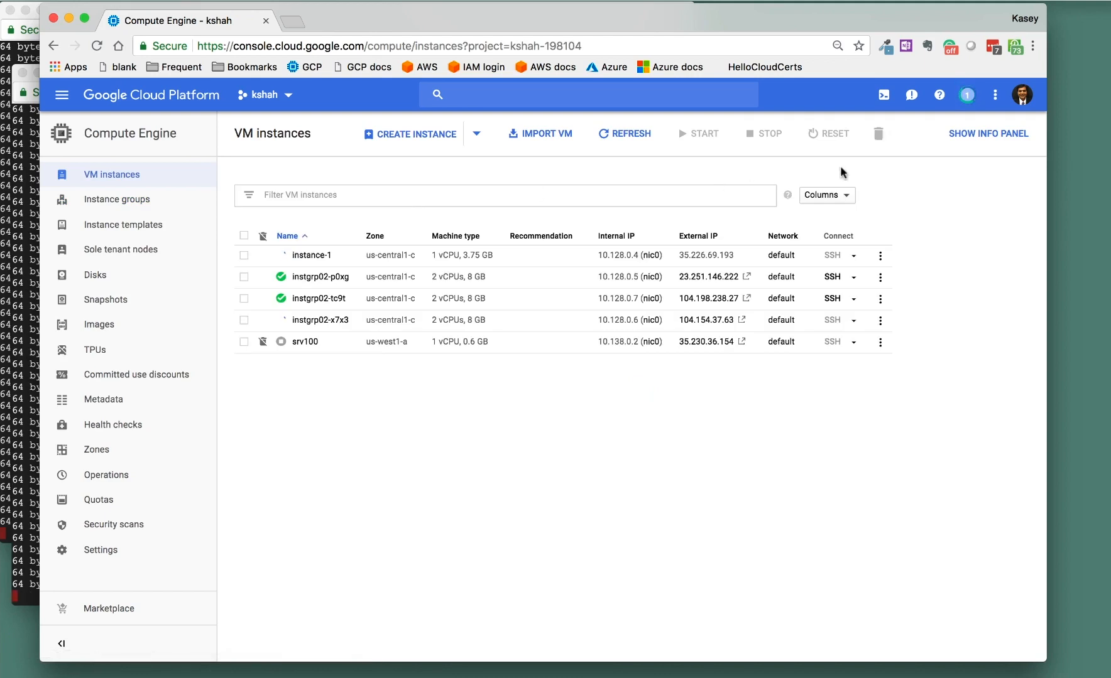
{"action": "left_click", "coordinate": [638, 139]}
{"action": "left_click", "coordinate": [625, 135]}
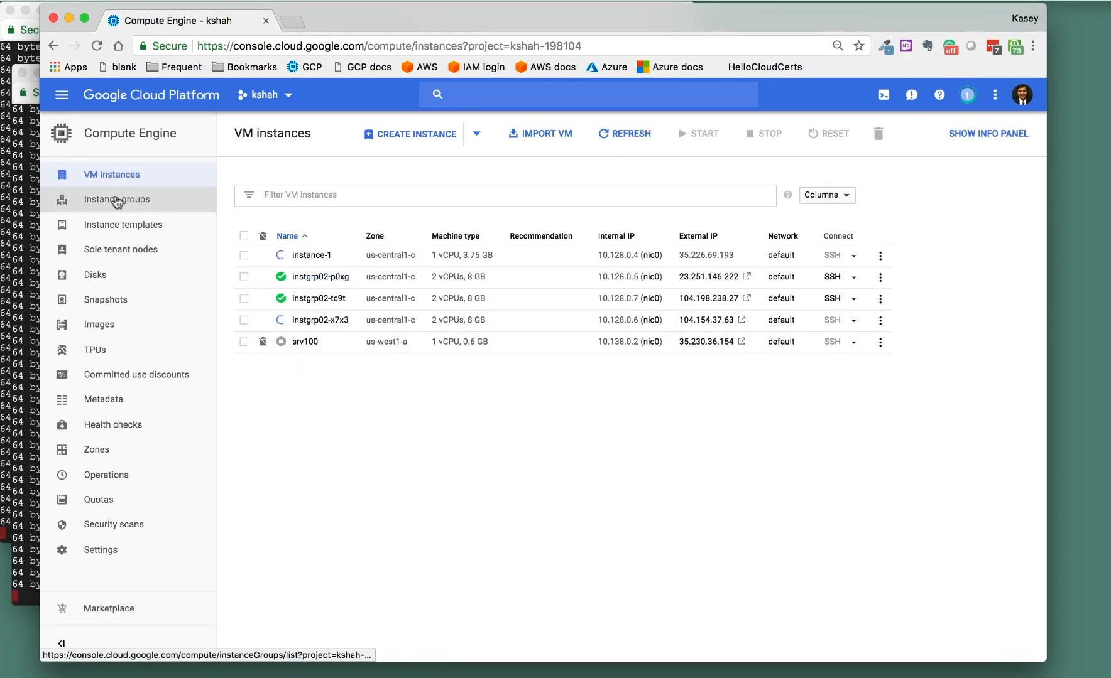
{"action": "left_click", "coordinate": [116, 200]}
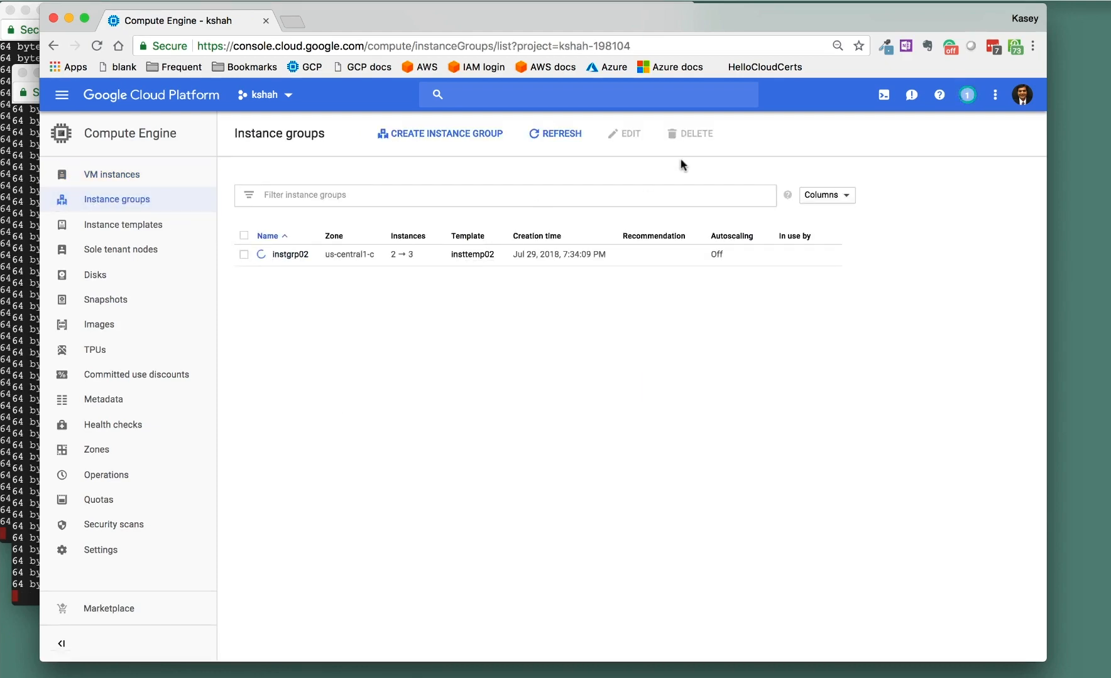
{"action": "left_click", "coordinate": [545, 146]}
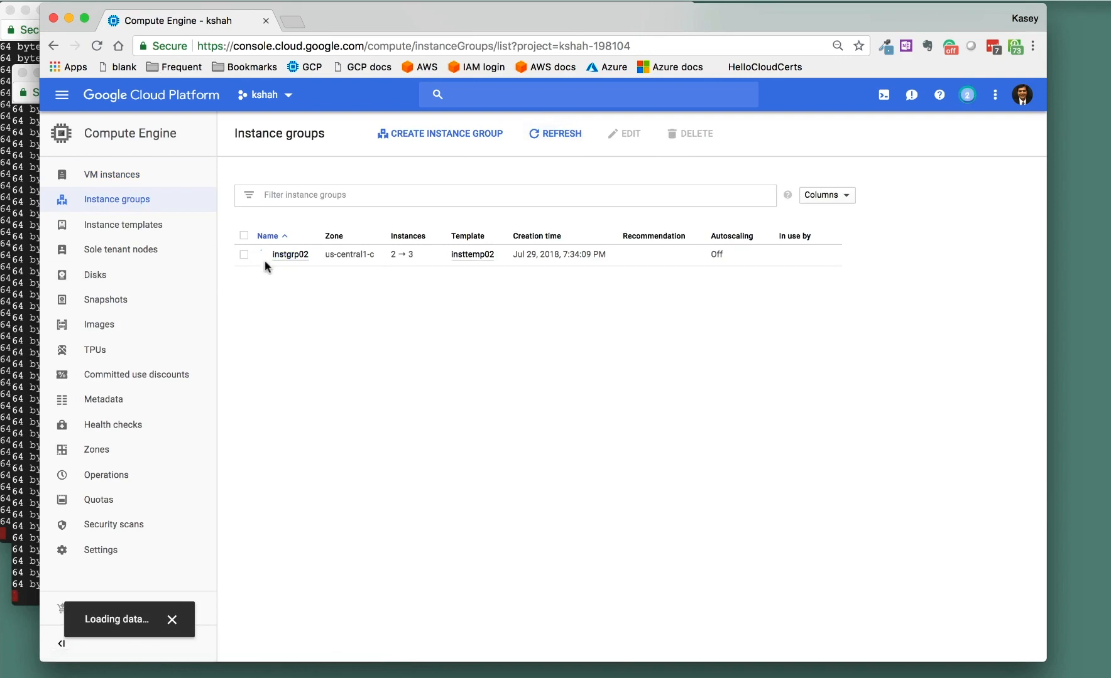
Delete instance group instgrp02 and confirm the deletion
{"action": "left_click", "coordinate": [243, 255]}
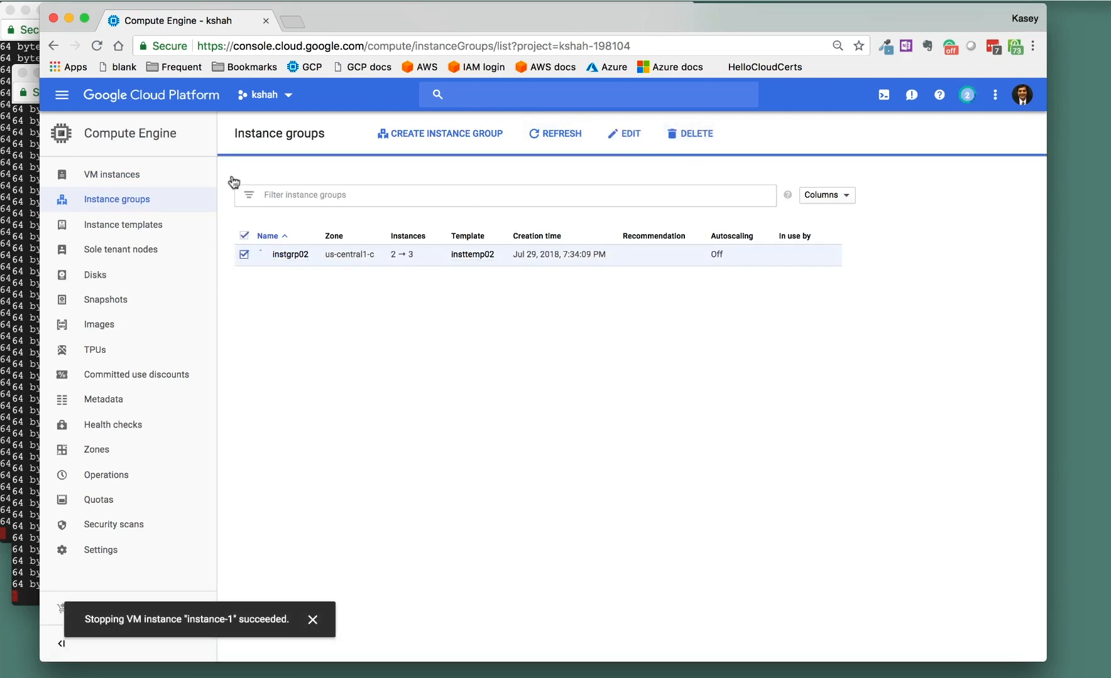
{"action": "left_click", "coordinate": [686, 134]}
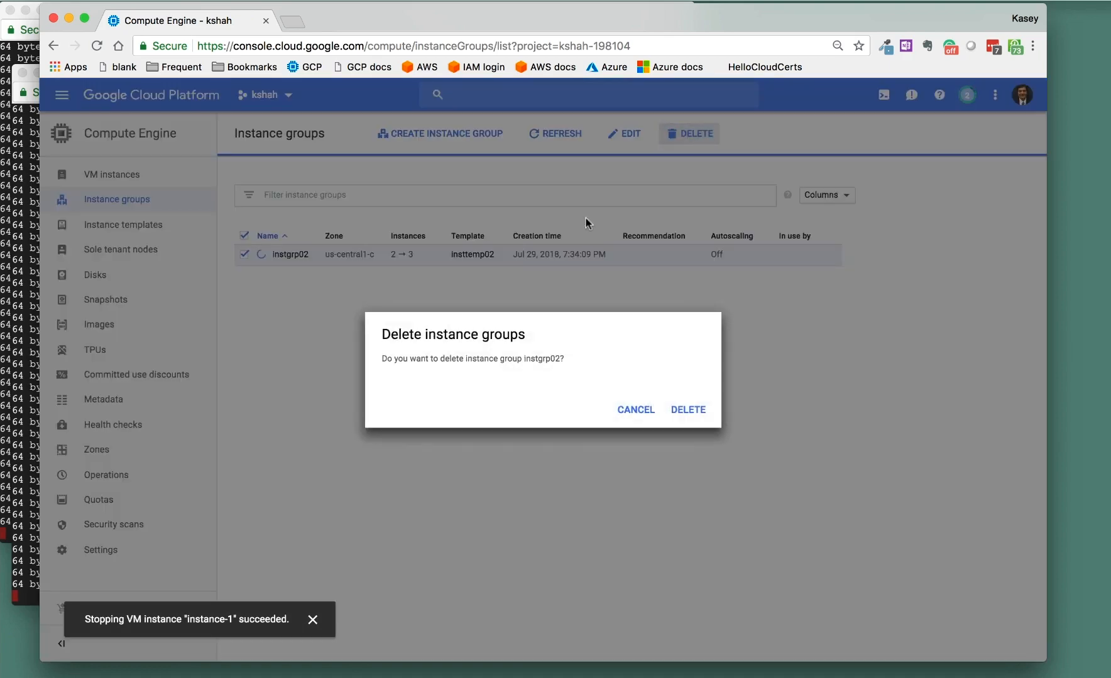
{"action": "left_click", "coordinate": [691, 412]}
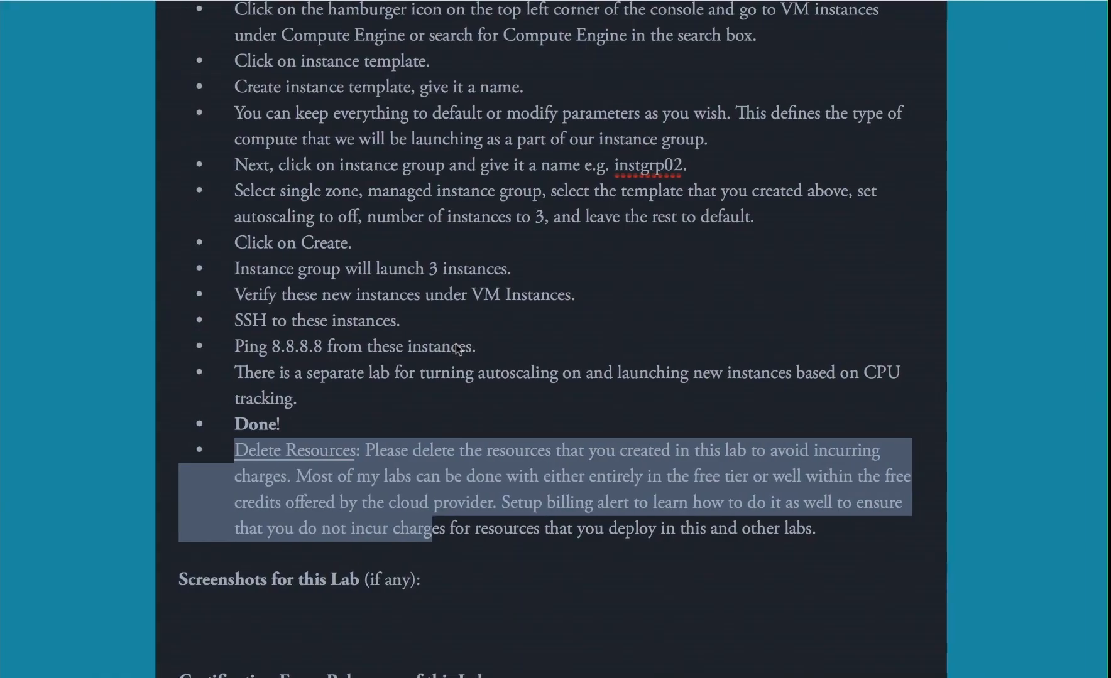
Read the Certification Exam Relevance and Need Help sections of the lab document
{"action": "left_click", "coordinate": [487, 324]}
{"action": "scroll", "coordinate": [487, 324], "scroll_direction": "down", "scroll_amount": 5}
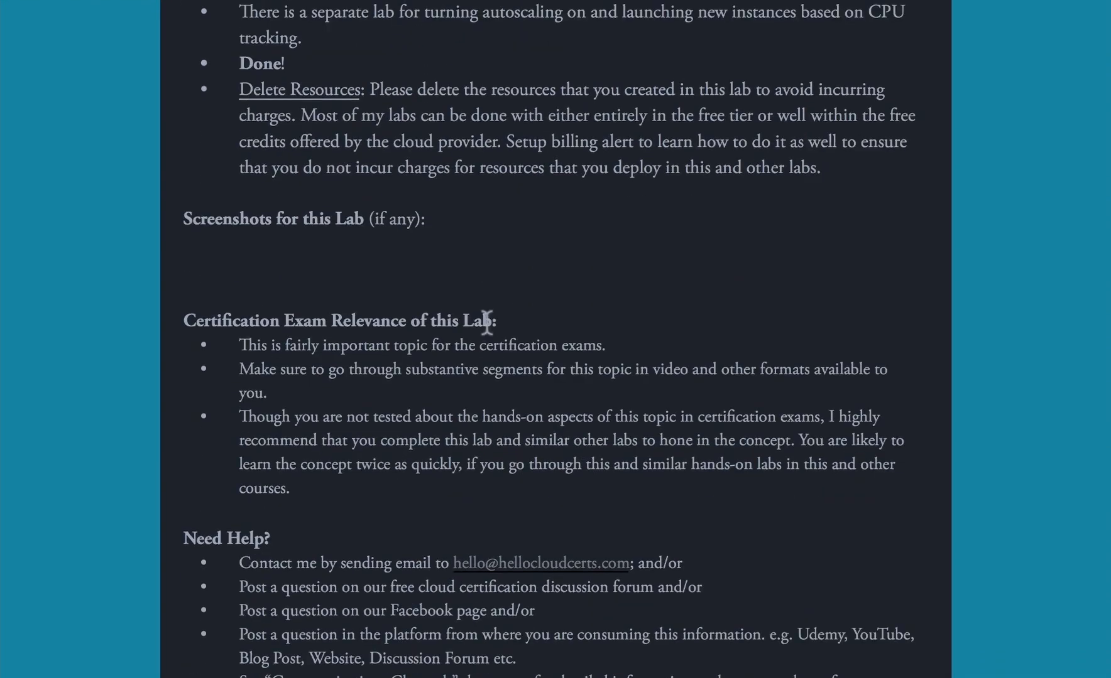
{"action": "scroll", "coordinate": [313, 277], "scroll_direction": "down", "scroll_amount": 1}
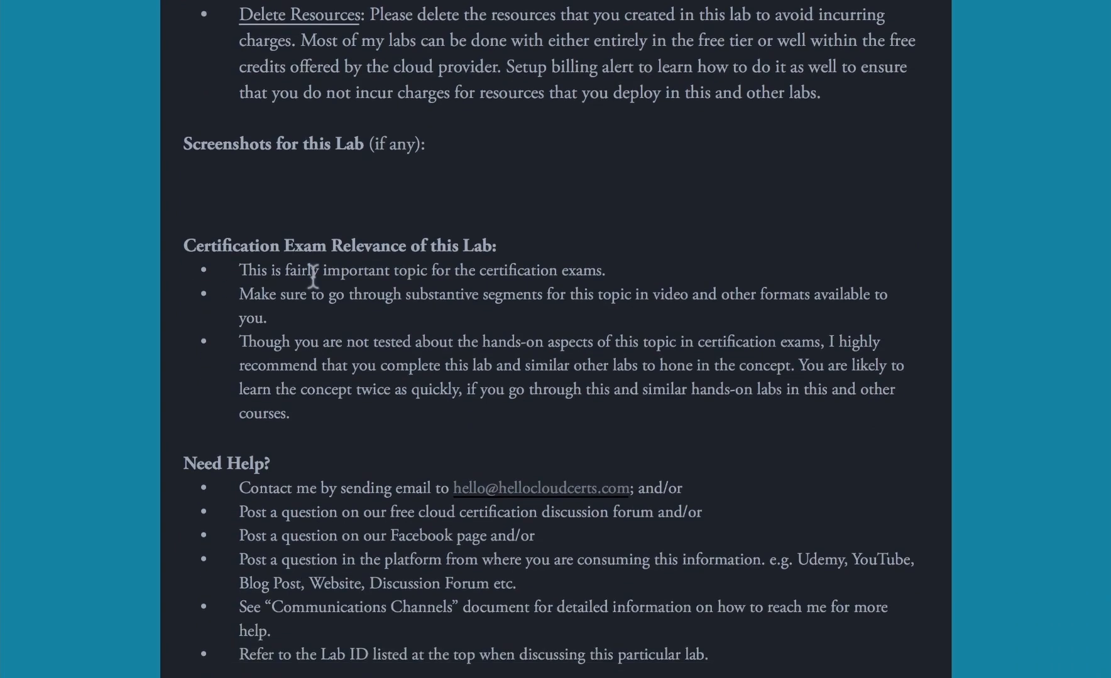
Review the lab document again, from the Lab Metadata with its Lab ID through the high-level steps to the Notes and Links sections
{"action": "scroll", "coordinate": [313, 276], "scroll_direction": "up", "scroll_amount": 8}
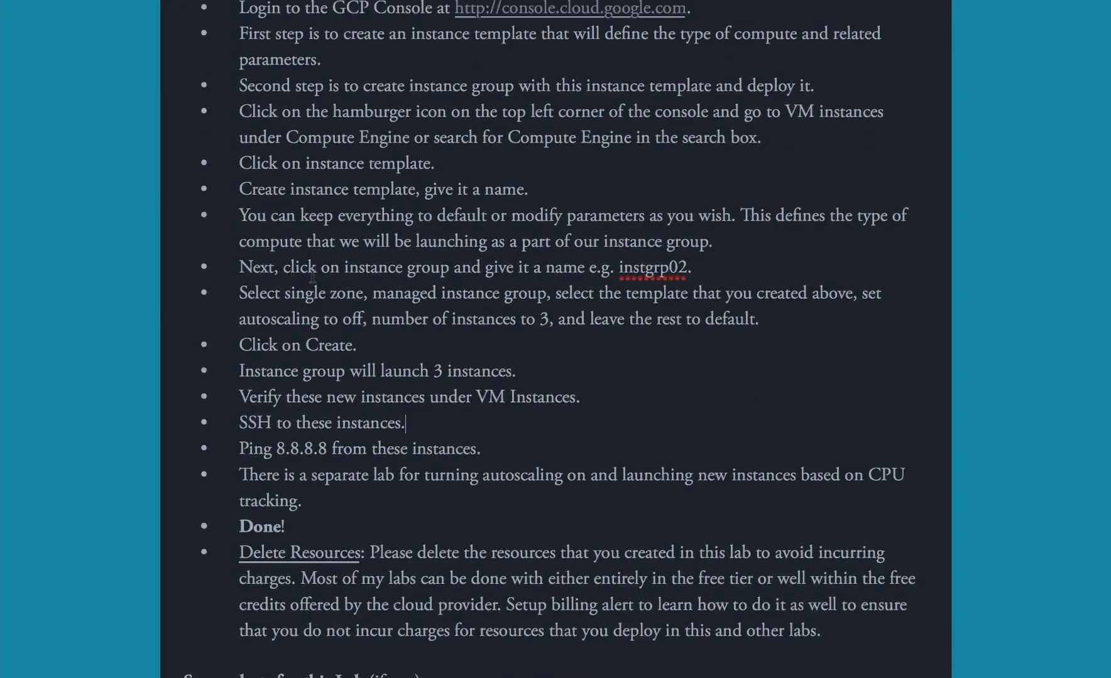
{"action": "scroll", "coordinate": [313, 276], "scroll_direction": "down", "scroll_amount": 1}
{"action": "scroll", "coordinate": [313, 276], "scroll_direction": "up", "scroll_amount": 8}
{"action": "scroll", "coordinate": [313, 276], "scroll_direction": "up", "scroll_amount": 1}
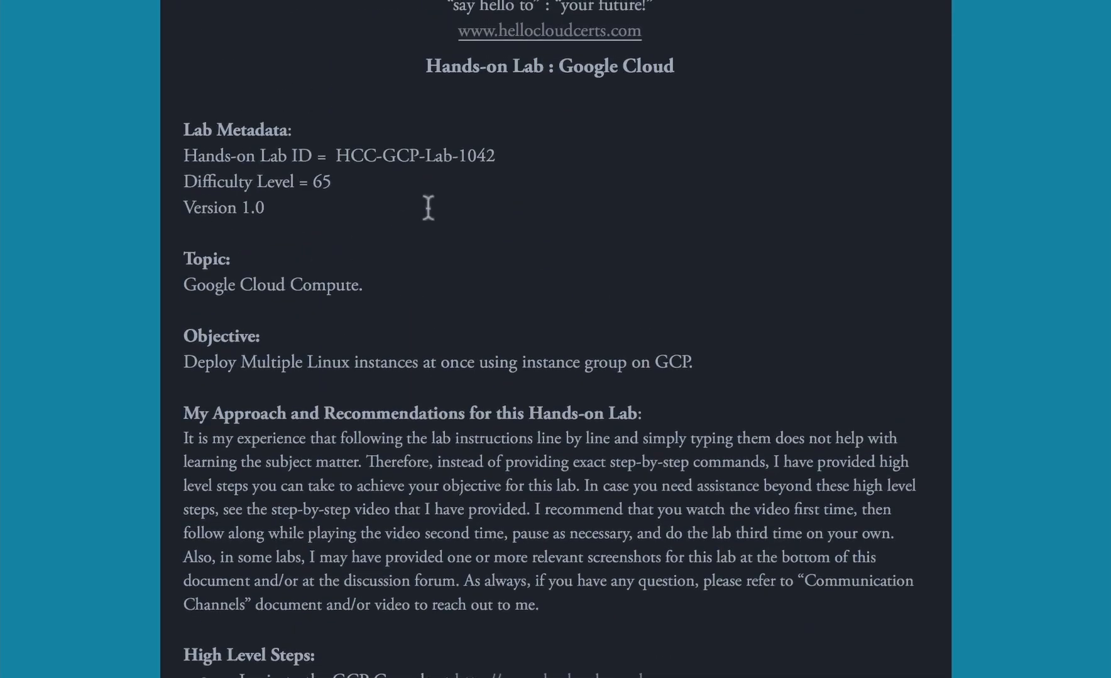
{"action": "scroll", "coordinate": [412, 256], "scroll_direction": "down", "scroll_amount": 9}
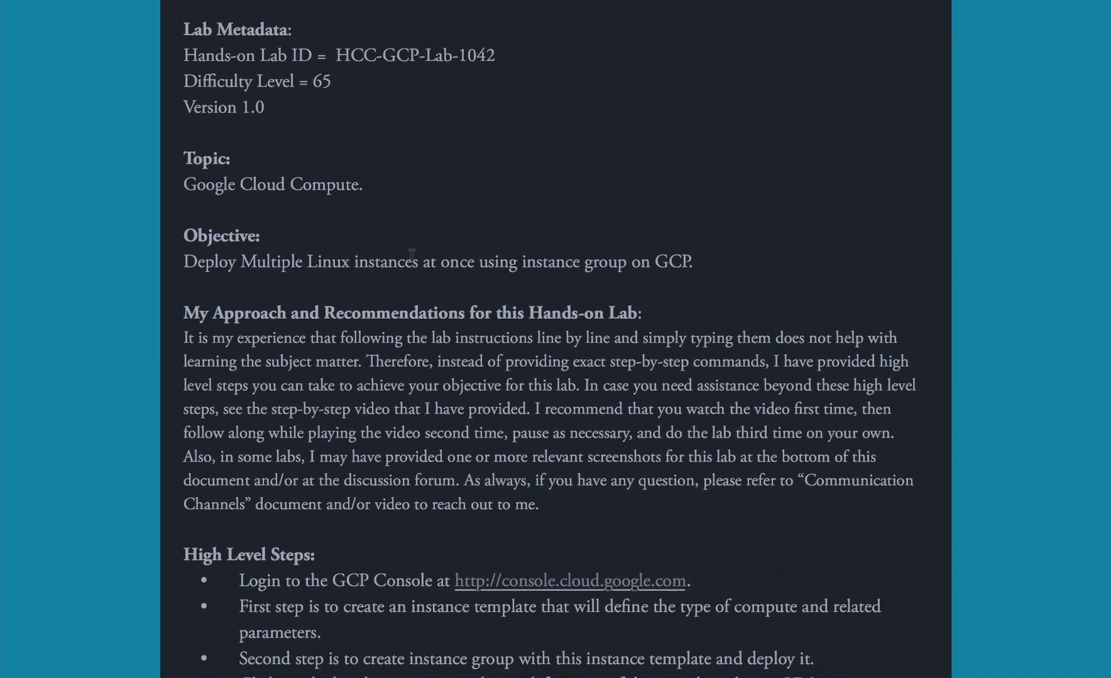
{"action": "scroll", "coordinate": [412, 256], "scroll_direction": "down", "scroll_amount": 5}
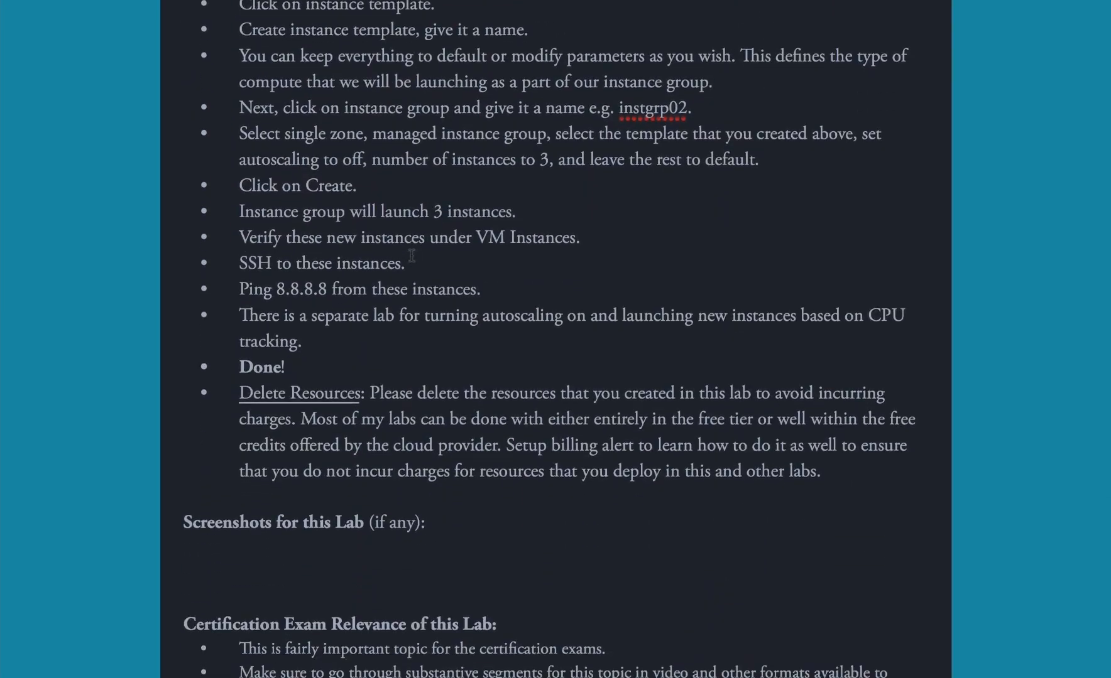
{"action": "scroll", "coordinate": [412, 255], "scroll_direction": "down", "scroll_amount": 3}
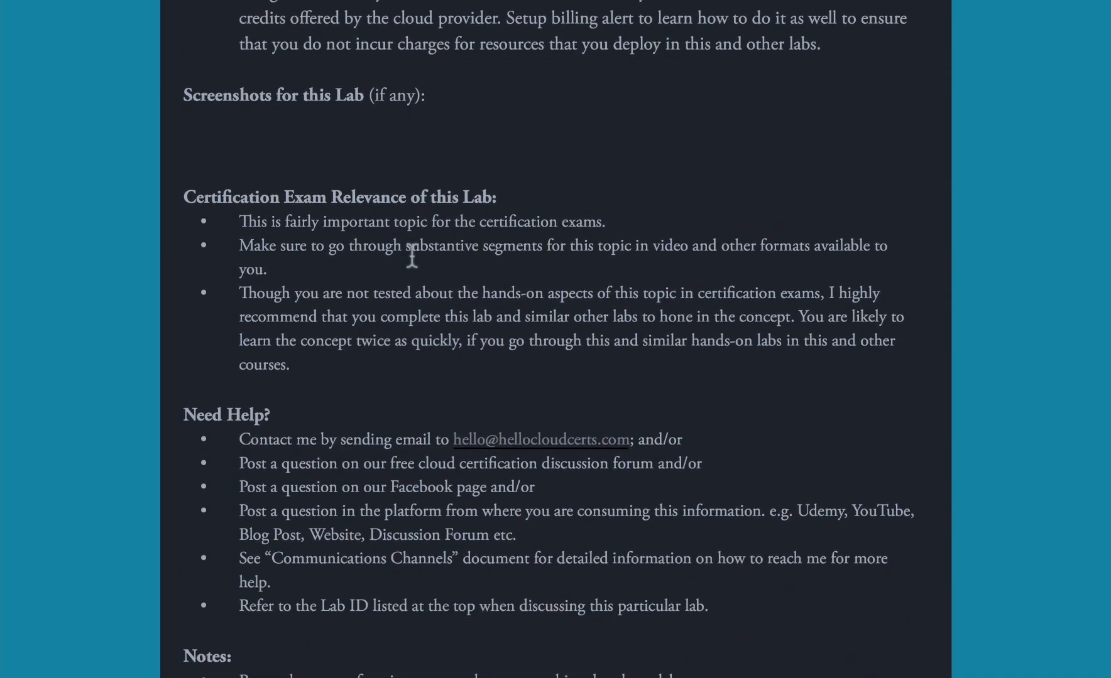
{"action": "scroll", "coordinate": [378, 226], "scroll_direction": "up", "scroll_amount": 12}
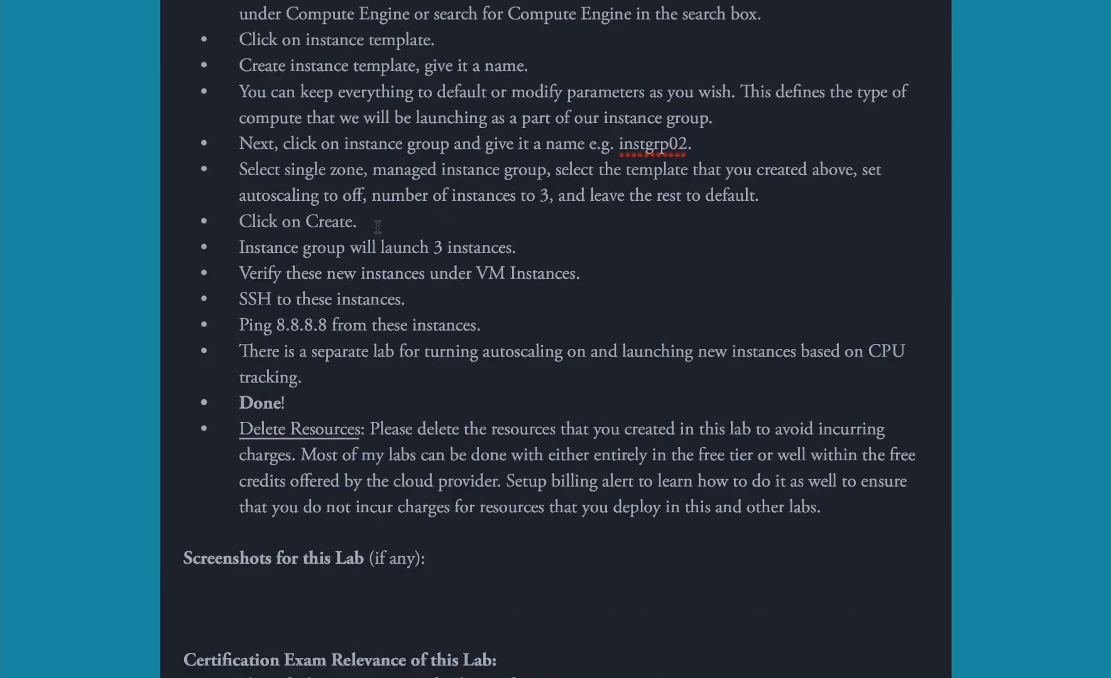
{"action": "scroll", "coordinate": [378, 226], "scroll_direction": "down", "scroll_amount": 12}
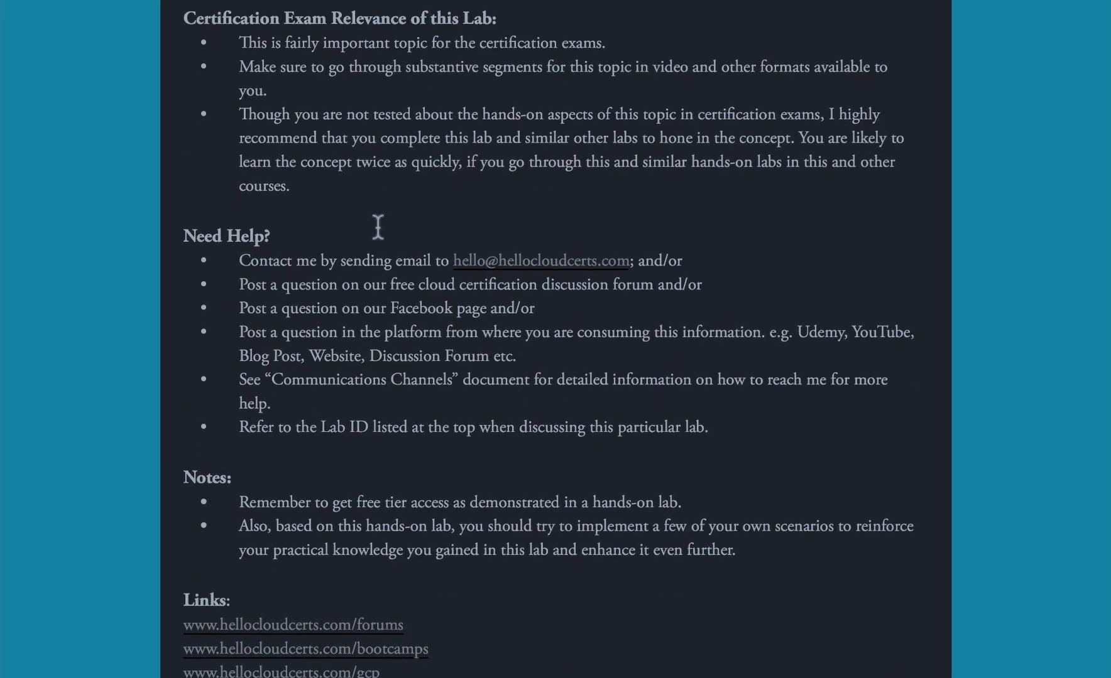
{"action": "scroll", "coordinate": [377, 226], "scroll_direction": "down", "scroll_amount": 3}
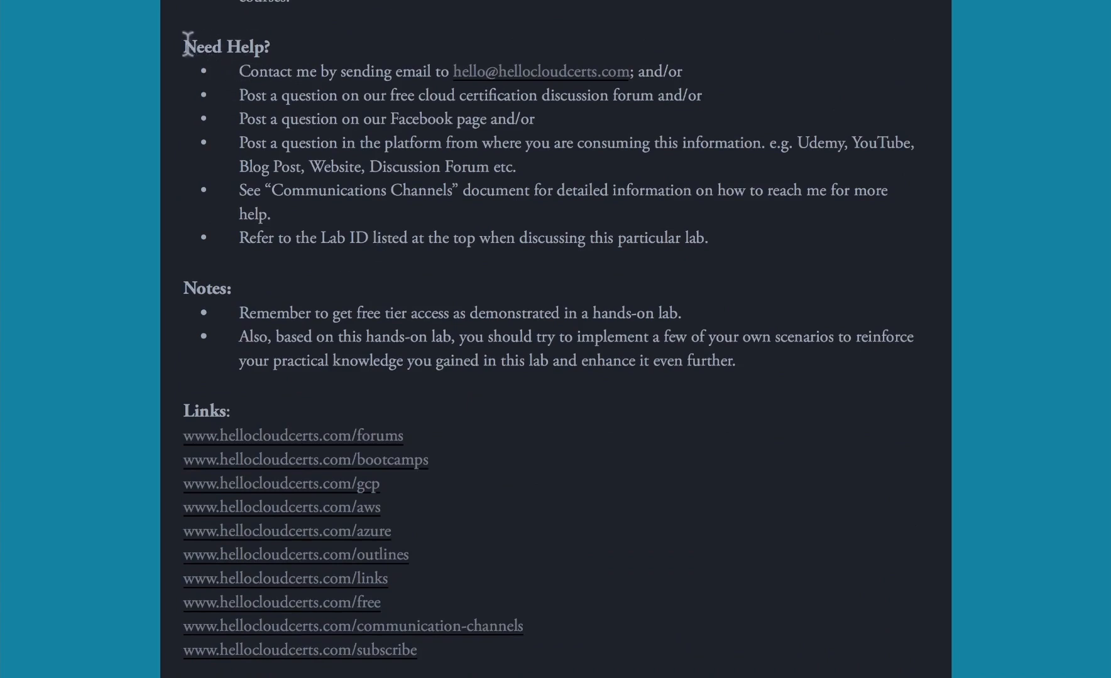